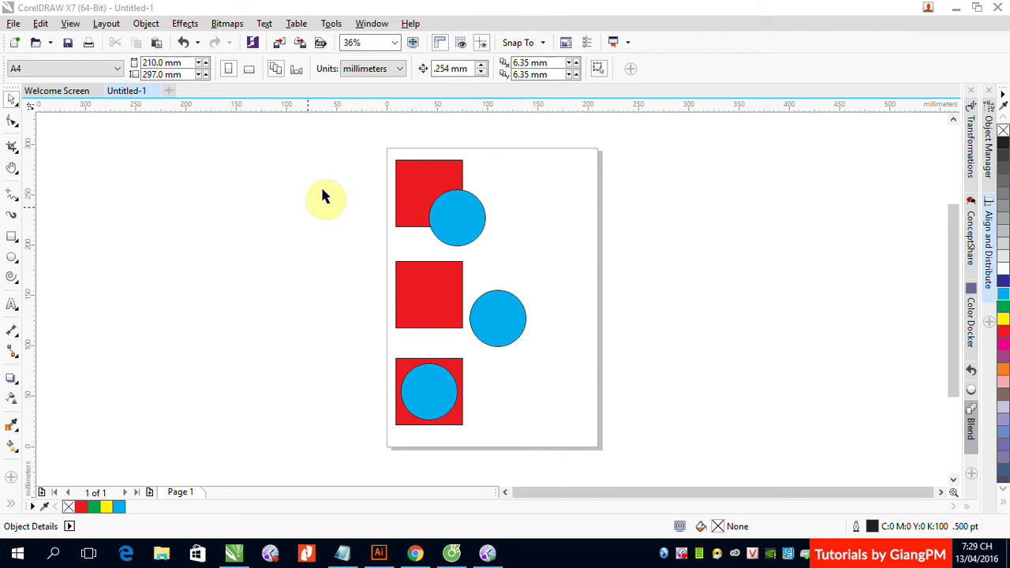
- Weld the overlapping square and circle at the top of the page twice from a marquee selection, undoing each weld
{"action": "left_click_drag", "start_coordinate": [345, 128], "coordinate": [576, 442]}
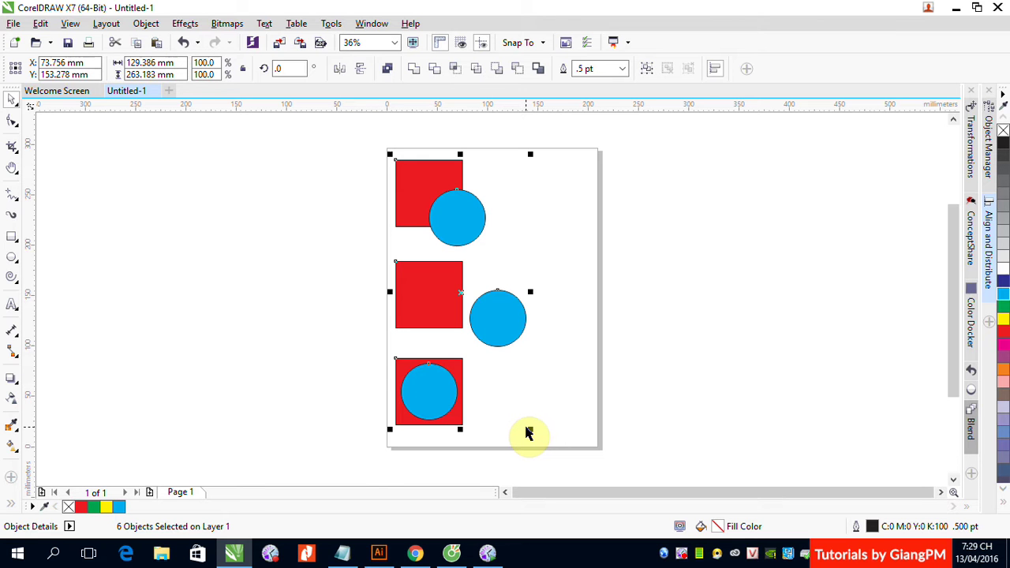
{"action": "left_click", "coordinate": [632, 195]}
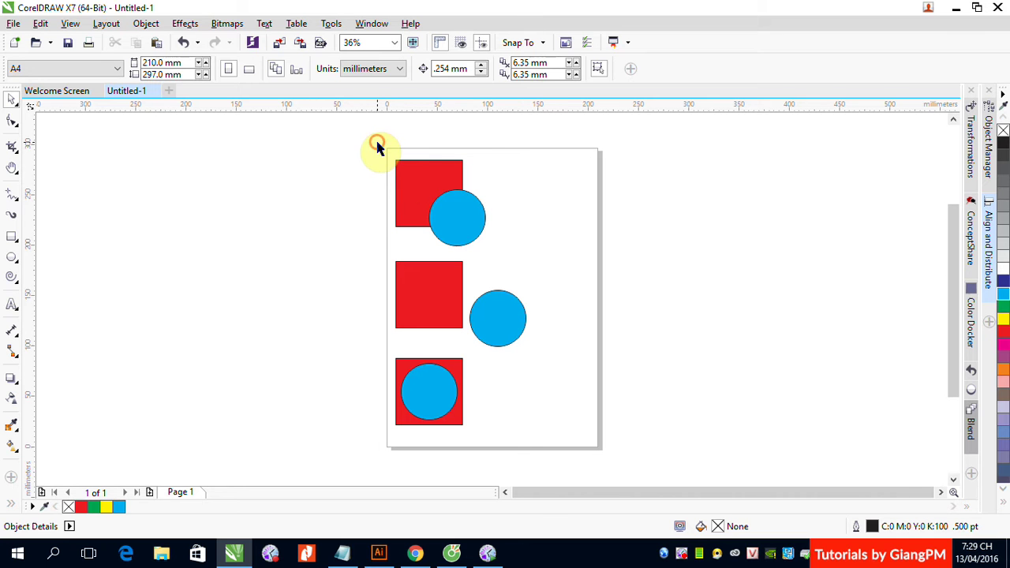
{"action": "left_click_drag", "start_coordinate": [377, 144], "coordinate": [500, 241]}
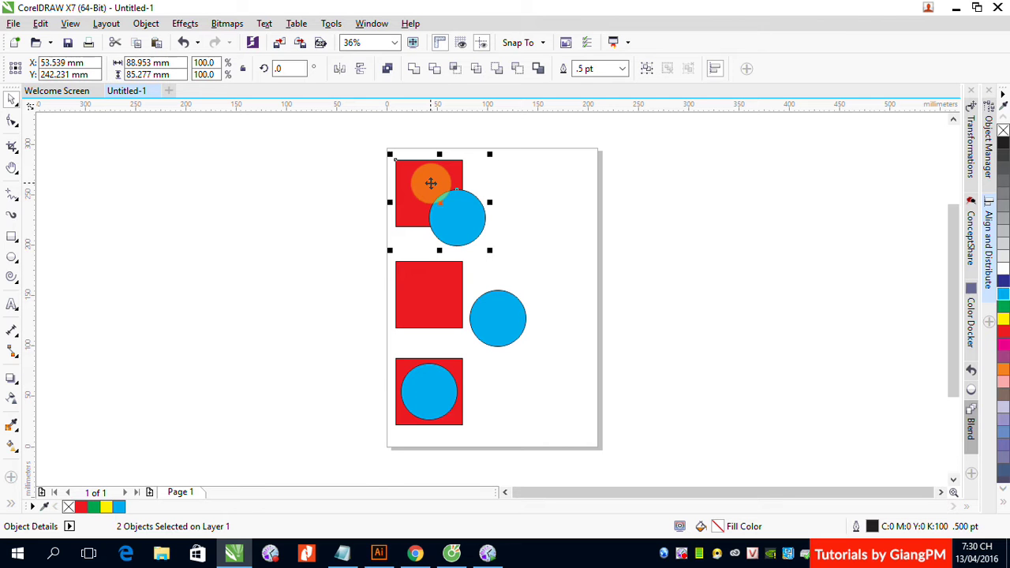
{"action": "left_click", "coordinate": [415, 69]}
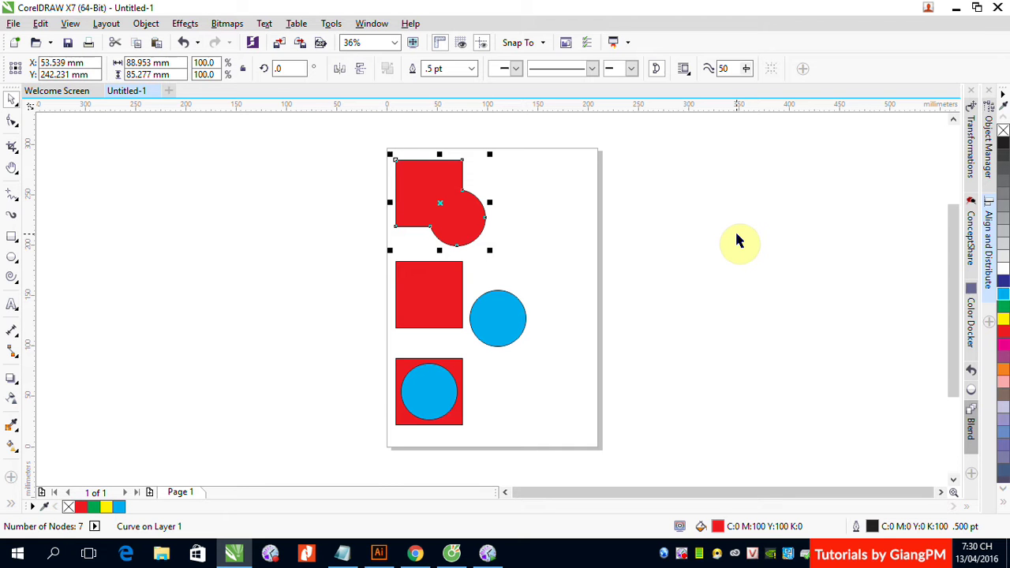
{"action": "key", "text": "ctrl+z"}
{"action": "left_click", "coordinate": [631, 176]}
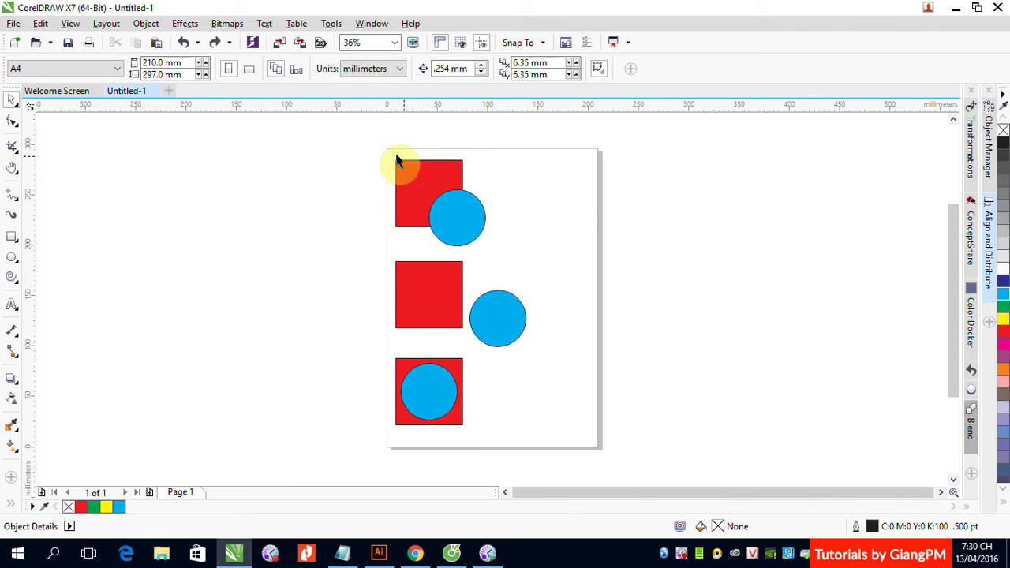
{"action": "left_click_drag", "start_coordinate": [378, 145], "coordinate": [497, 252]}
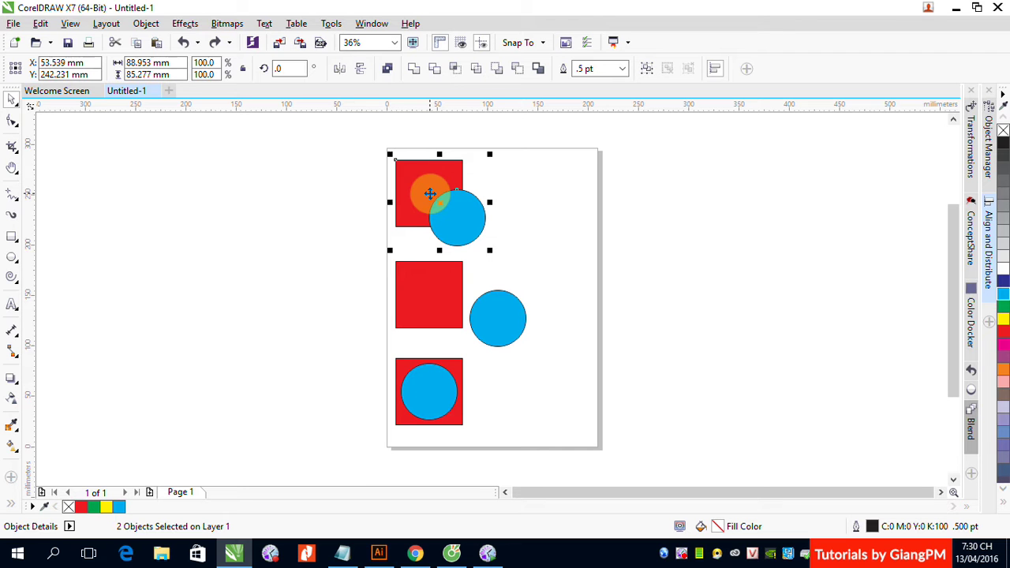
{"action": "left_click", "coordinate": [412, 69]}
{"action": "key", "text": "ctrl+z"}
{"action": "left_click", "coordinate": [568, 219]}
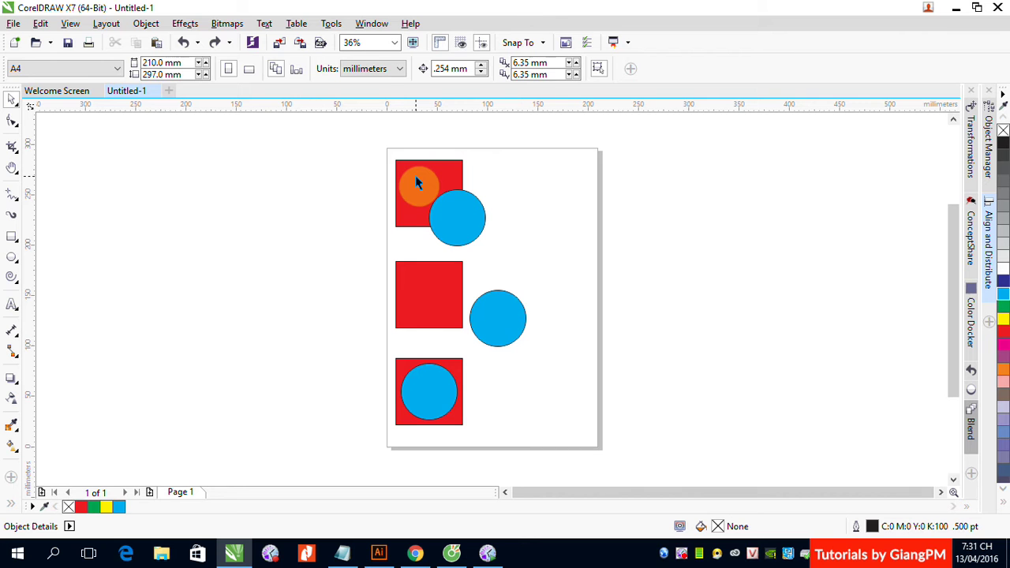
- Weld the top square and circle, selecting the square first and the circle last so the shape takes the circle's blue fill
{"action": "left_click", "coordinate": [417, 182]}
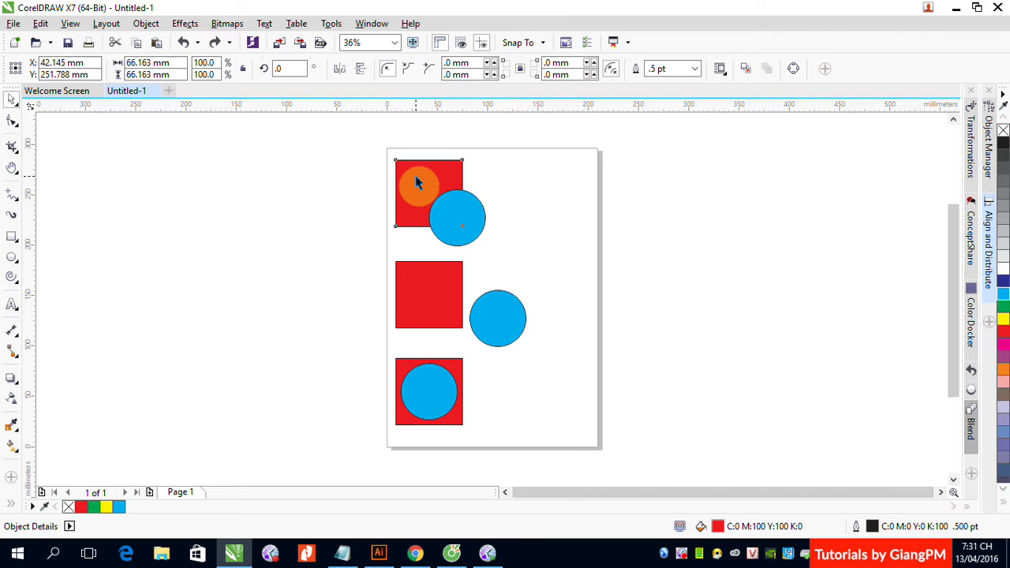
{"action": "left_click", "coordinate": [484, 216], "text": "shift"}
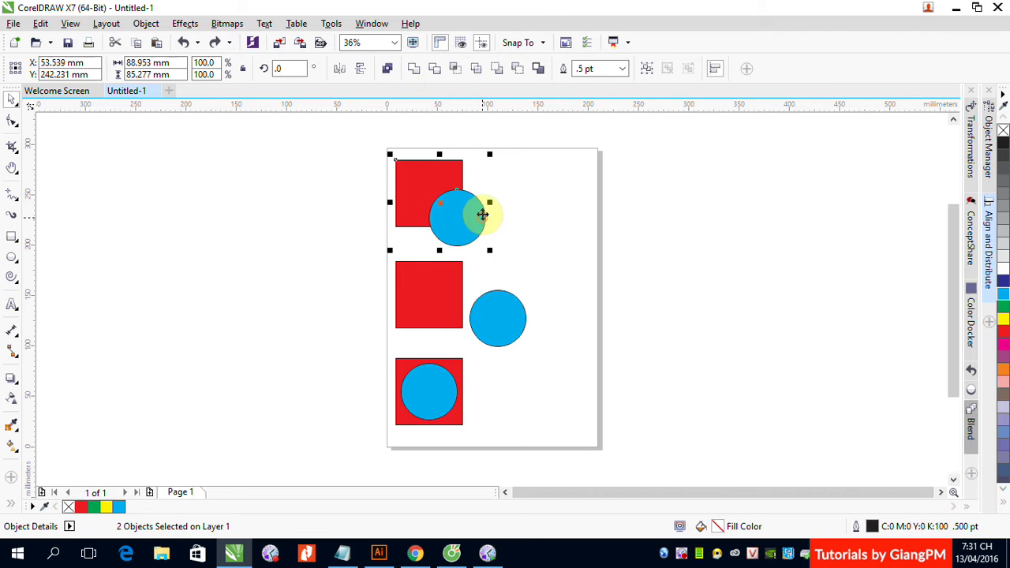
{"action": "left_click", "coordinate": [414, 69]}
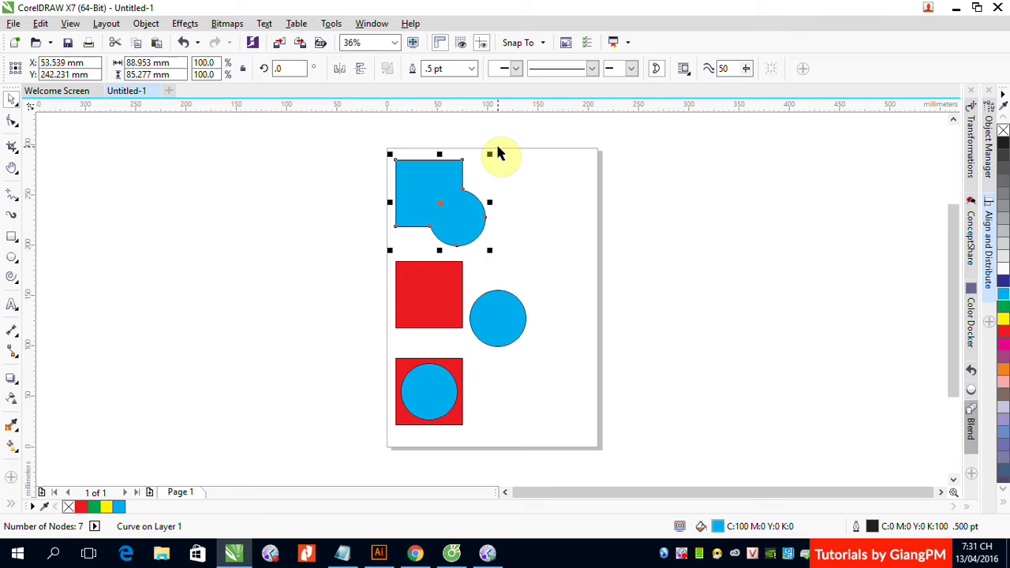
{"action": "left_click", "coordinate": [563, 268]}
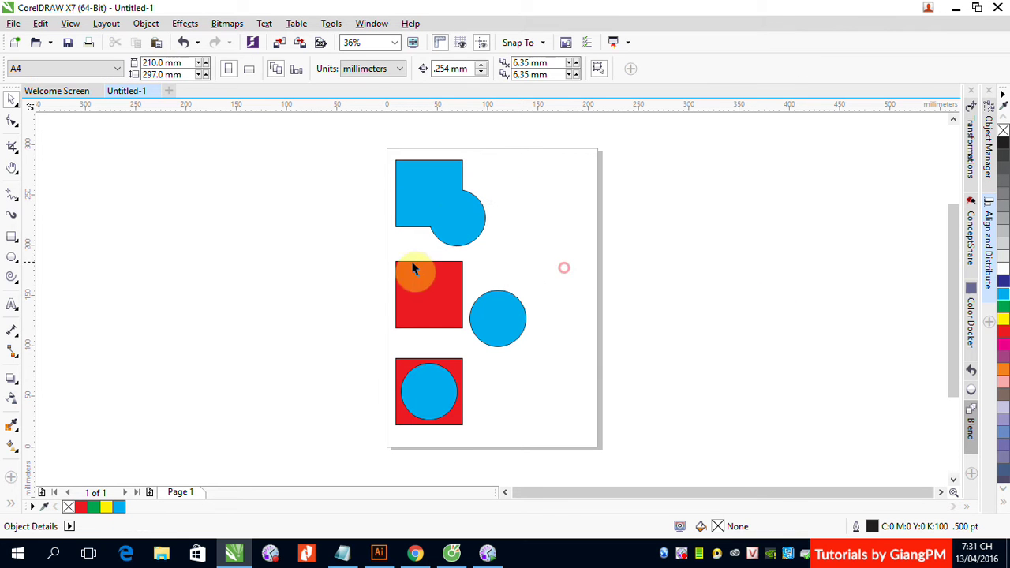
- Weld the separate middle square and circle from a marquee selection, and move the welded object off the page beside it
{"action": "left_click_drag", "start_coordinate": [384, 255], "coordinate": [566, 357]}
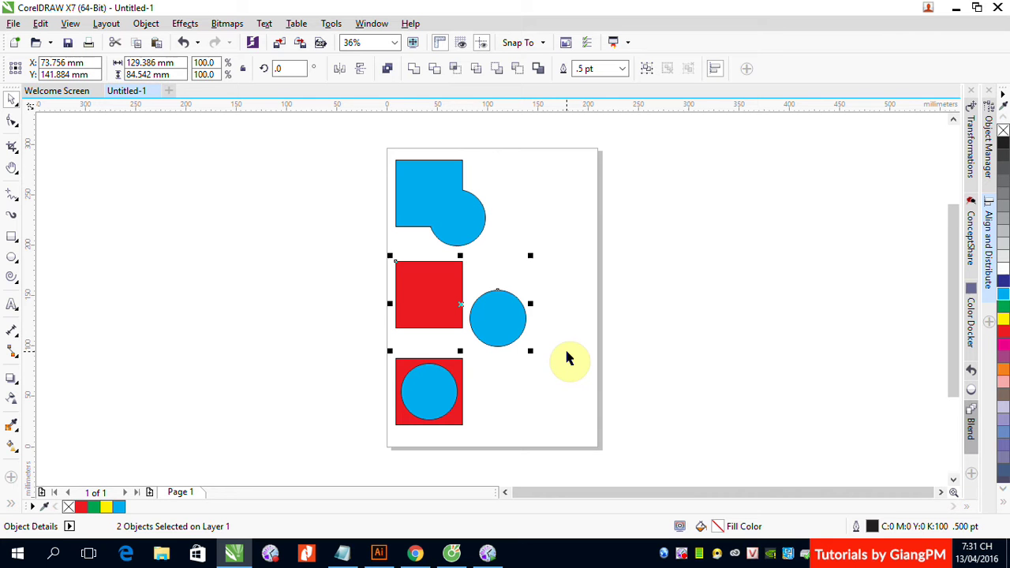
{"action": "left_click", "coordinate": [414, 71]}
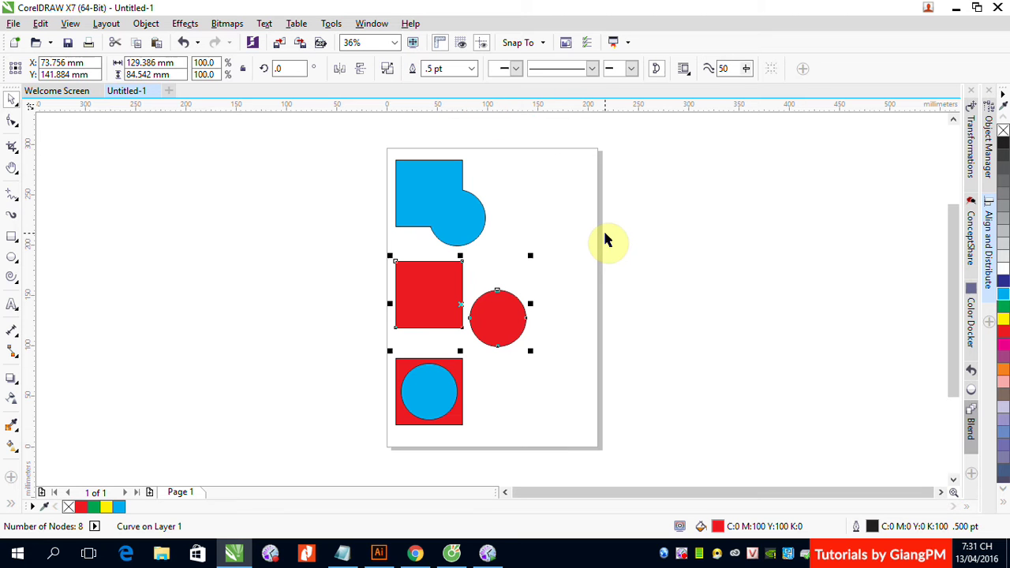
{"action": "left_click", "coordinate": [714, 252]}
{"action": "left_click_drag", "start_coordinate": [479, 328], "coordinate": [732, 282]}
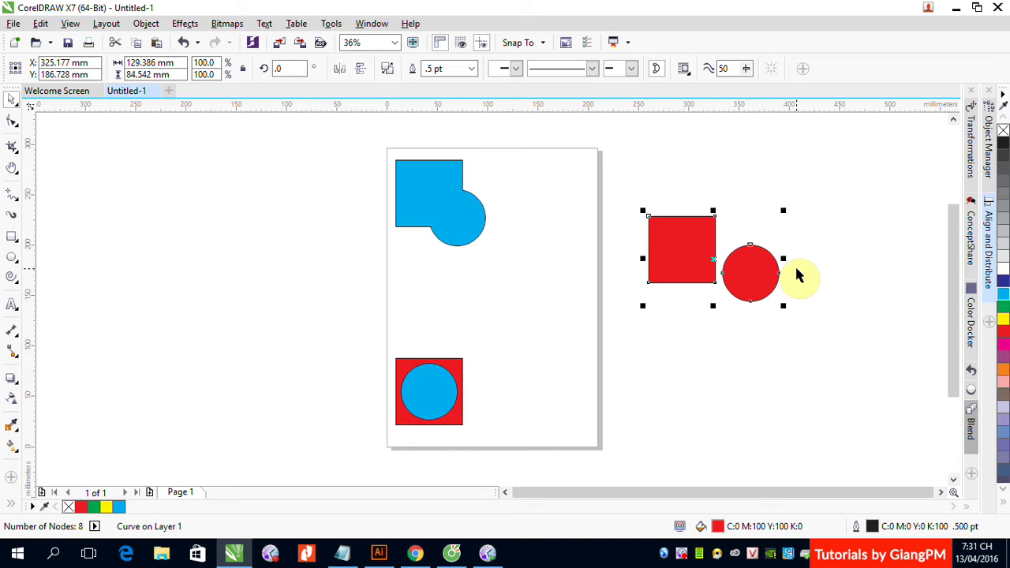
- Weld the bottom square with the circle inside it from a marquee selection, and undo the weld
{"action": "left_click_drag", "start_coordinate": [364, 339], "coordinate": [492, 439]}
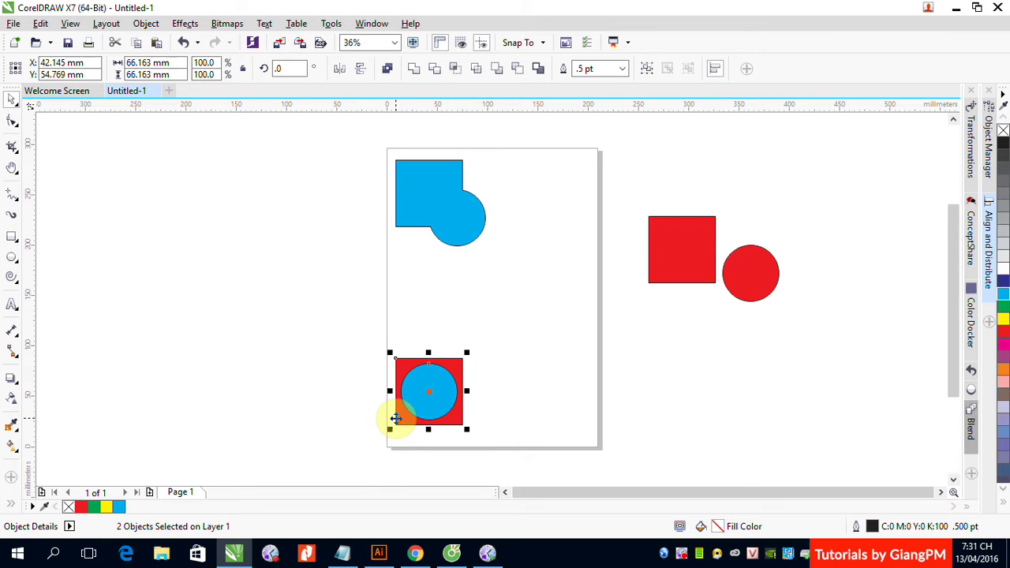
{"action": "left_click", "coordinate": [413, 70]}
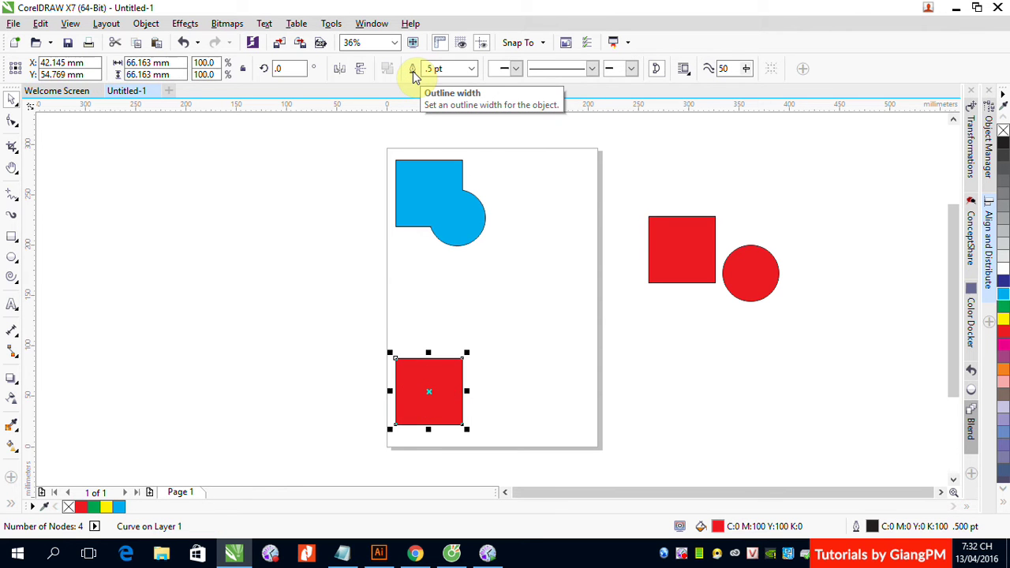
{"action": "key", "text": "ctrl+z"}
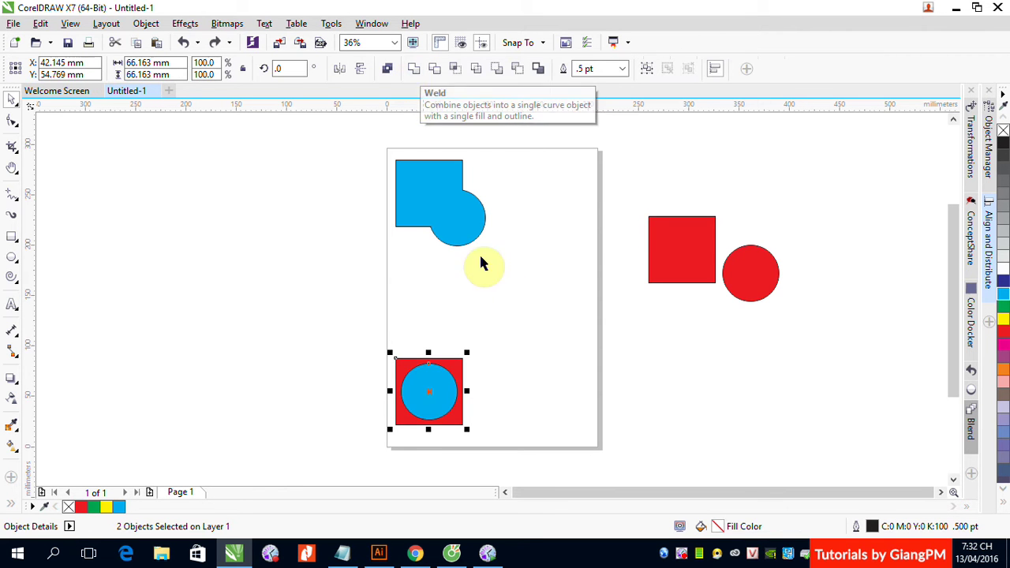
- Weld the bottom square and its inner circle, selecting the circle last so the shape takes the blue fill
{"action": "left_click", "coordinate": [410, 347]}
{"action": "left_click", "coordinate": [401, 370]}
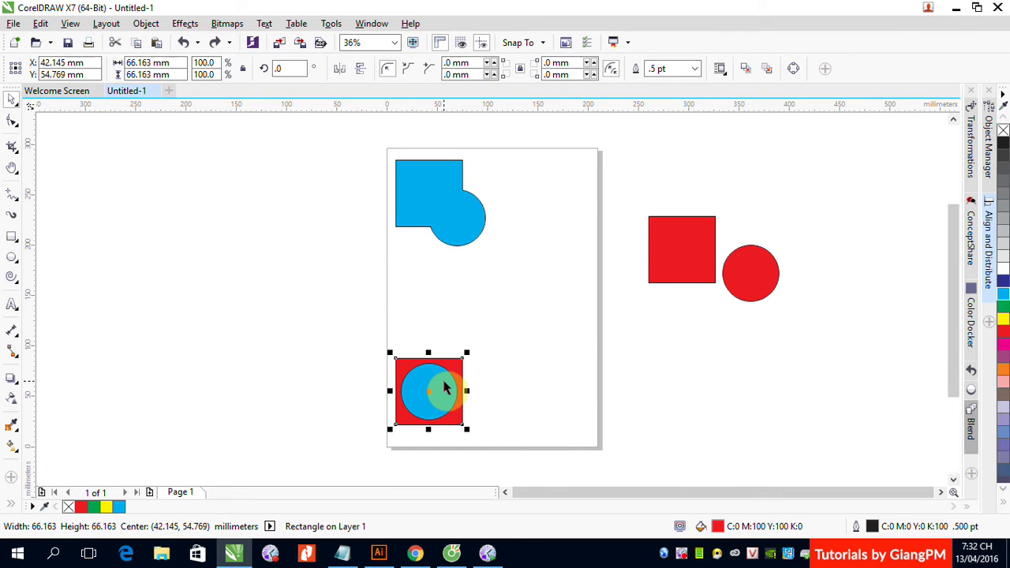
{"action": "left_click", "coordinate": [444, 387], "text": "shift"}
{"action": "left_click", "coordinate": [413, 70]}
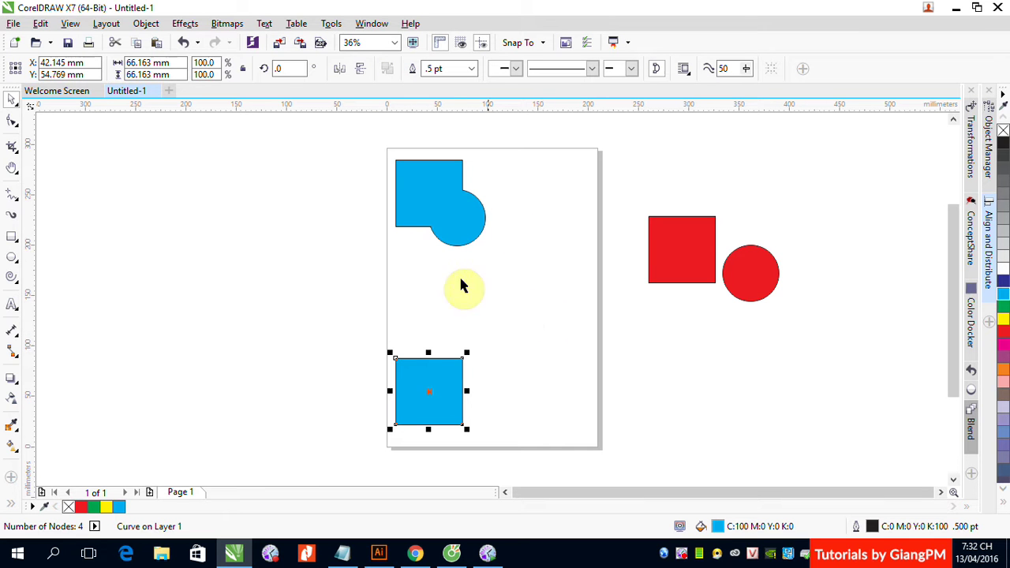
- Delete all the welded shapes and bring back the original three pairs of red squares and blue circles
{"action": "left_click_drag", "start_coordinate": [357, 143], "coordinate": [795, 440]}
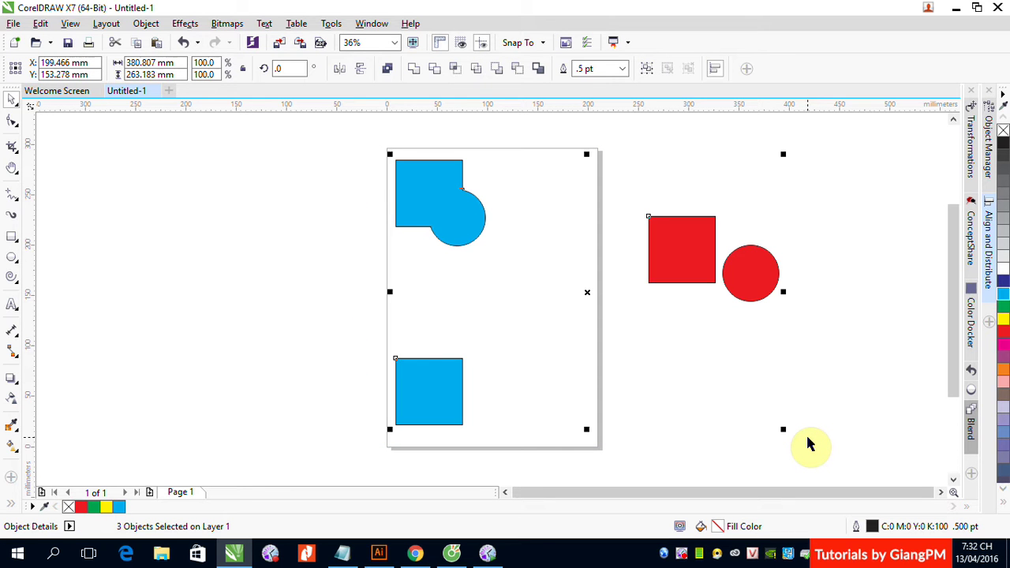
{"action": "key", "text": "Delete"}
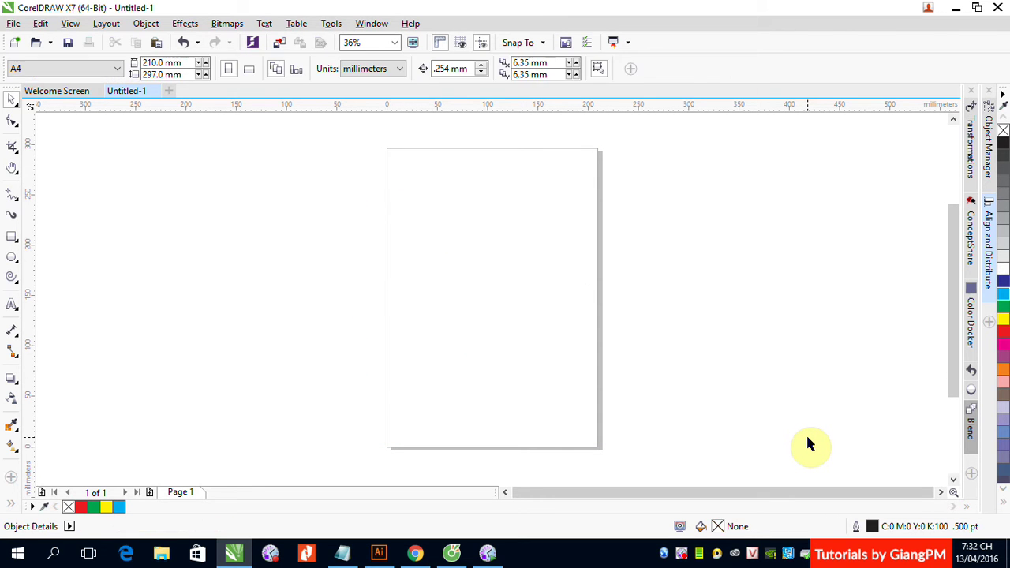
{"action": "key", "text": "ctrl+z"}
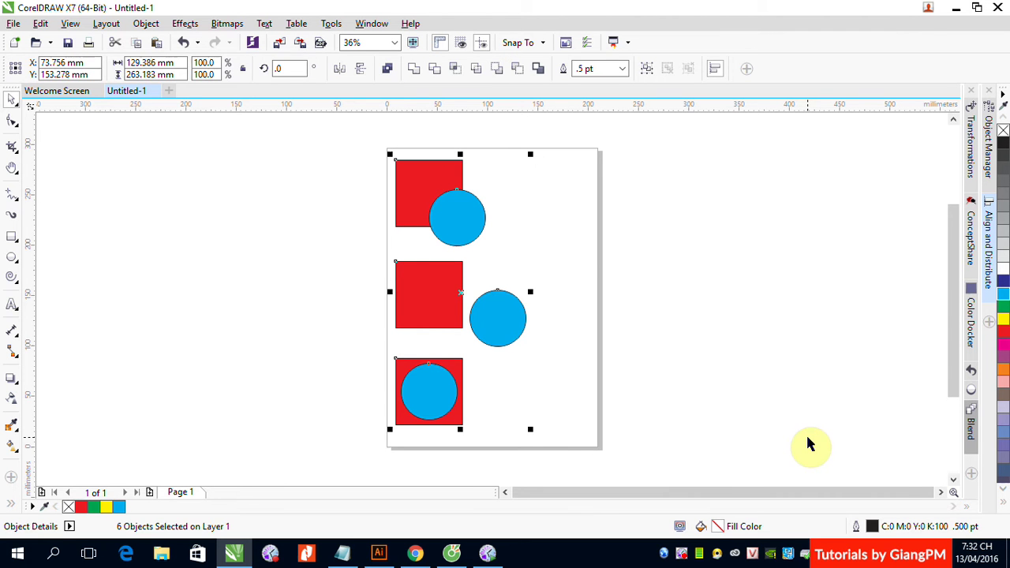
{"action": "left_click", "coordinate": [623, 229]}
- Trim the marquee-selected top square with the overlapping circle, move the circle aside to expose the cutout, and undo both changes
{"action": "left_click_drag", "start_coordinate": [375, 141], "coordinate": [498, 252]}
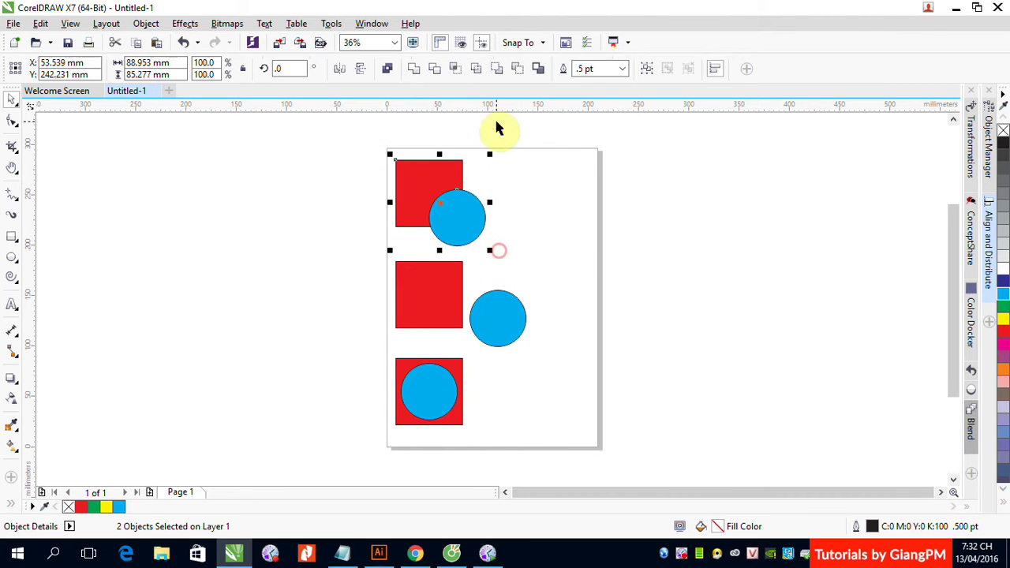
{"action": "left_click", "coordinate": [435, 68]}
{"action": "left_click", "coordinate": [553, 196]}
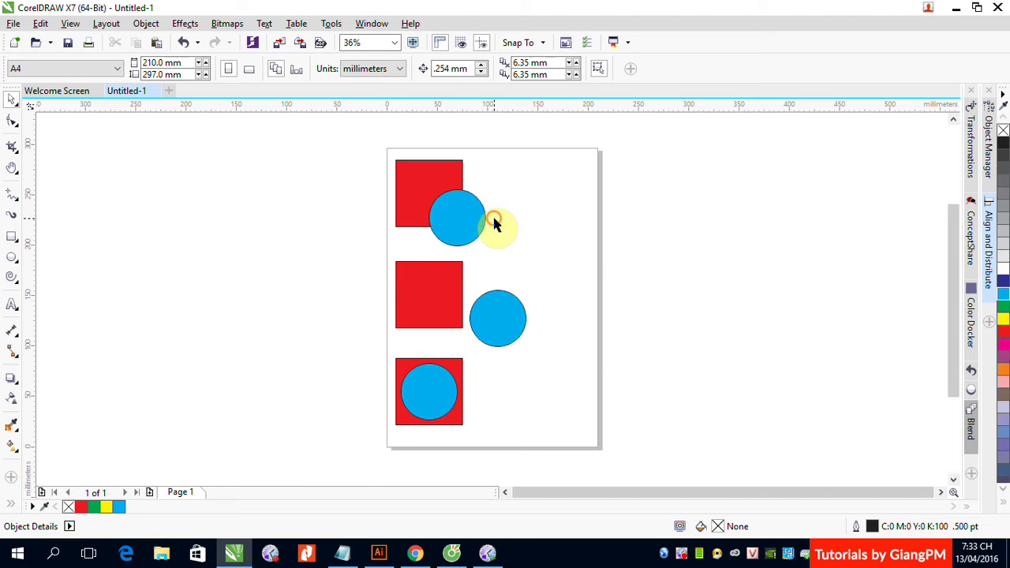
{"action": "left_click_drag", "start_coordinate": [483, 218], "coordinate": [529, 237]}
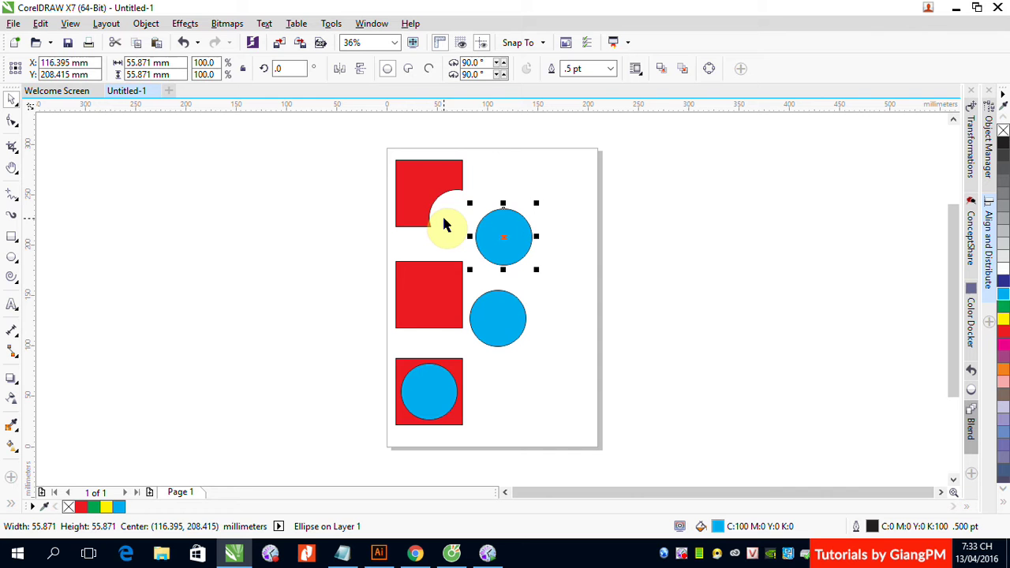
{"action": "key", "text": "ctrl+z"}
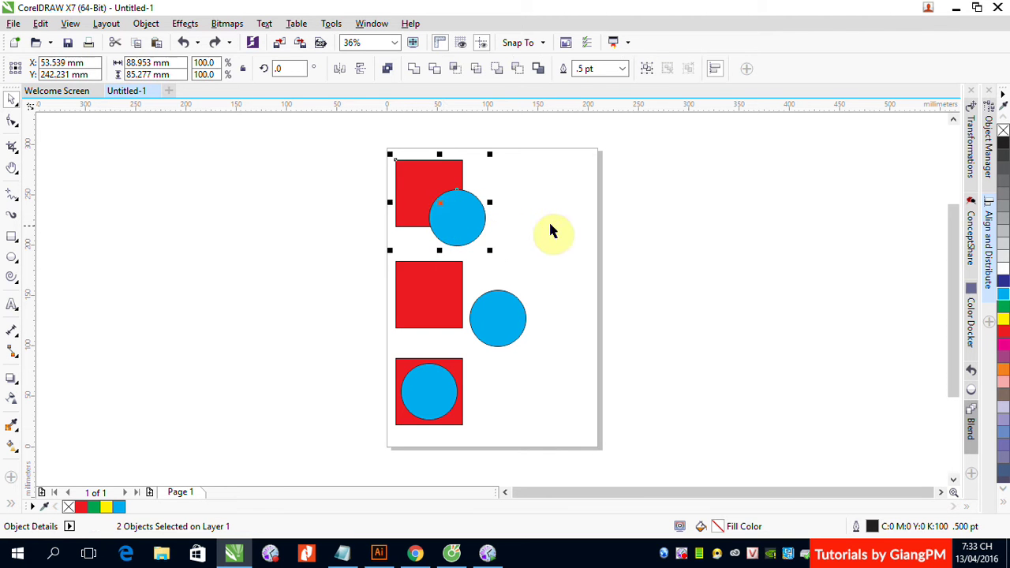
{"action": "left_click", "coordinate": [550, 224]}
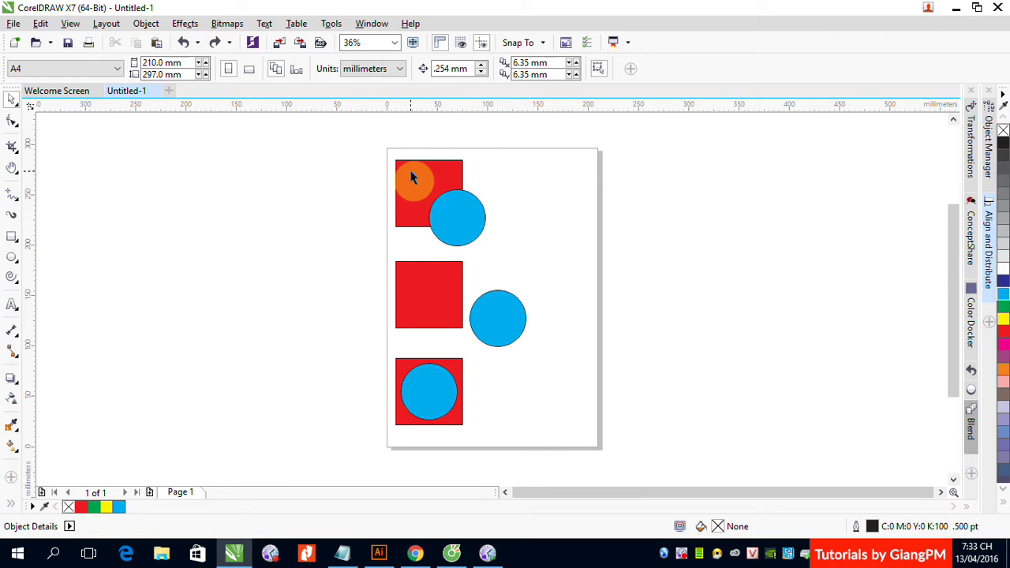
- Trim the top circle with the square by selecting the square first and the circle last
{"action": "left_click", "coordinate": [411, 178]}
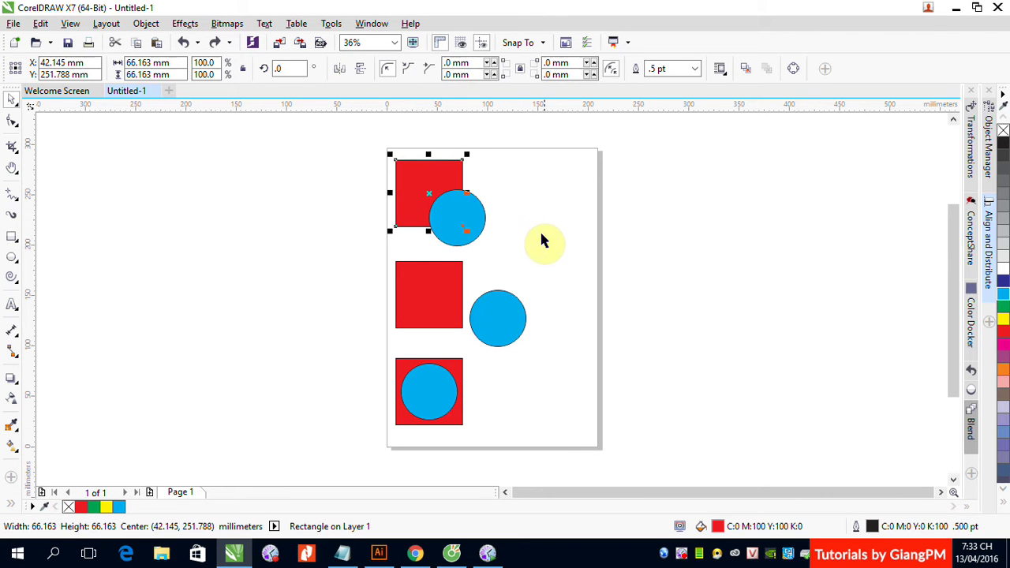
{"action": "left_click", "coordinate": [474, 234], "text": "shift"}
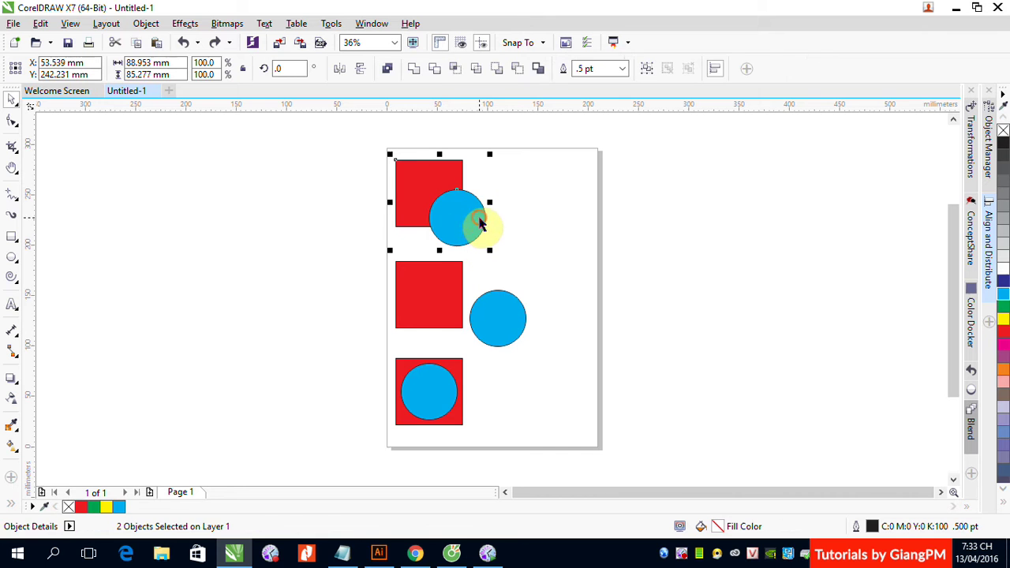
{"action": "left_click", "coordinate": [436, 70]}
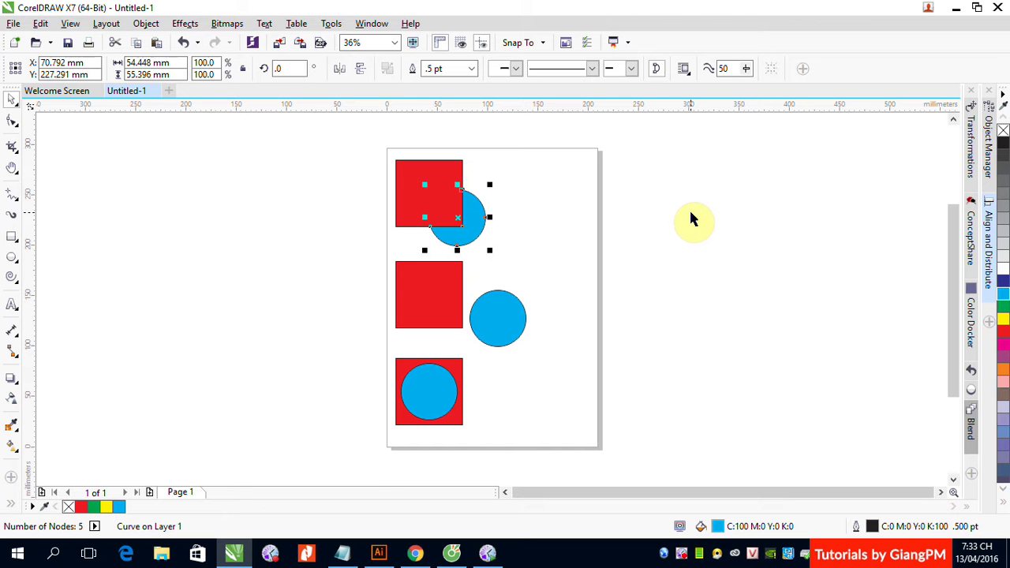
{"action": "left_click", "coordinate": [376, 261]}
- Apply Trim to the separate middle square and circle from a marquee selection
{"action": "left_click_drag", "start_coordinate": [379, 254], "coordinate": [564, 352]}
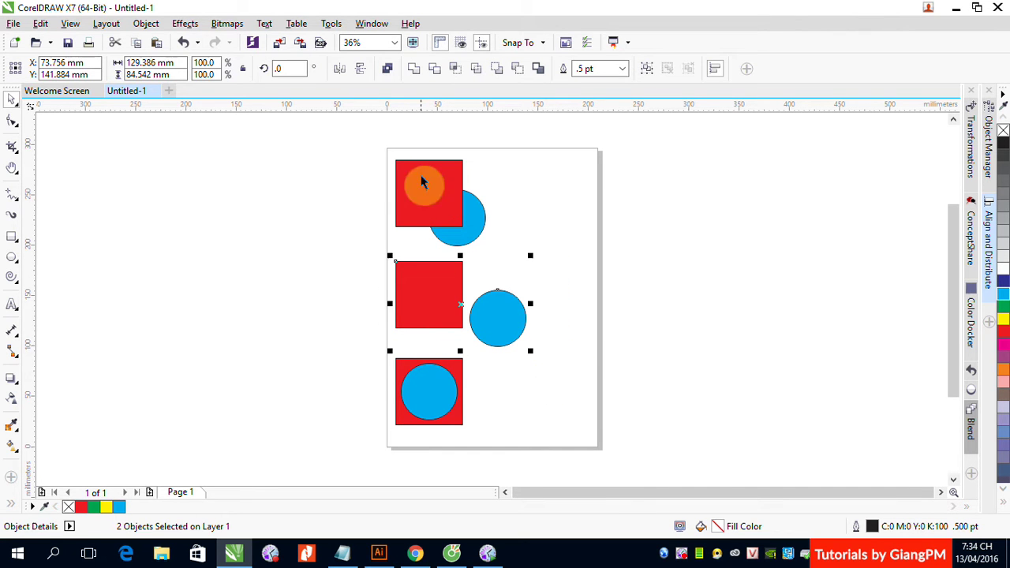
{"action": "left_click", "coordinate": [435, 70]}
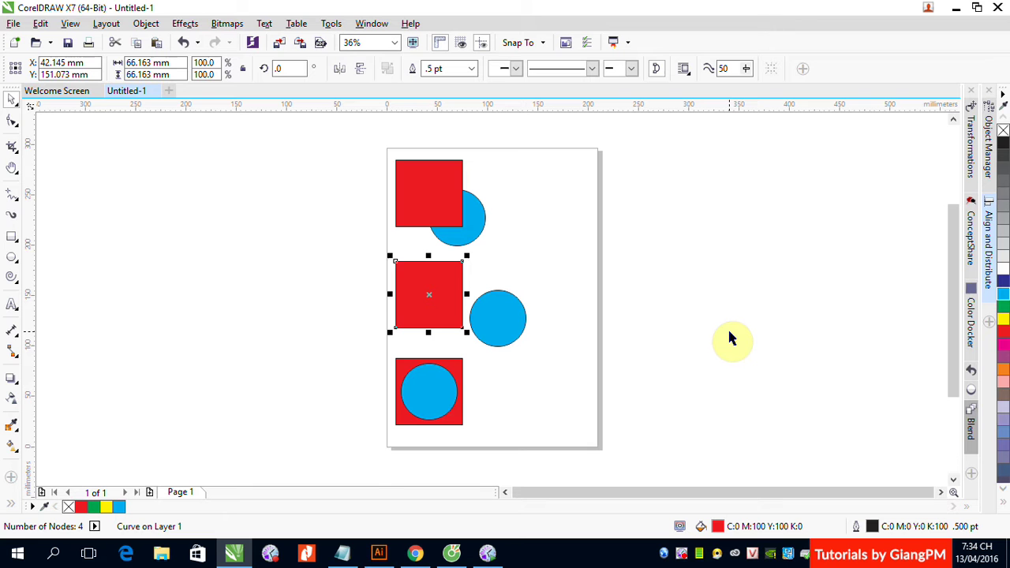
{"action": "left_click", "coordinate": [530, 393]}
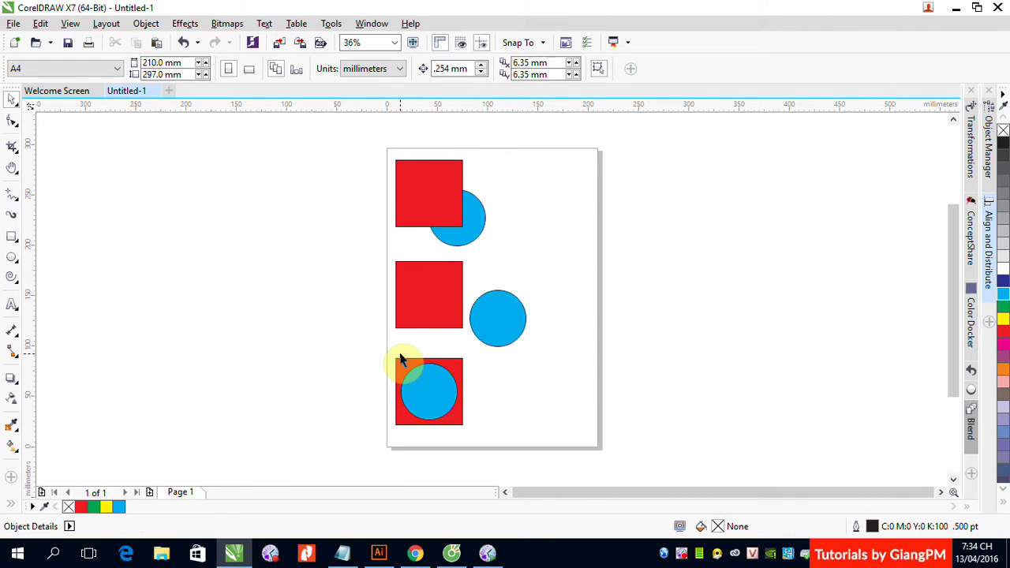
- Trim the bottom square with its nested circle from a marquee selection, move the circle aside to expose the hole, and undo both changes
{"action": "left_click_drag", "start_coordinate": [384, 350], "coordinate": [469, 430]}
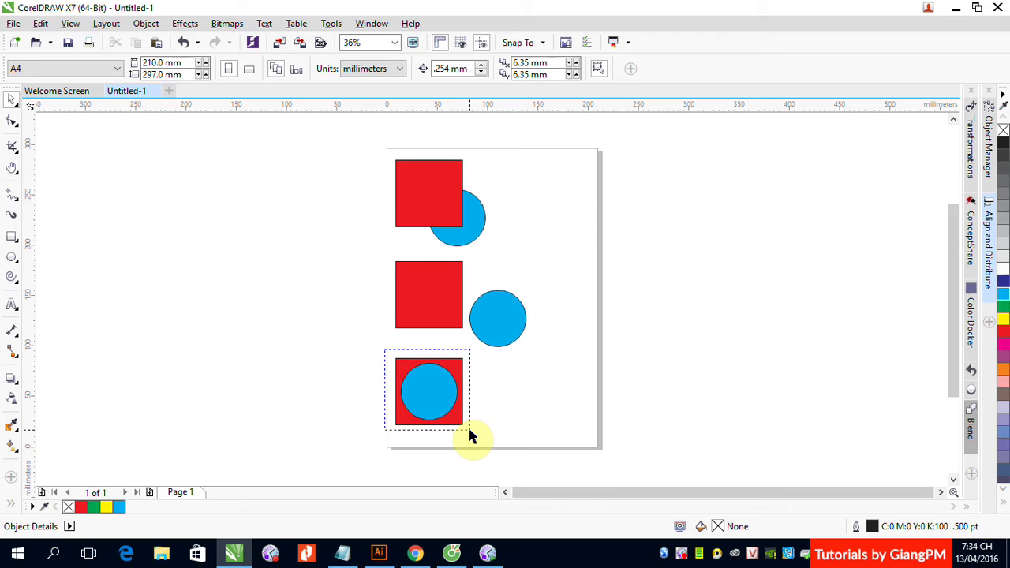
{"action": "left_click_drag", "start_coordinate": [470, 431], "coordinate": [468, 429]}
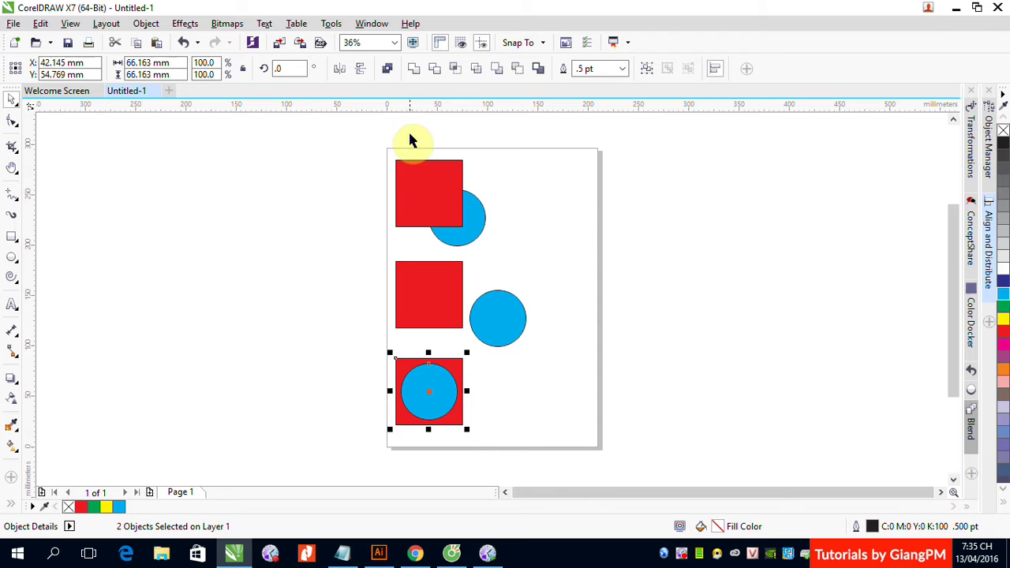
{"action": "left_click", "coordinate": [434, 70]}
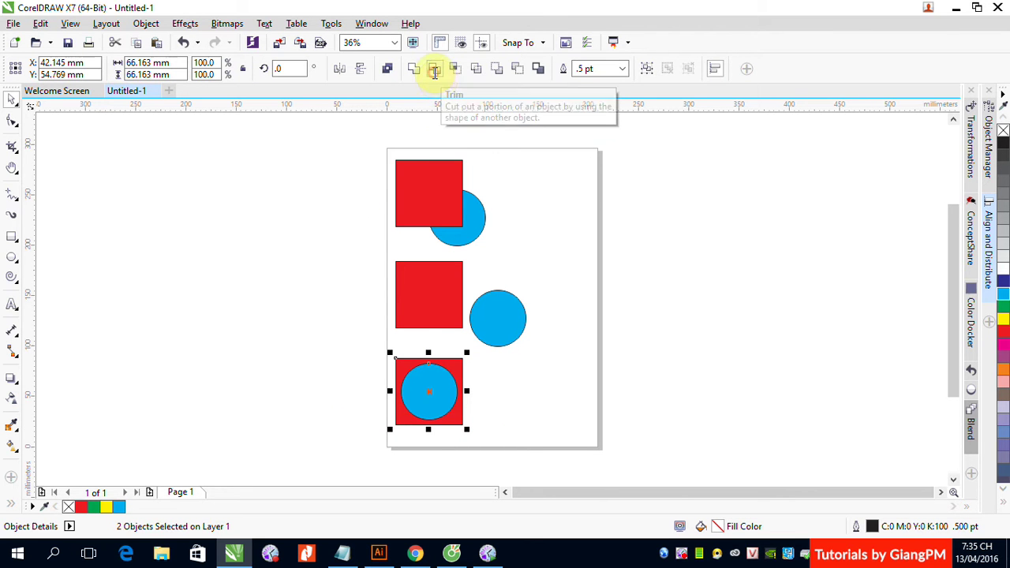
{"action": "left_click", "coordinate": [573, 345]}
{"action": "left_click_drag", "start_coordinate": [434, 400], "coordinate": [506, 420]}
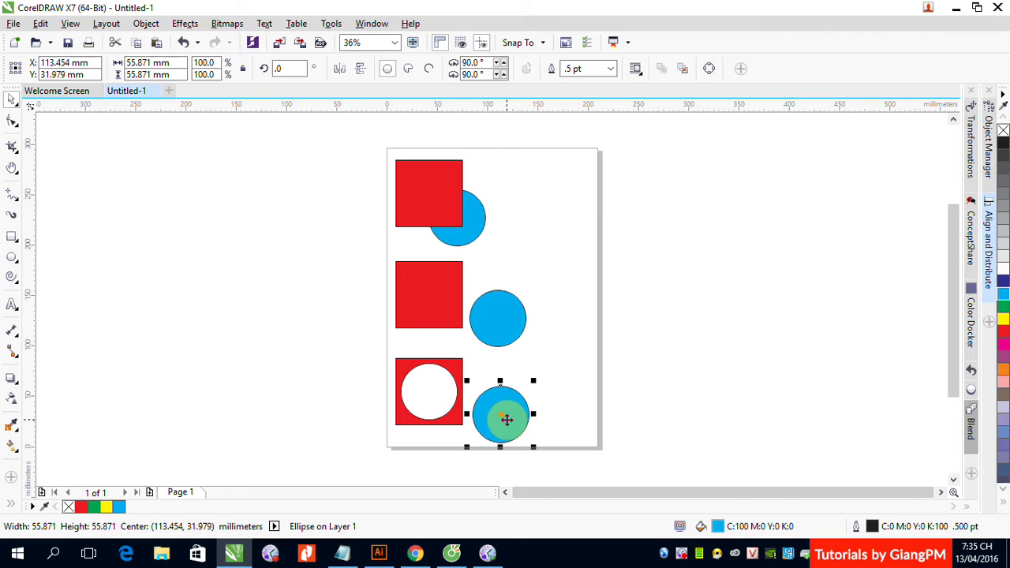
{"action": "key", "text": "ctrl+z"}
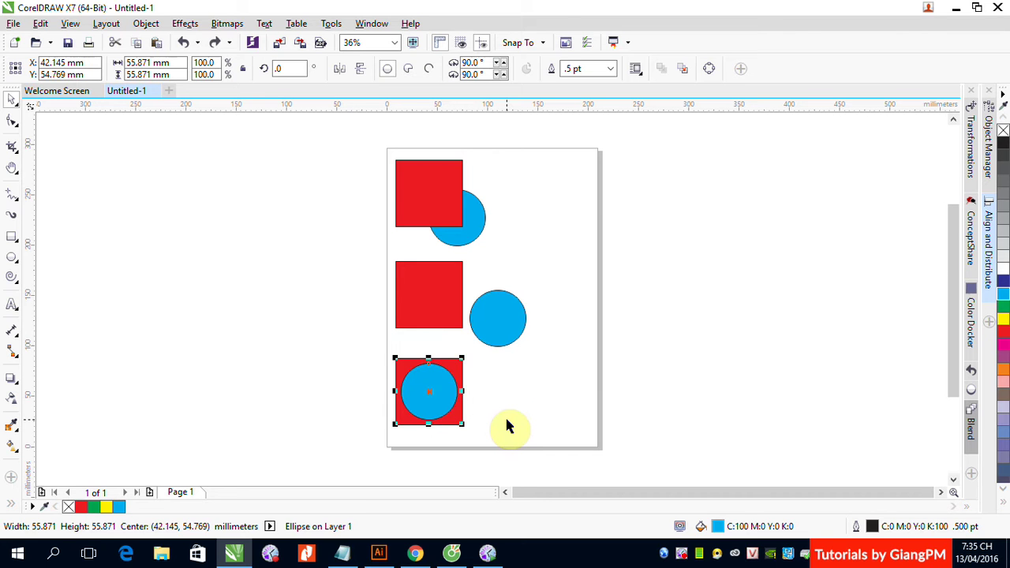
{"action": "left_click_drag", "start_coordinate": [507, 426], "coordinate": [389, 353]}
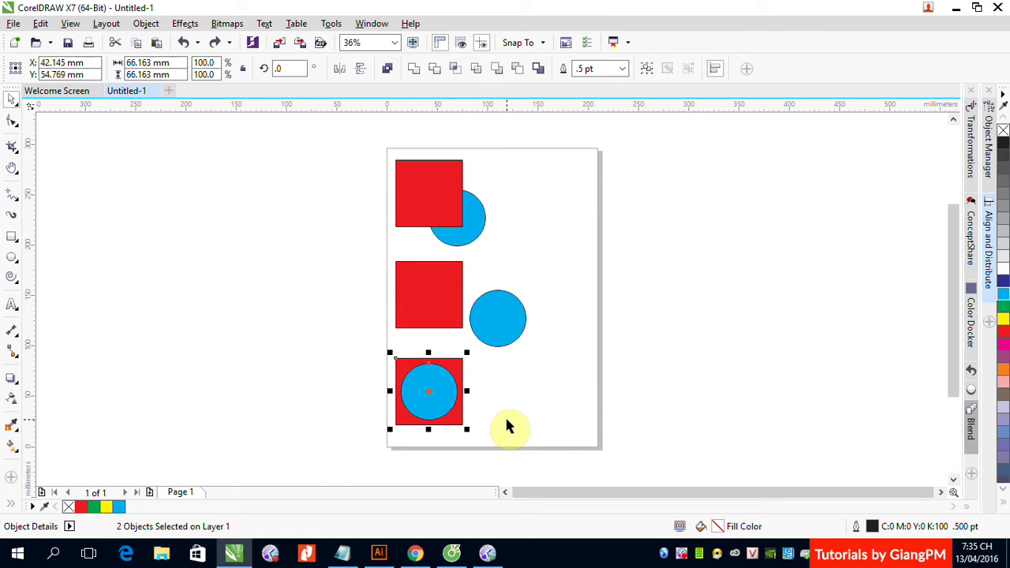
- Try to trim the bottom circle with its surrounding square by selecting the square first and the circle last
{"action": "left_click", "coordinate": [514, 399]}
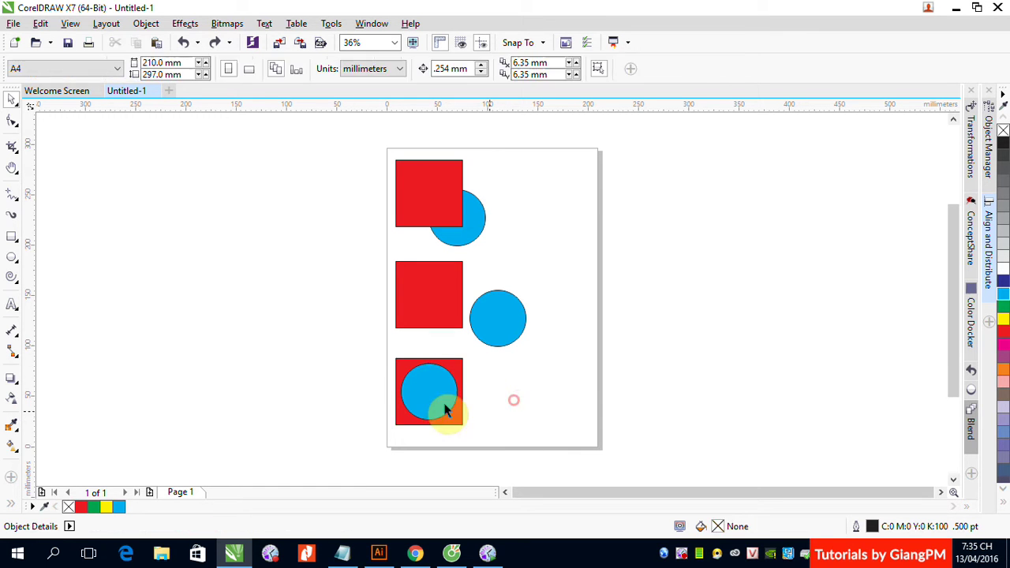
{"action": "left_click", "coordinate": [402, 365]}
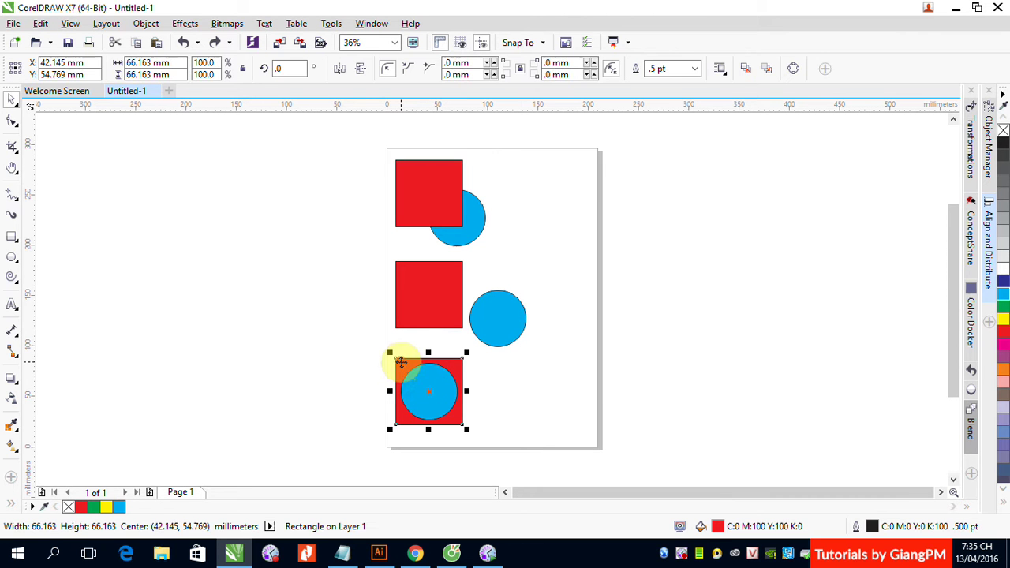
{"action": "left_click", "coordinate": [437, 383], "text": "shift"}
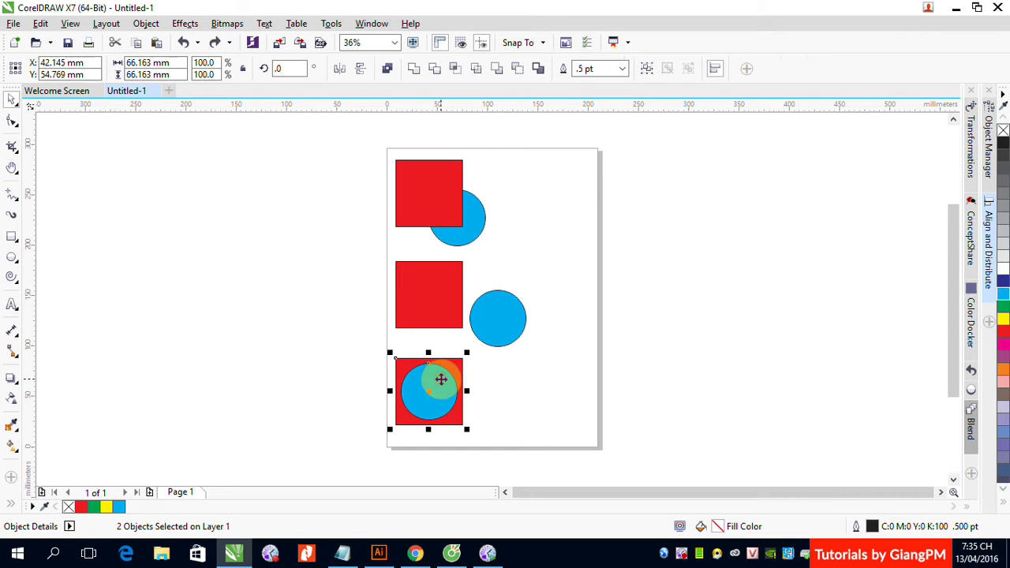
{"action": "left_click", "coordinate": [434, 70]}
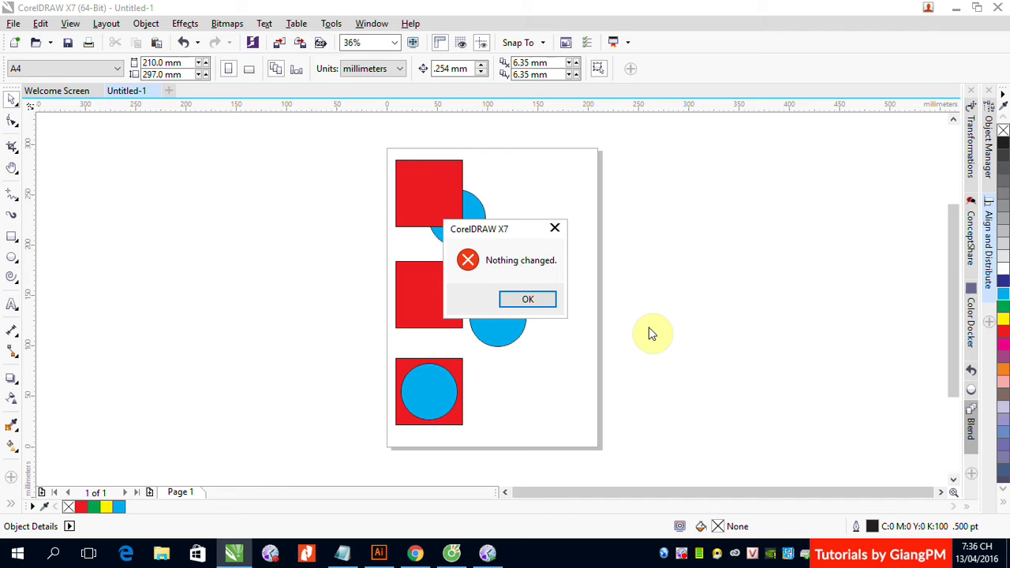
{"action": "left_click", "coordinate": [538, 301]}
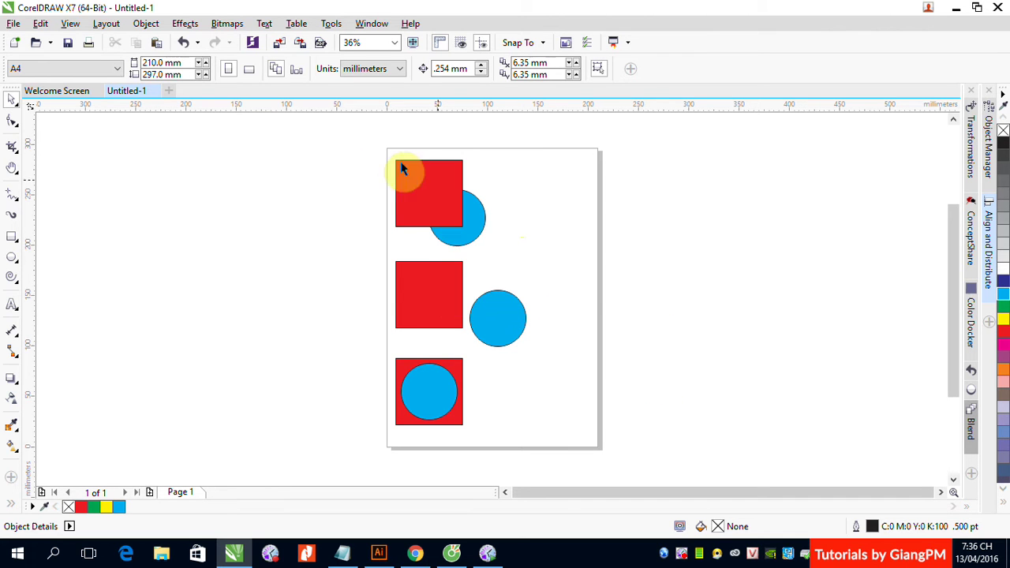
- Undo the earlier trim of the top circle and clear the selection of all shapes
{"action": "left_click_drag", "start_coordinate": [345, 131], "coordinate": [563, 450]}
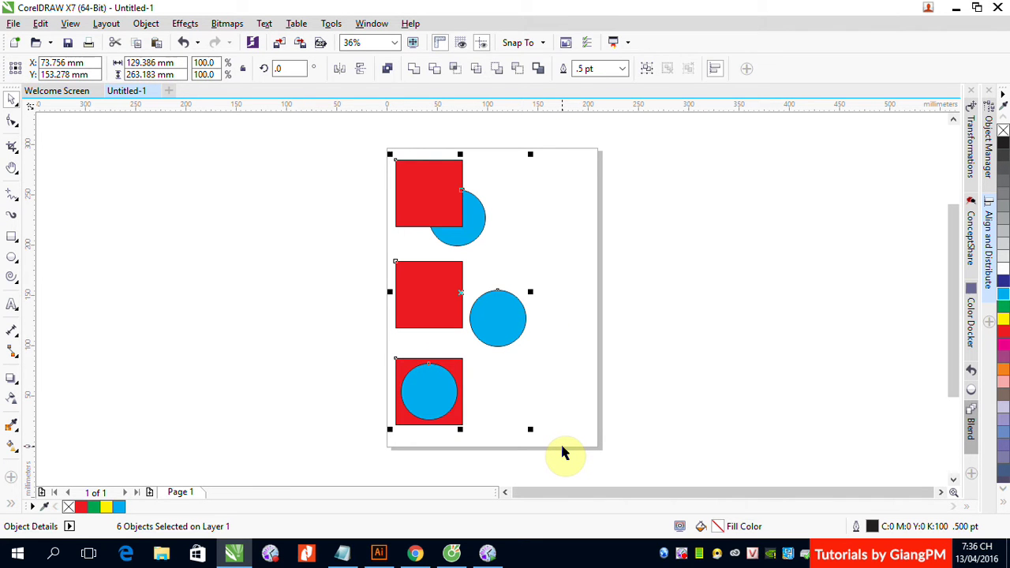
{"action": "key", "text": "ctrl+z"}
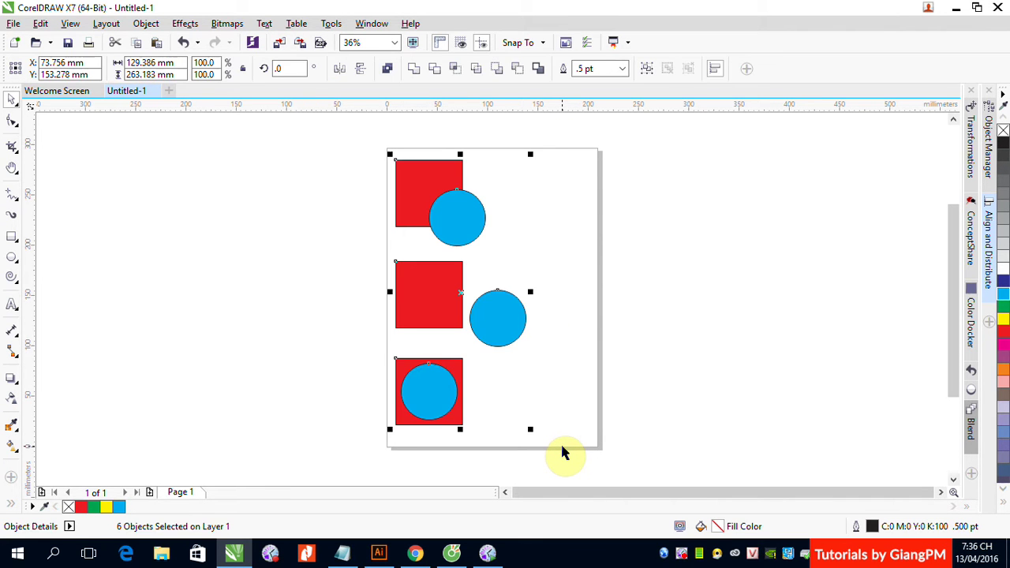
{"action": "left_click", "coordinate": [573, 193]}
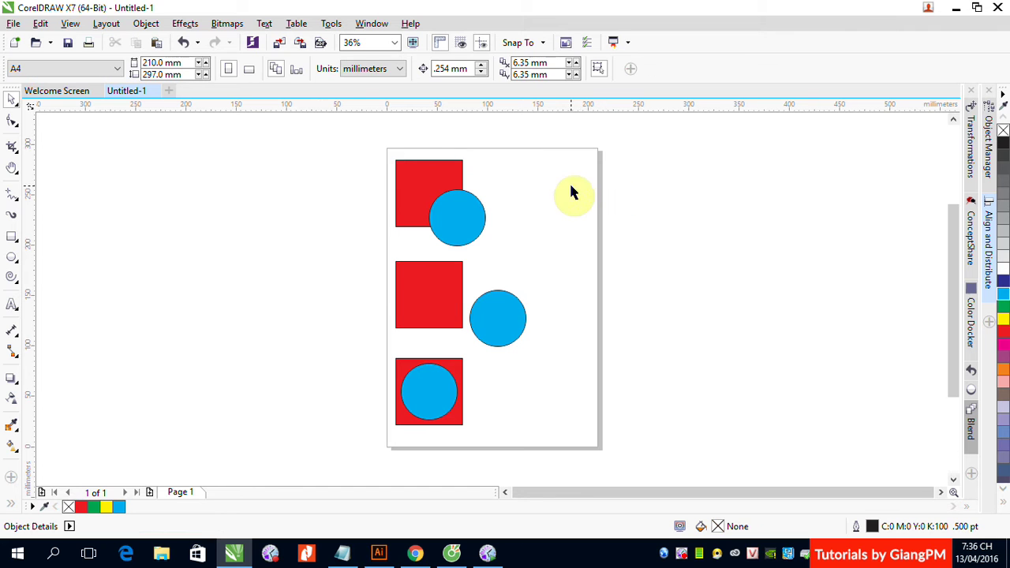
- Intersect the marquee-selected top square and circle, and move the red overlap piece out beside the pair
{"action": "left_click_drag", "start_coordinate": [377, 151], "coordinate": [512, 252]}
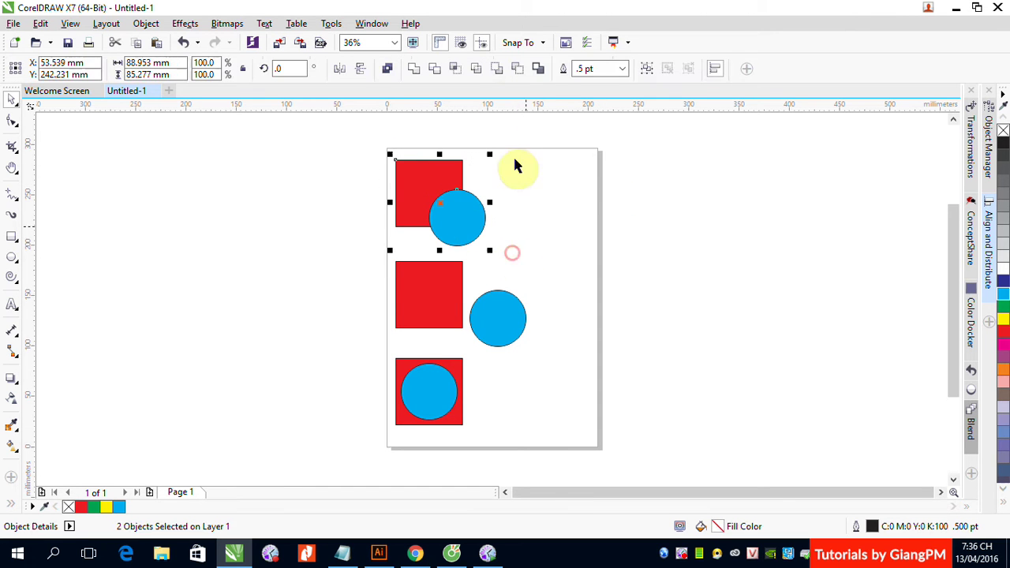
{"action": "left_click", "coordinate": [458, 72]}
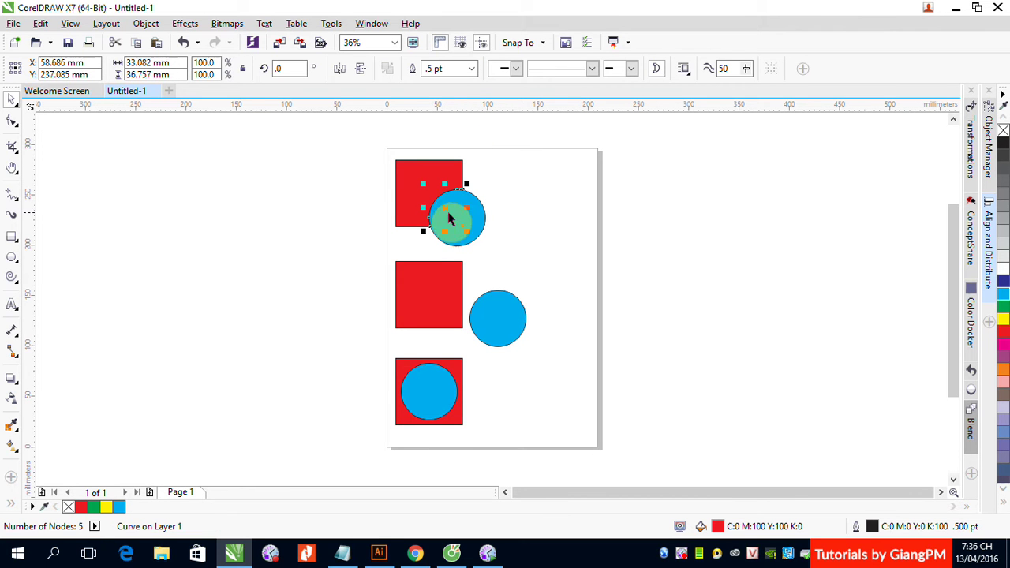
{"action": "left_click_drag", "start_coordinate": [449, 220], "coordinate": [447, 207]}
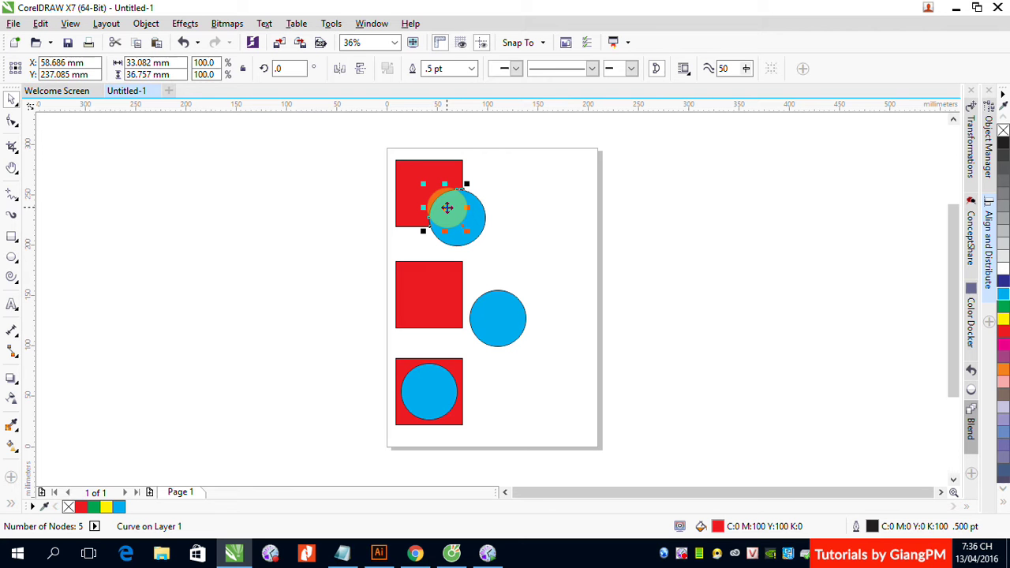
{"action": "left_click_drag", "start_coordinate": [447, 206], "coordinate": [521, 198]}
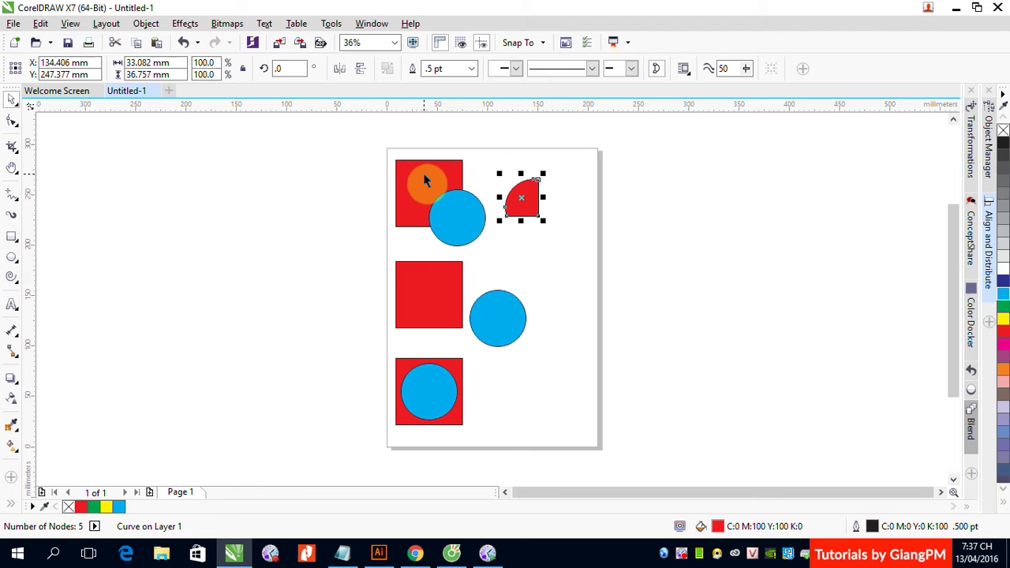
- Intersect the top pair with the square selected first and the circle last, and move the blue overlap piece beside the red one
{"action": "left_click", "coordinate": [397, 172]}
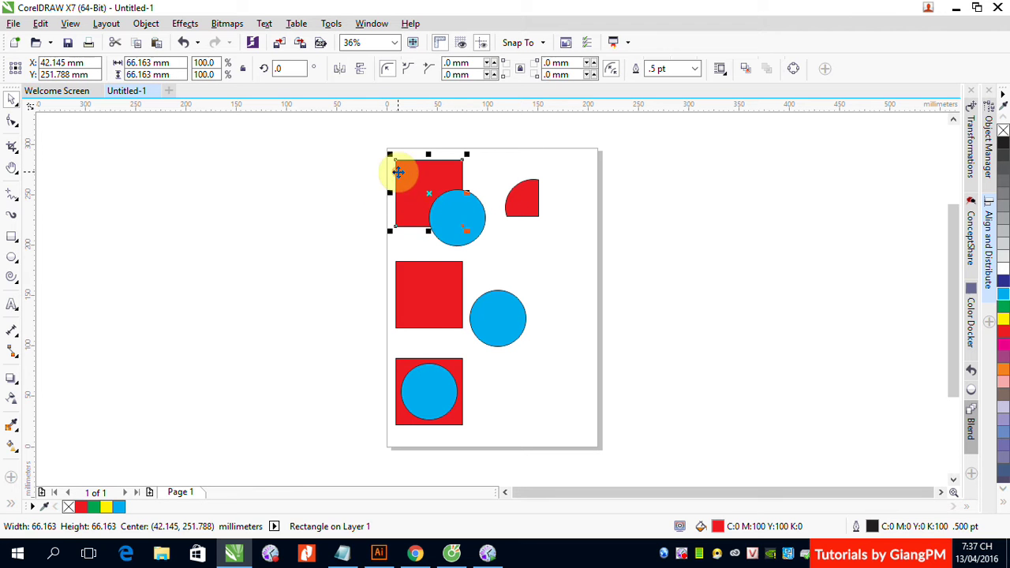
{"action": "left_click", "coordinate": [465, 221], "text": "shift"}
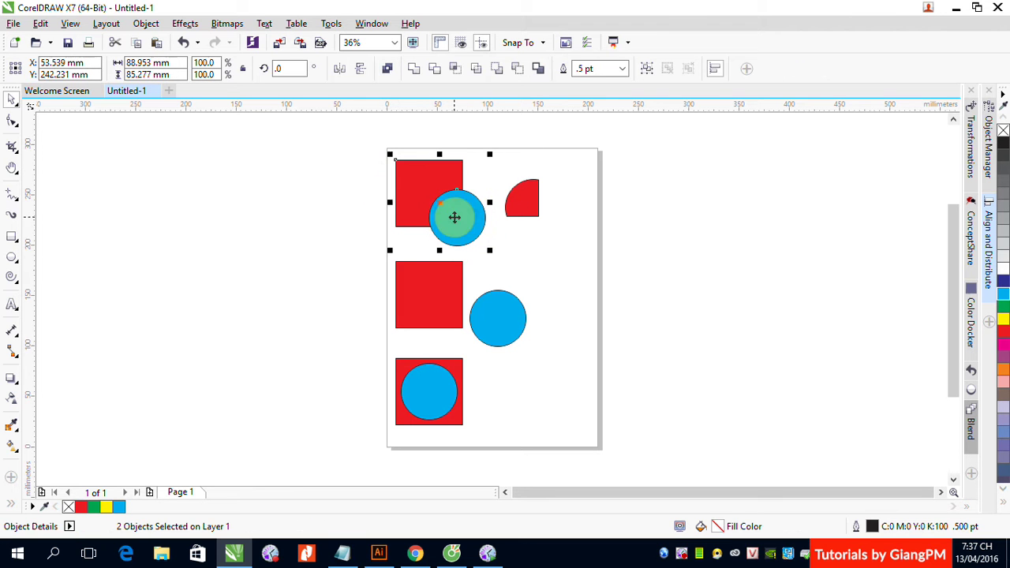
{"action": "left_click", "coordinate": [455, 72]}
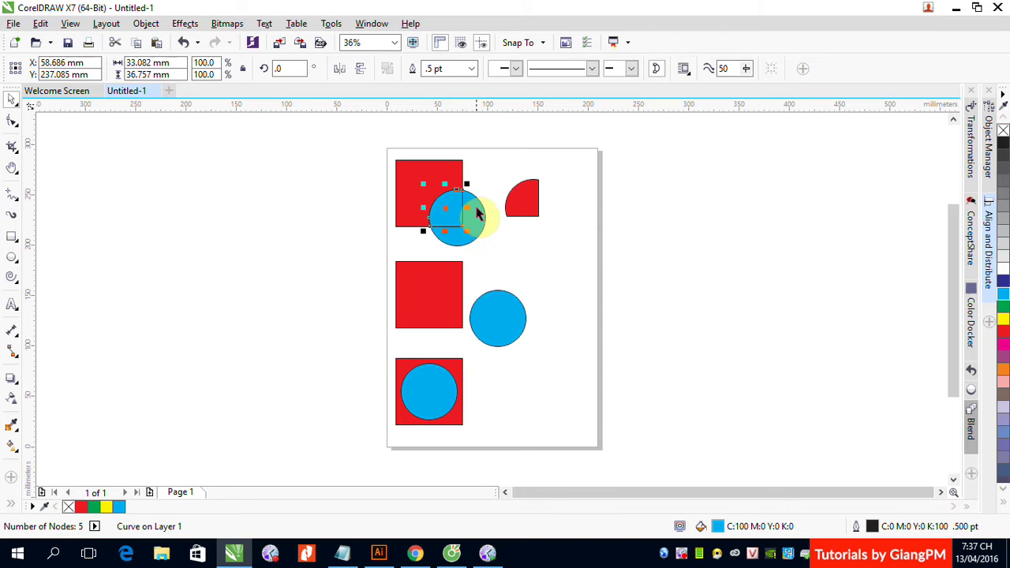
{"action": "left_click_drag", "start_coordinate": [451, 216], "coordinate": [554, 241]}
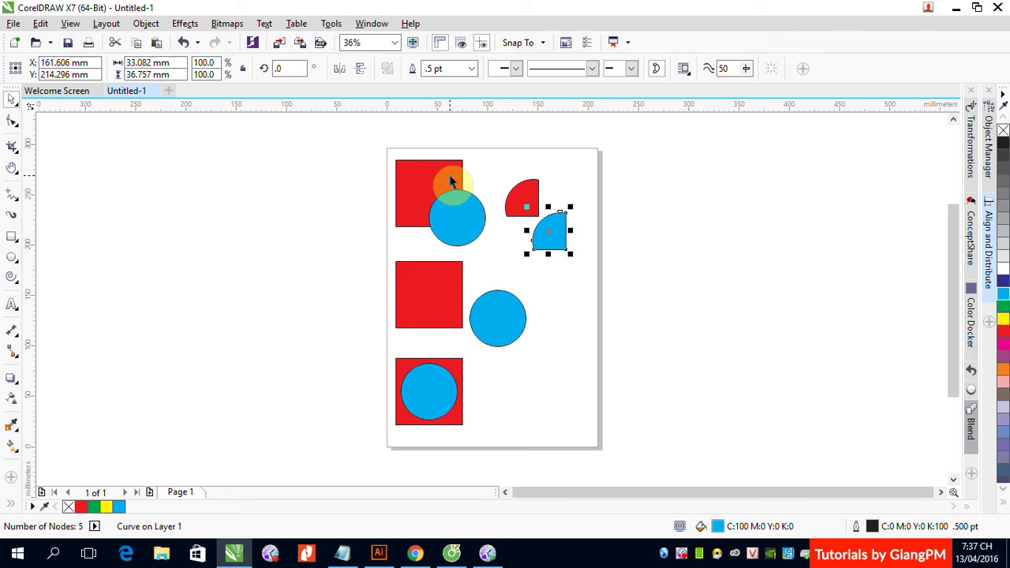
- Move the top circle clear of its square, and shift the whole top group upward, partly beyond the page's upper edge
{"action": "left_click_drag", "start_coordinate": [457, 219], "coordinate": [496, 241]}
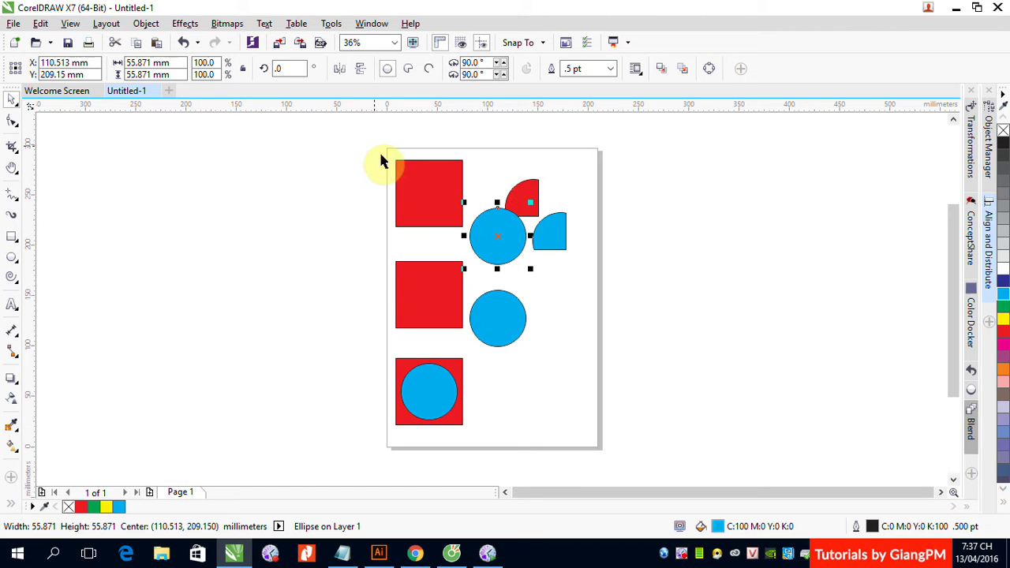
{"action": "left_click_drag", "start_coordinate": [368, 136], "coordinate": [600, 270]}
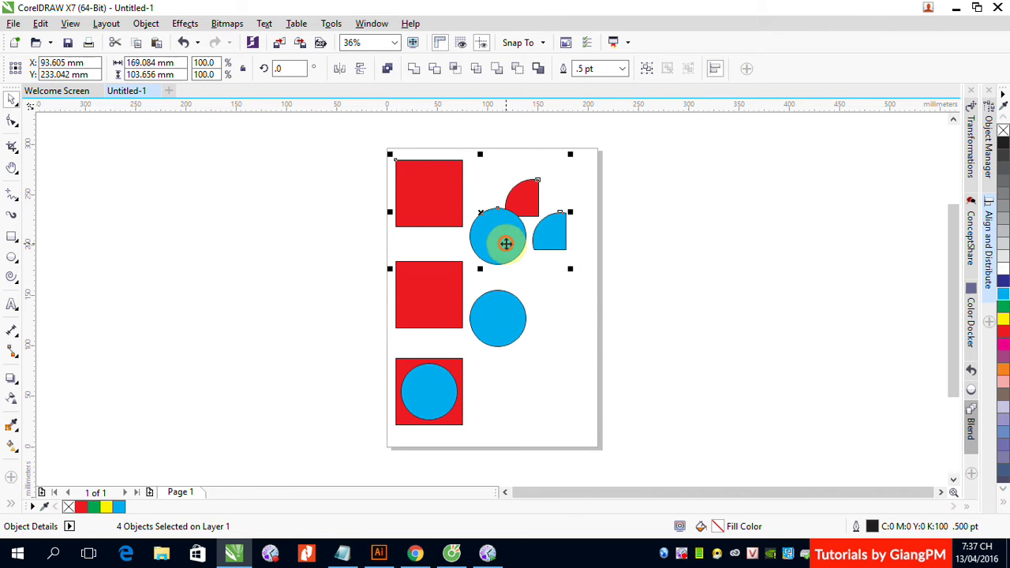
{"action": "left_click_drag", "start_coordinate": [505, 241], "coordinate": [482, 181]}
- Try to intersect the separate middle square and circle from a marquee selection
{"action": "left_click_drag", "start_coordinate": [370, 238], "coordinate": [552, 355]}
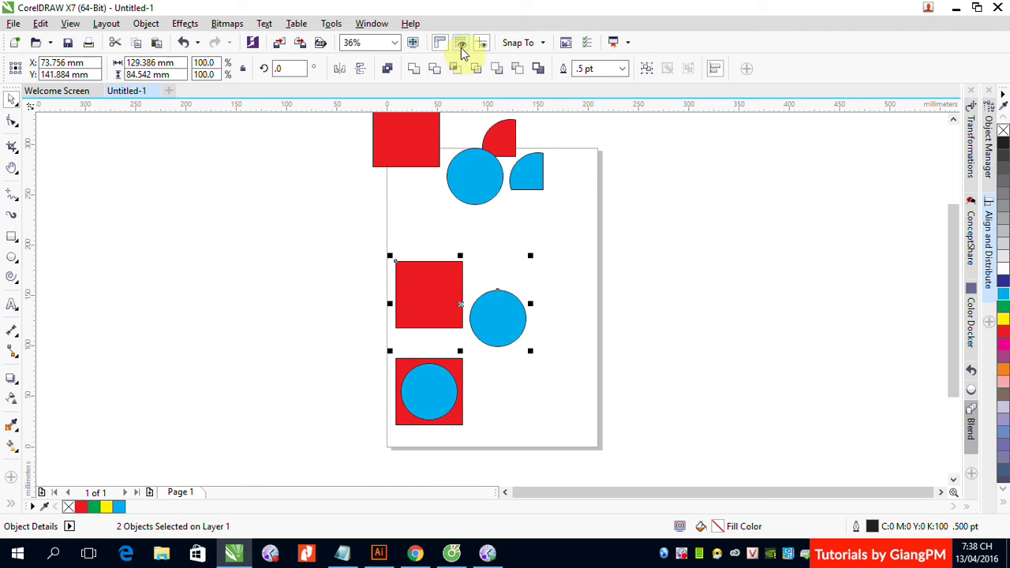
{"action": "left_click", "coordinate": [455, 70]}
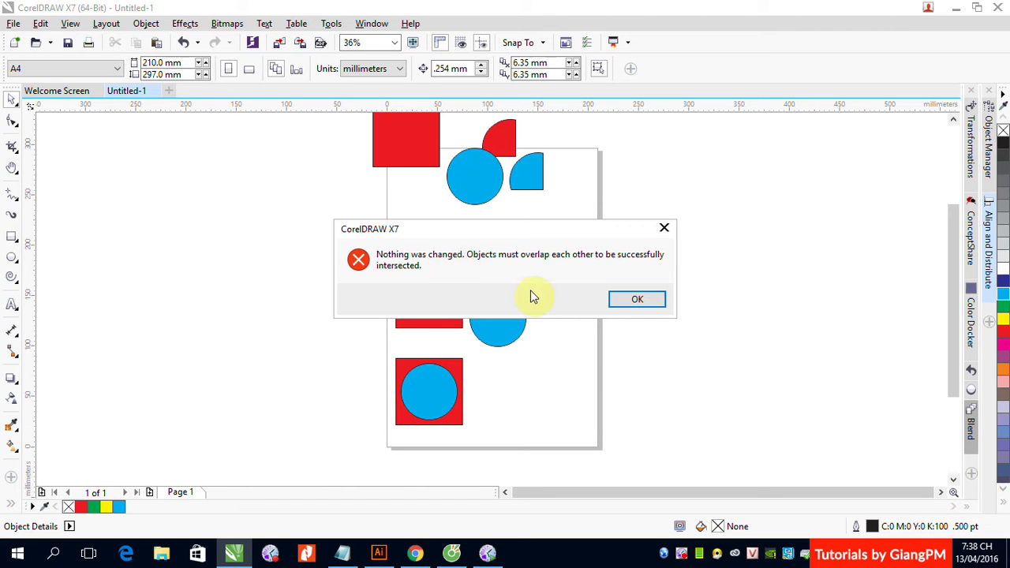
{"action": "left_click", "coordinate": [634, 300]}
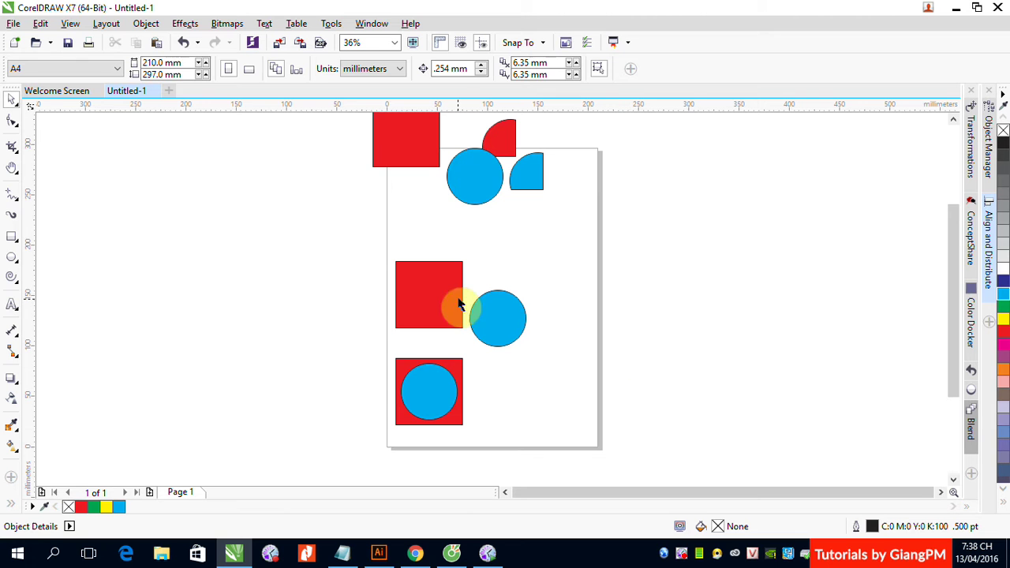
{"action": "left_click_drag", "start_coordinate": [368, 244], "coordinate": [569, 358]}
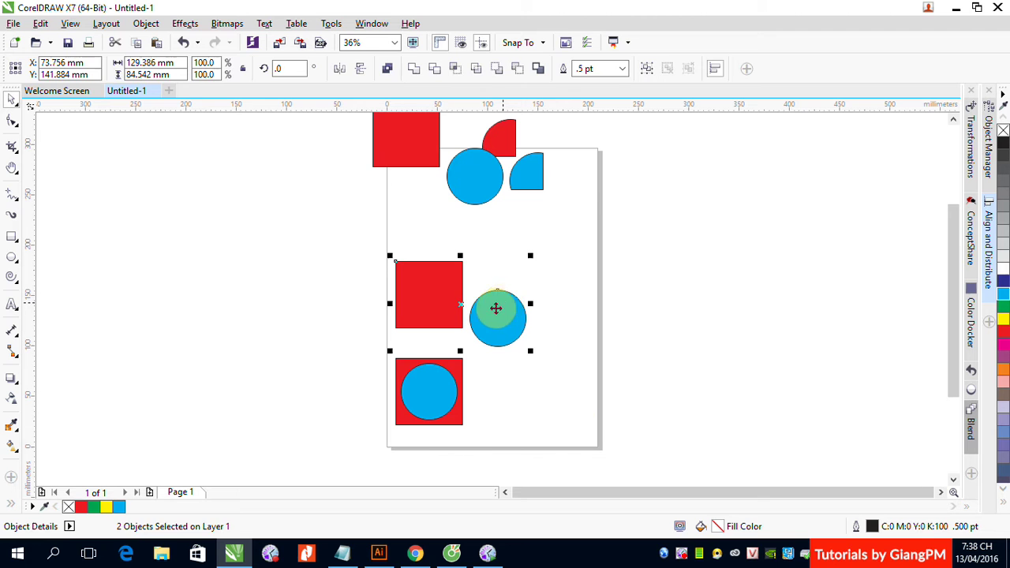
{"action": "left_click", "coordinate": [568, 403]}
- Intersect the bottom square with its nested circle, and move the red intersection circle and the blue circle away from the square
{"action": "left_click_drag", "start_coordinate": [359, 345], "coordinate": [477, 433]}
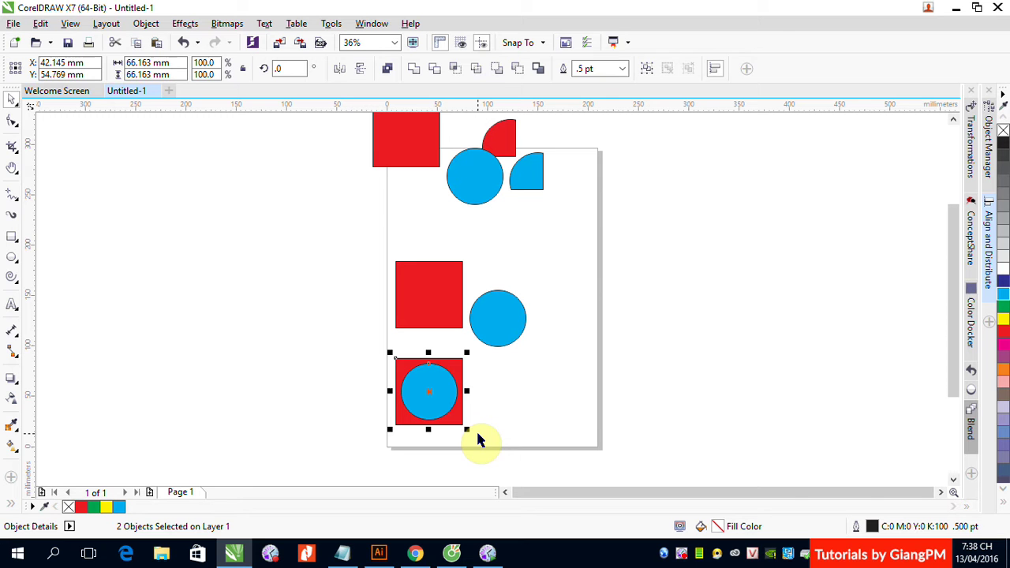
{"action": "left_click", "coordinate": [456, 69]}
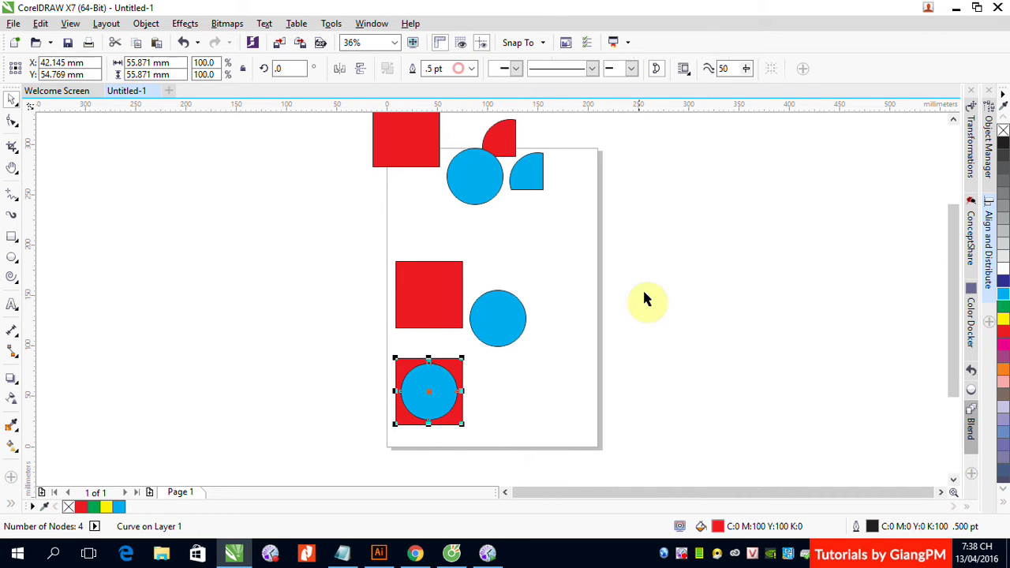
{"action": "left_click_drag", "start_coordinate": [407, 408], "coordinate": [646, 382]}
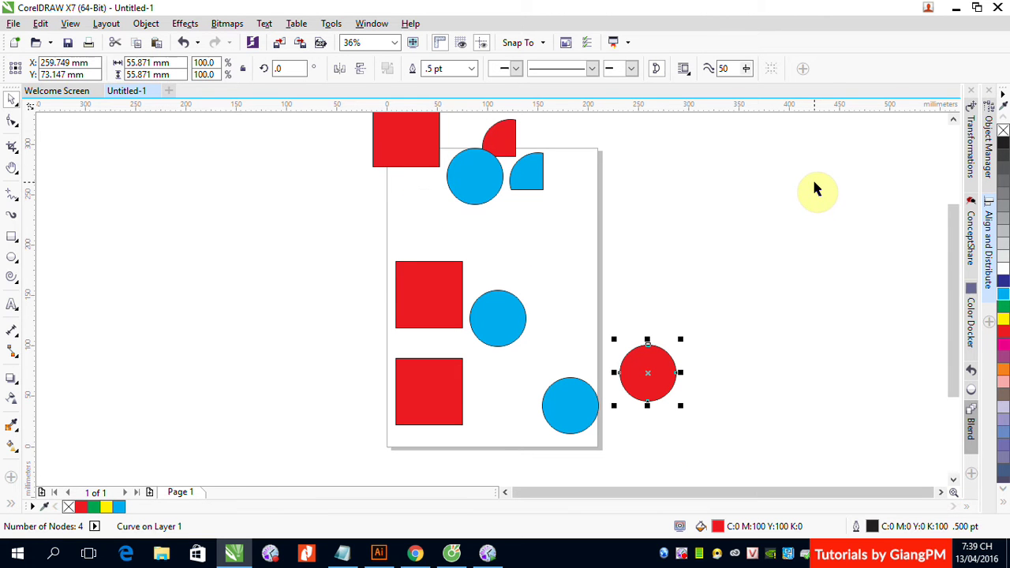
{"action": "key", "text": "F10"}
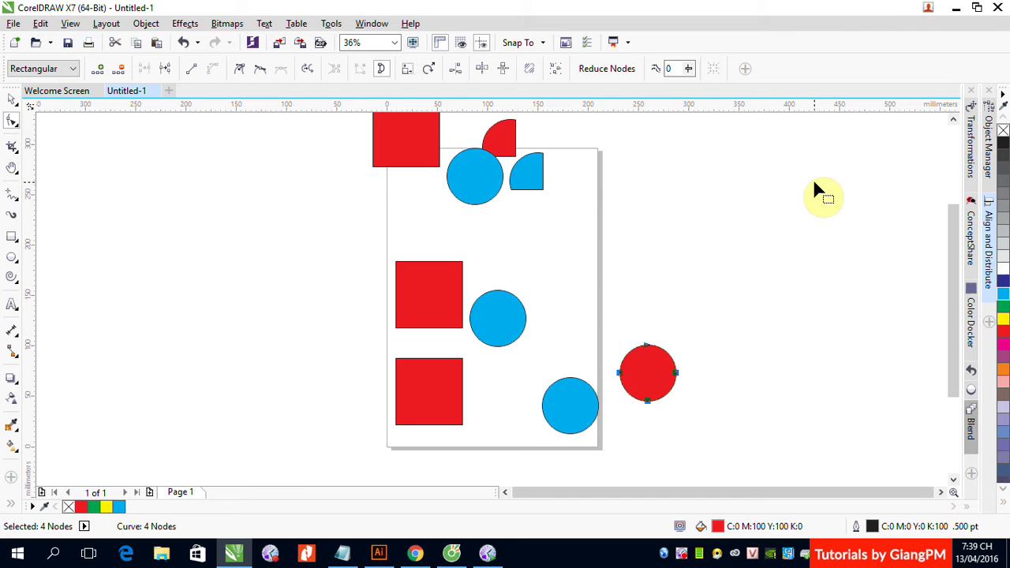
{"action": "left_click", "coordinate": [12, 98]}
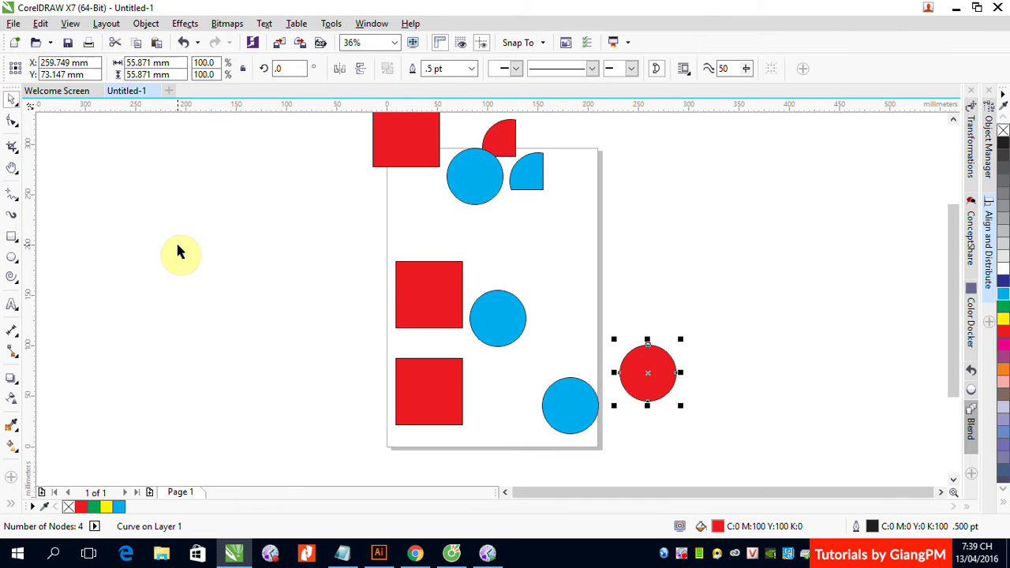
{"action": "key", "text": "F10"}
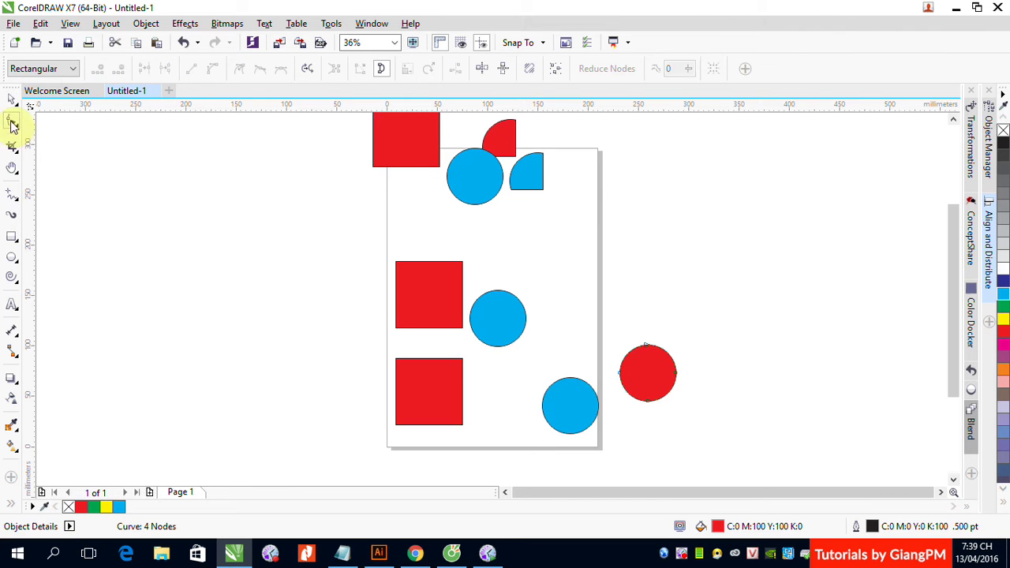
{"action": "left_click", "coordinate": [12, 98]}
- Clear all shapes off the page and restore the original three square-and-circle pairs
{"action": "left_click", "coordinate": [109, 193]}
{"action": "key", "text": "ctrl+a"}
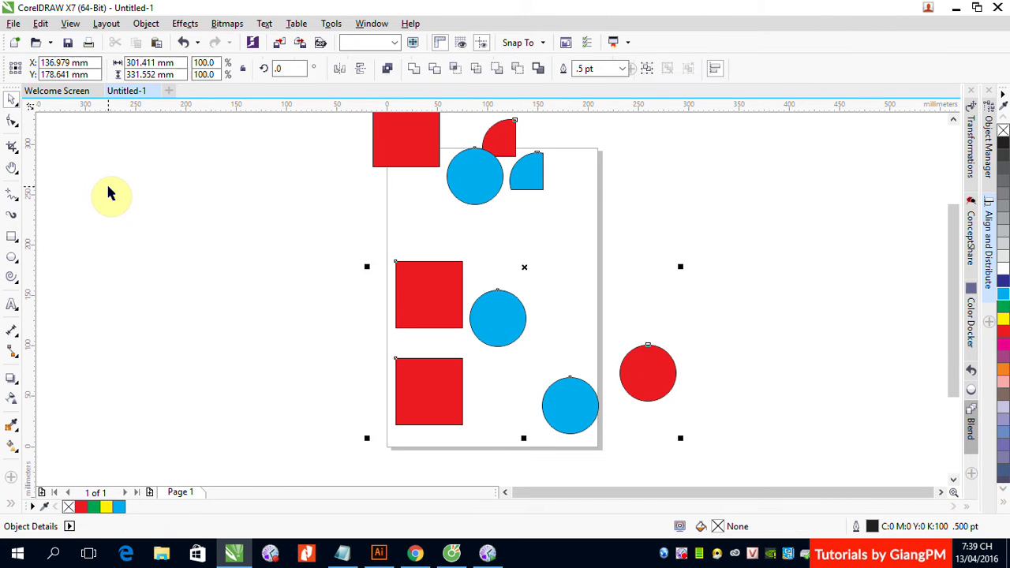
{"action": "key", "text": "Delete"}
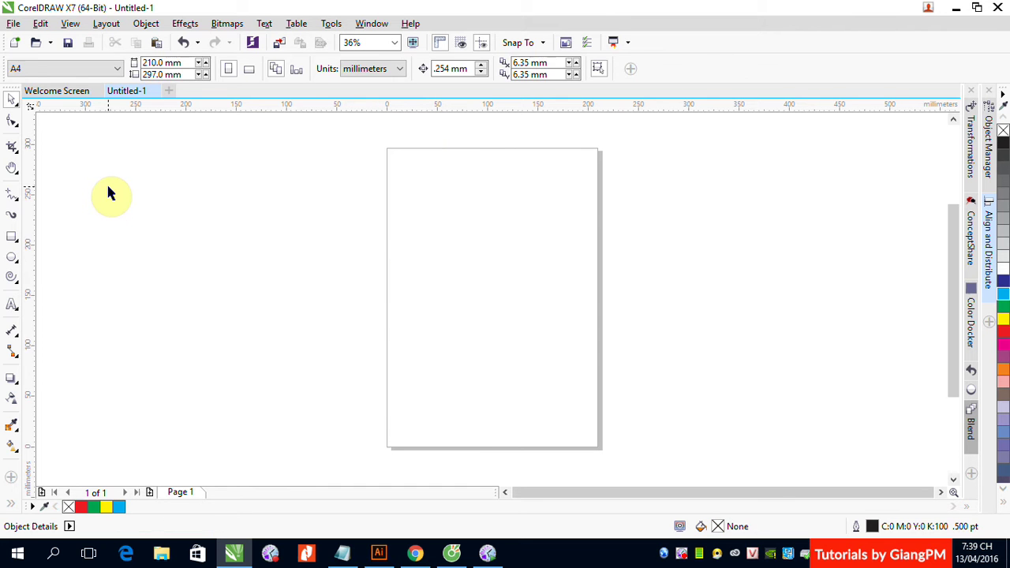
{"action": "key", "text": "ctrl+z"}
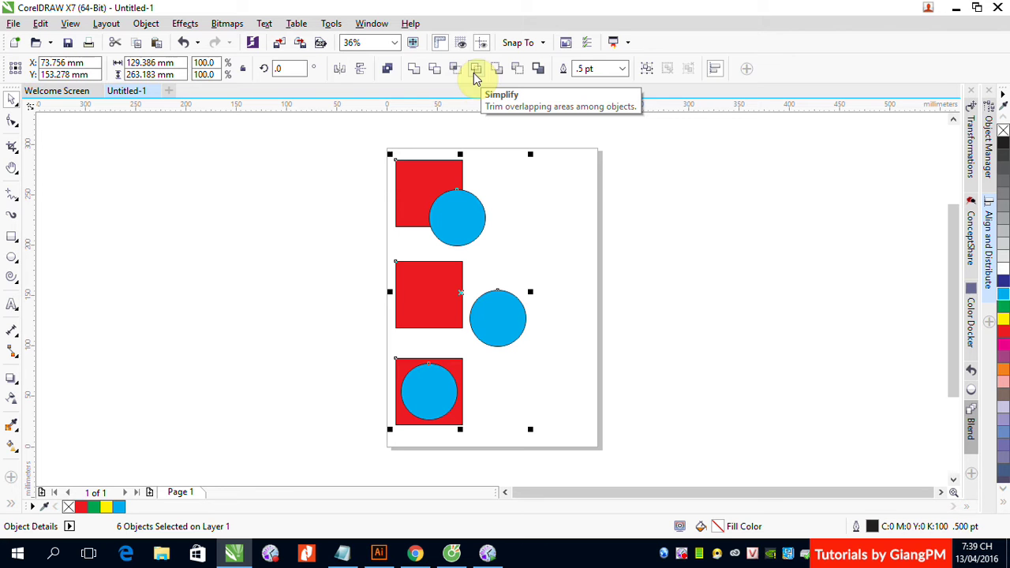
{"action": "left_click", "coordinate": [677, 243]}
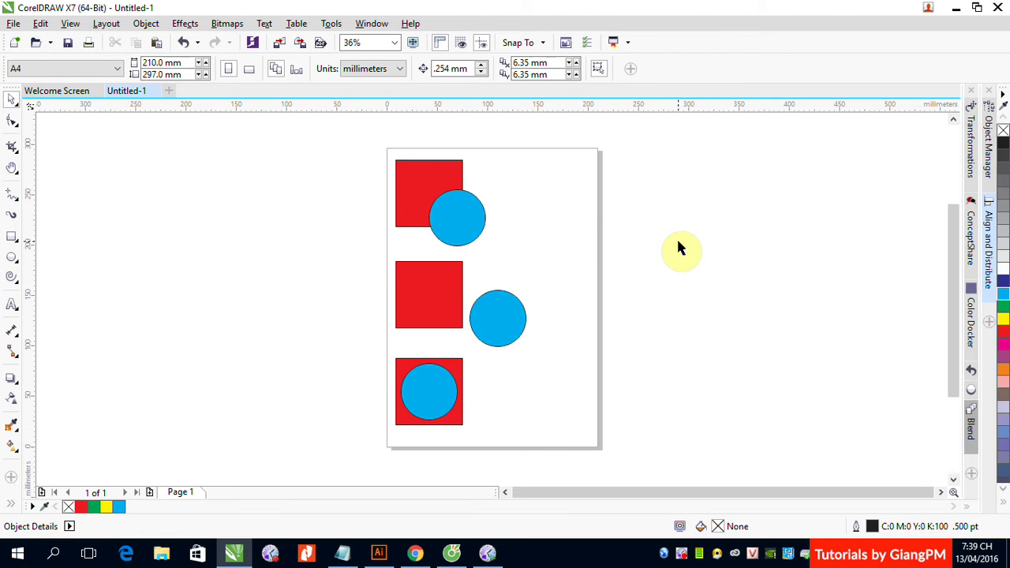
- Draw a three-sided polygon about 30.6 by 26.5 mm over the top square and circle, and fill it yellow
{"action": "left_click", "coordinate": [11, 259]}
{"action": "left_click", "coordinate": [13, 279]}
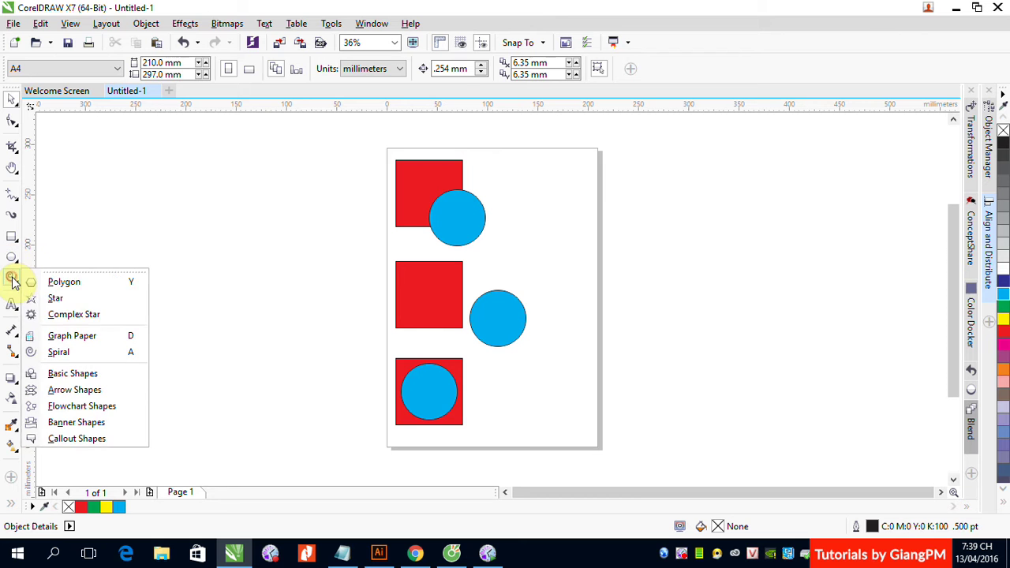
{"action": "left_click", "coordinate": [59, 282]}
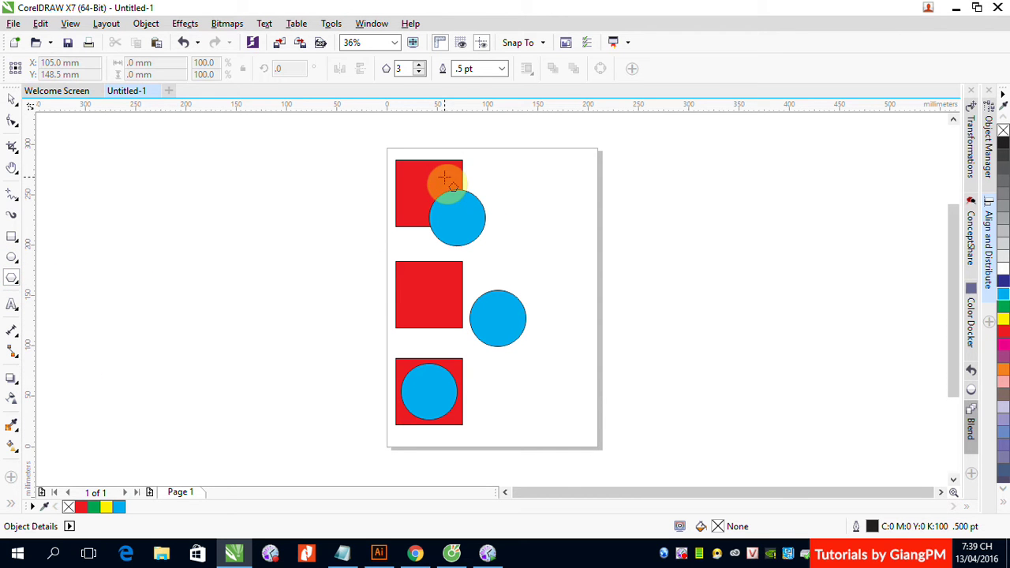
{"action": "left_click_drag", "start_coordinate": [445, 180], "coordinate": [480, 211]}
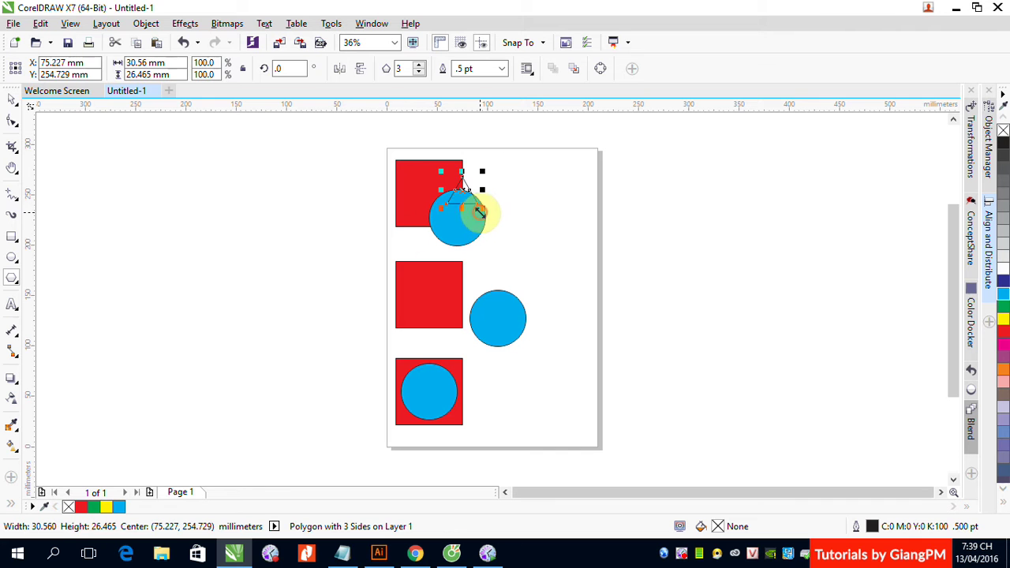
{"action": "left_click", "coordinate": [1002, 319]}
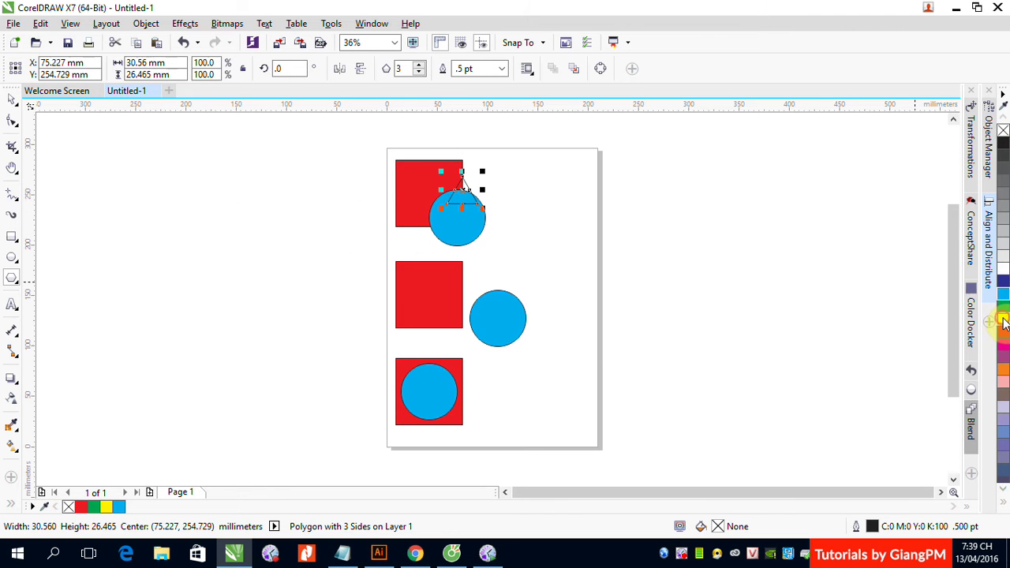
{"action": "left_click", "coordinate": [12, 99]}
{"action": "left_click", "coordinate": [742, 239]}
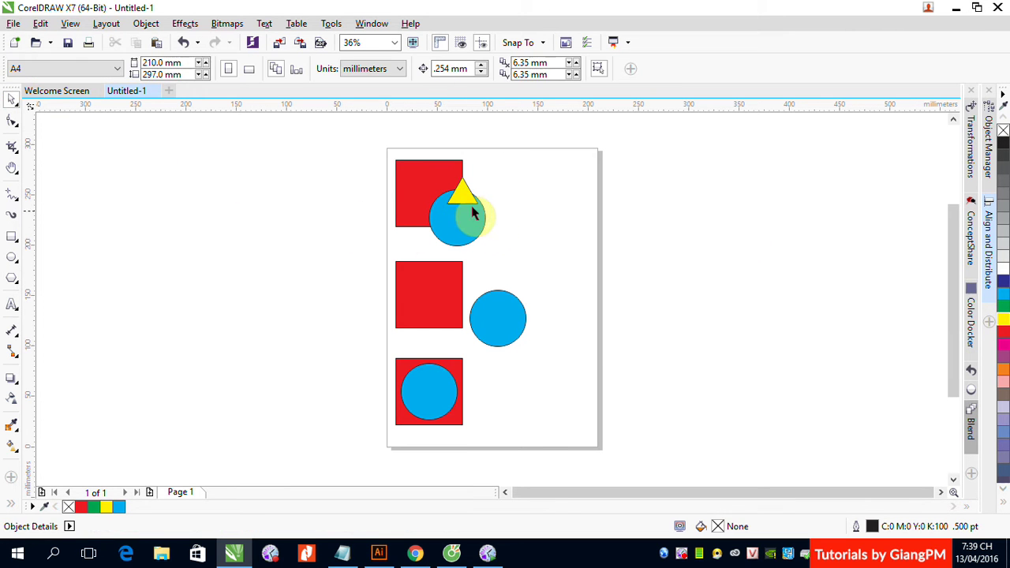
- Place one copy of the yellow triangle inside the bottom circle and another beside the middle circle
{"action": "left_click", "coordinate": [464, 196]}
{"action": "left_click_drag", "start_coordinate": [462, 198], "coordinate": [429, 397]}
{"action": "left_click", "coordinate": [530, 406]}
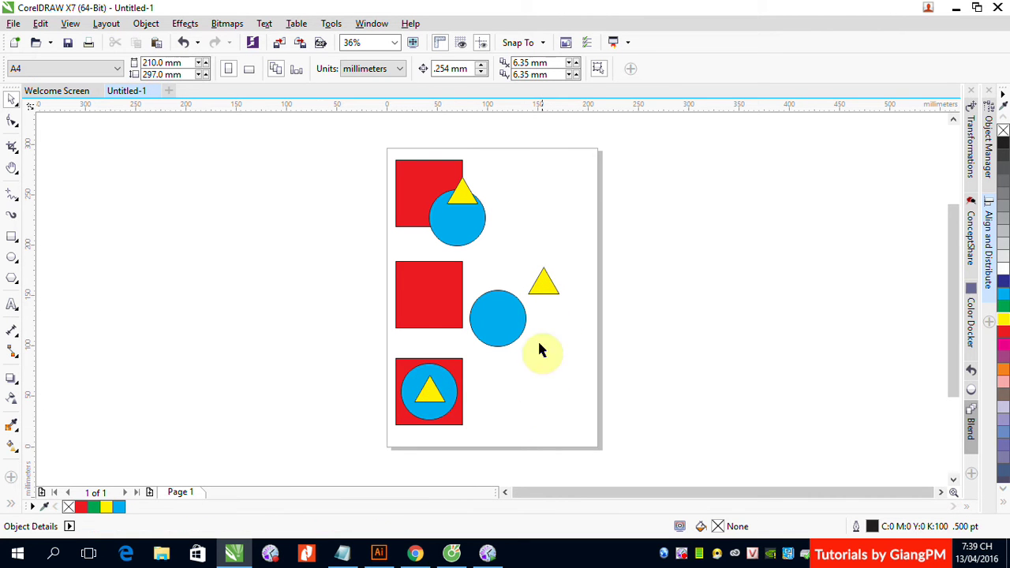
- Simplify the top square, circle and triangle, and move the triangle and the cut circle away from the square
{"action": "left_click_drag", "start_coordinate": [372, 136], "coordinate": [511, 250]}
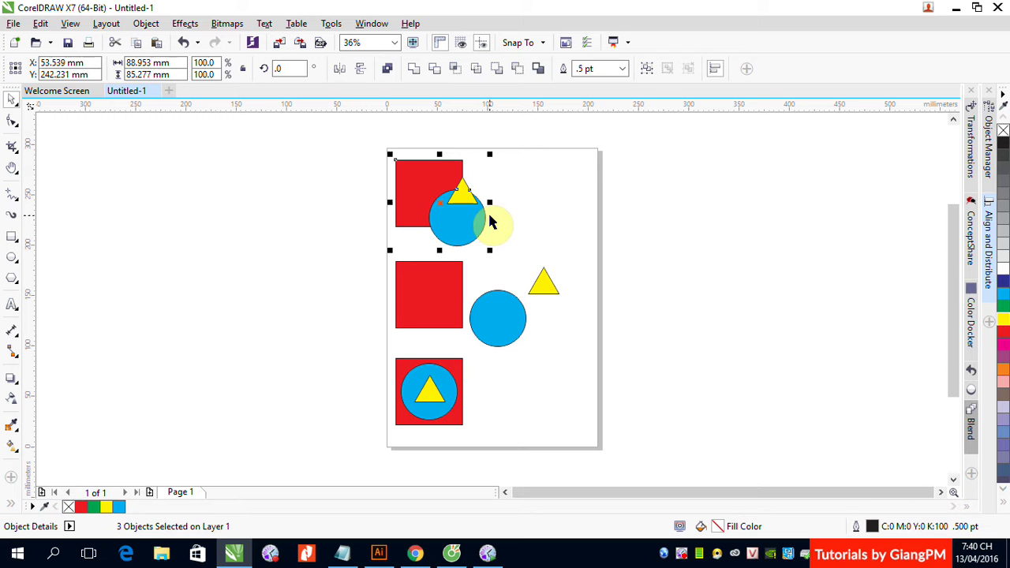
{"action": "left_click", "coordinate": [480, 71]}
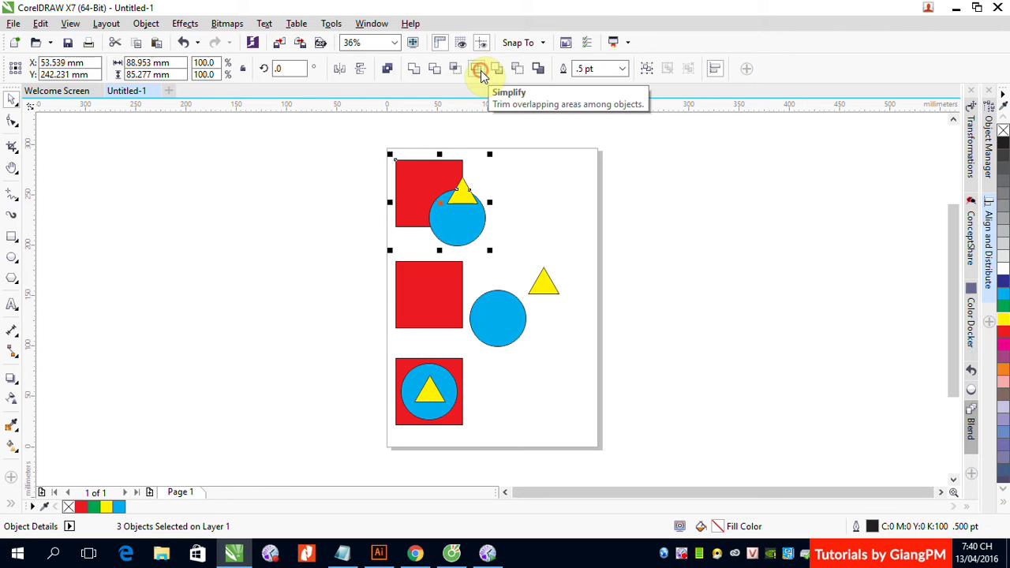
{"action": "left_click", "coordinate": [522, 166]}
{"action": "left_click_drag", "start_coordinate": [463, 199], "coordinate": [514, 177]}
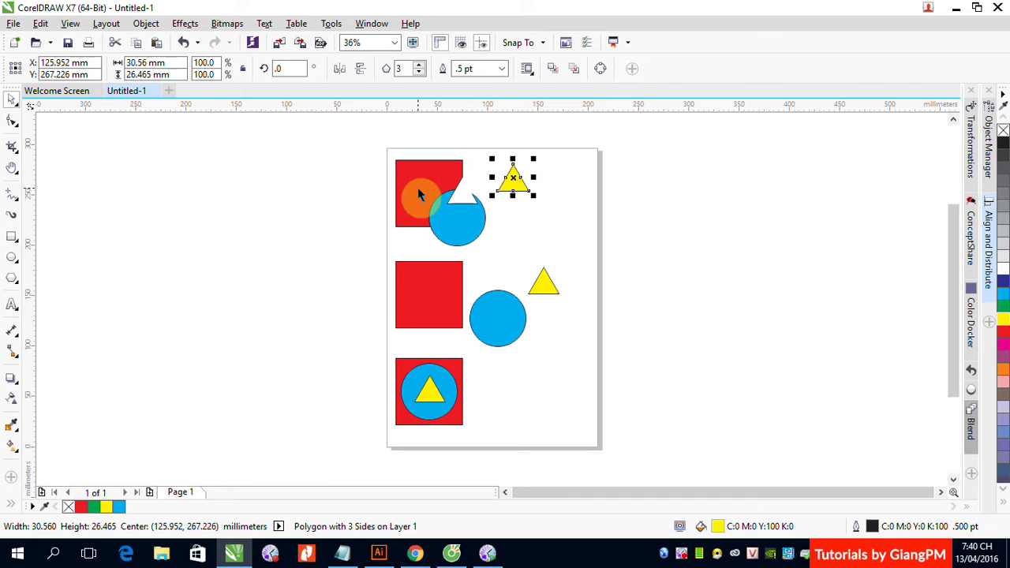
{"action": "left_click", "coordinate": [477, 227]}
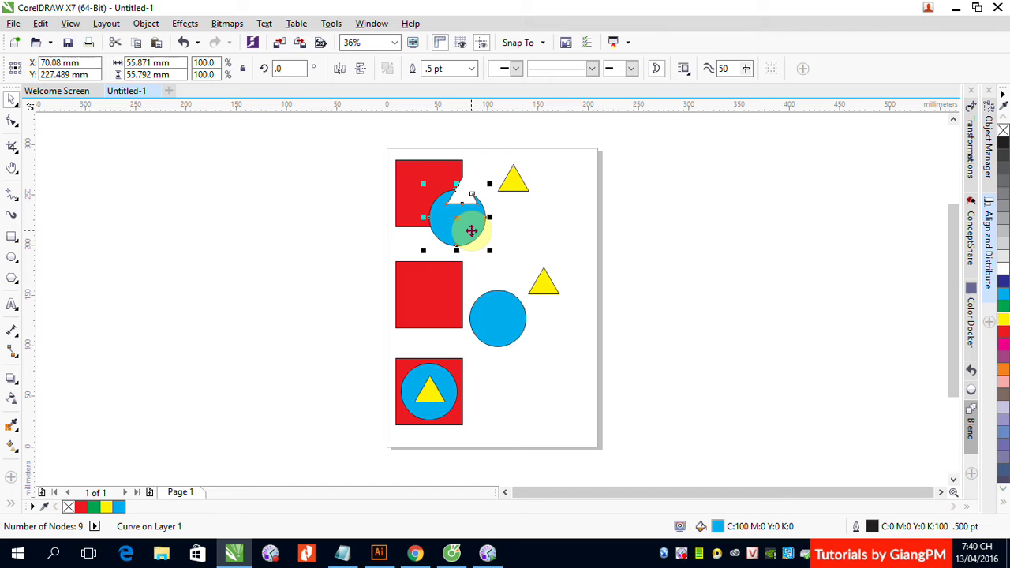
{"action": "left_click_drag", "start_coordinate": [471, 230], "coordinate": [532, 247]}
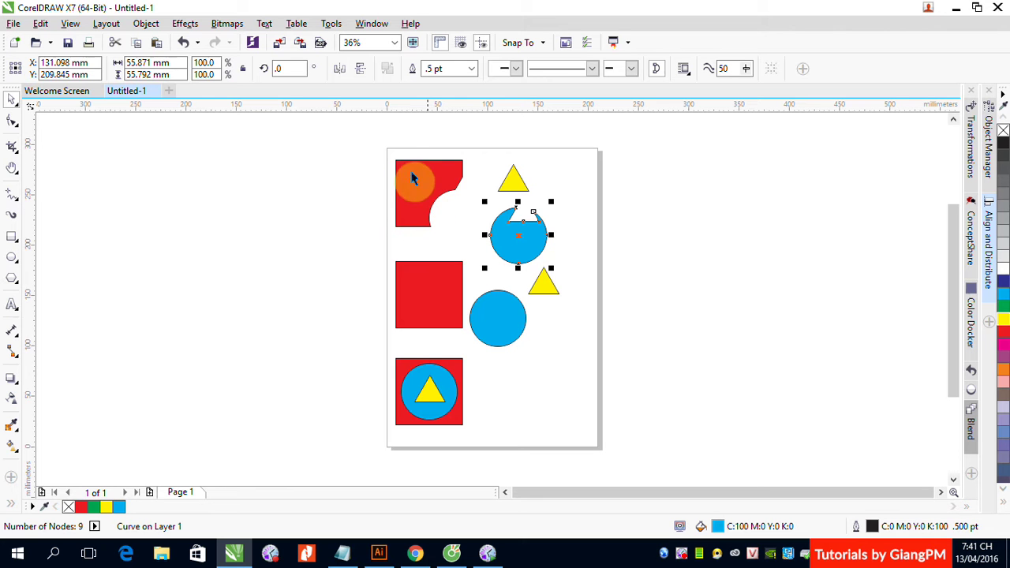
- Delete the top group's pieces, and apply Simplify to the separate middle square, circle and triangle
{"action": "left_click_drag", "start_coordinate": [381, 140], "coordinate": [562, 249]}
{"action": "key", "text": "Delete"}
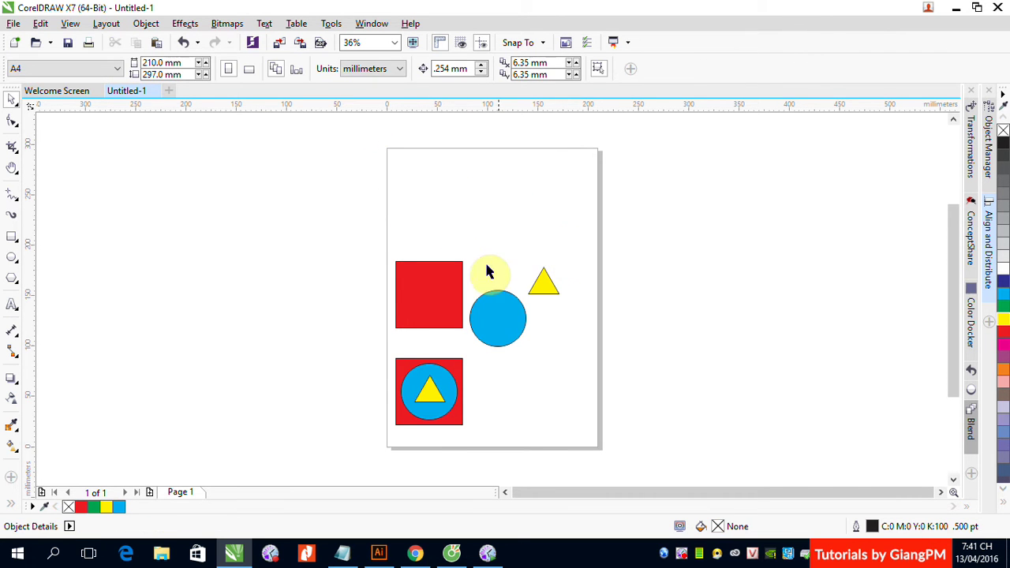
{"action": "left_click_drag", "start_coordinate": [386, 235], "coordinate": [576, 358]}
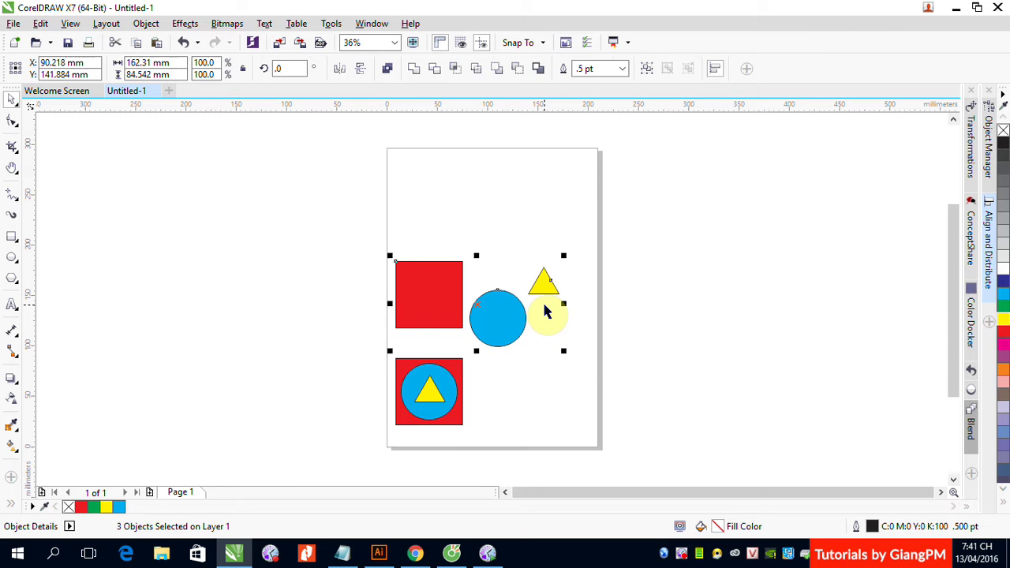
{"action": "left_click_drag", "start_coordinate": [500, 315], "coordinate": [500, 315]}
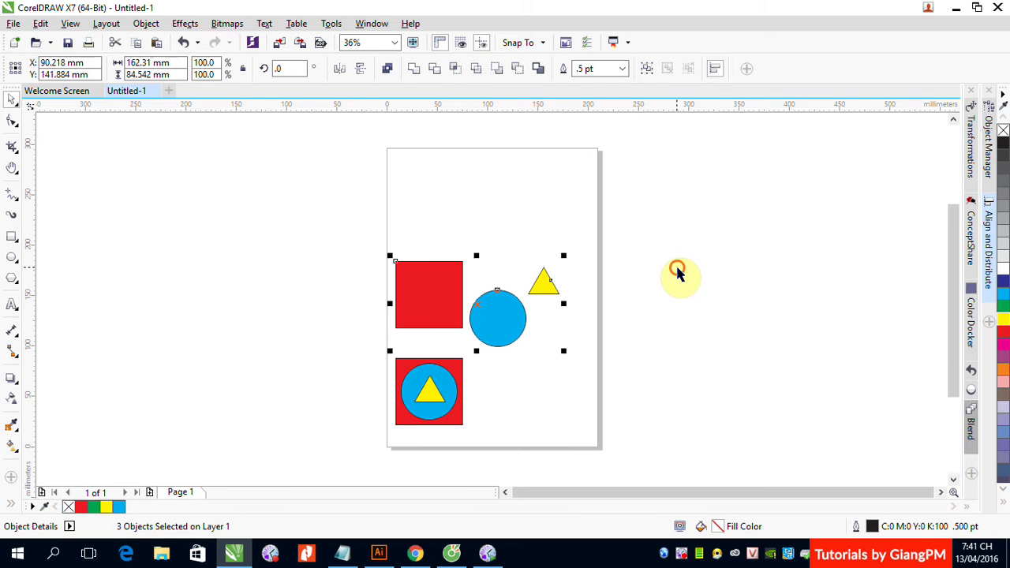
{"action": "left_click", "coordinate": [695, 304]}
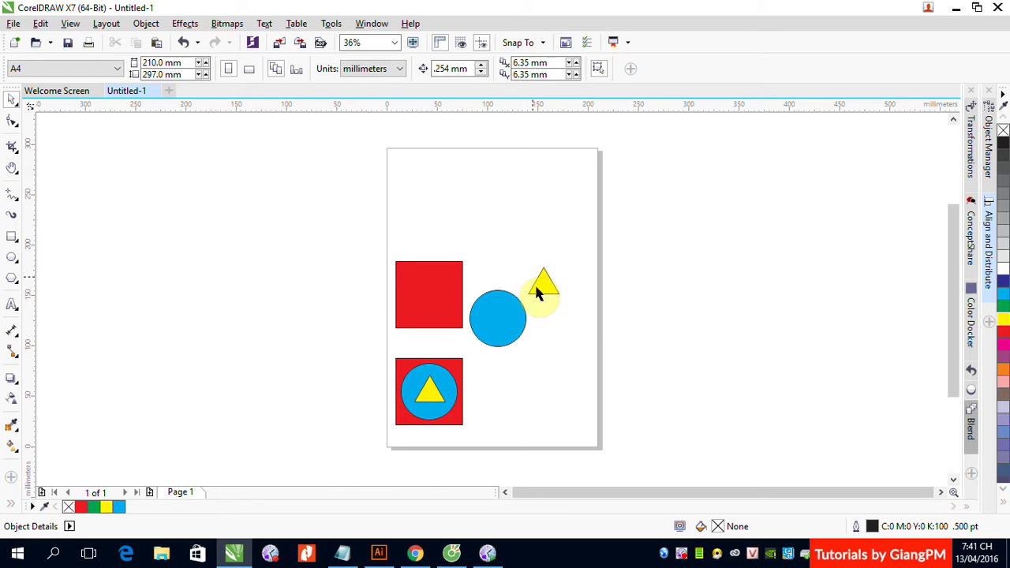
{"action": "left_click", "coordinate": [500, 318]}
- Simplify the nested bottom square, circle and triangle, and move the triangle and the blue circle out of the square
{"action": "left_click_drag", "start_coordinate": [383, 354], "coordinate": [479, 437]}
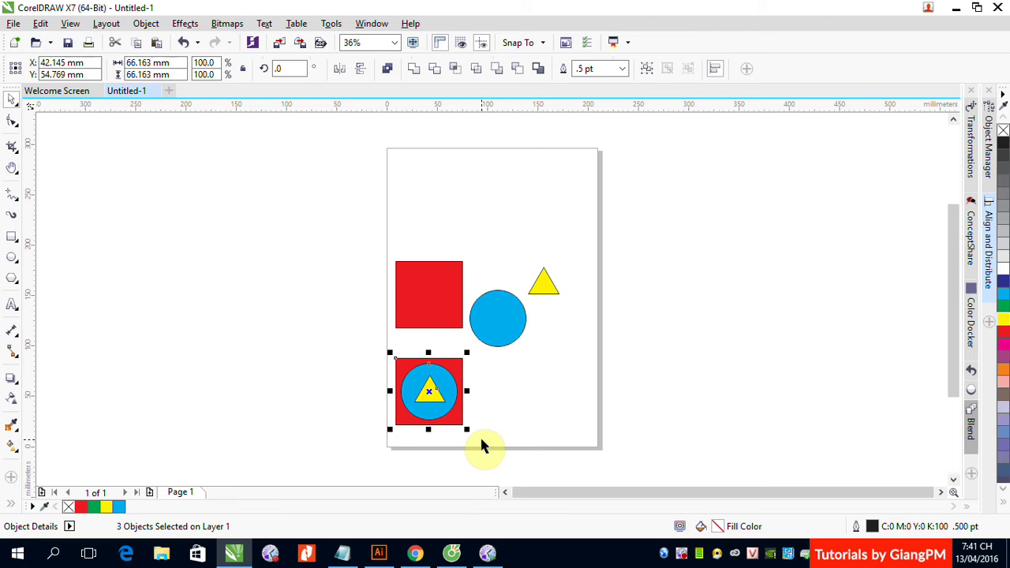
{"action": "left_click", "coordinate": [478, 68]}
{"action": "left_click", "coordinate": [620, 285]}
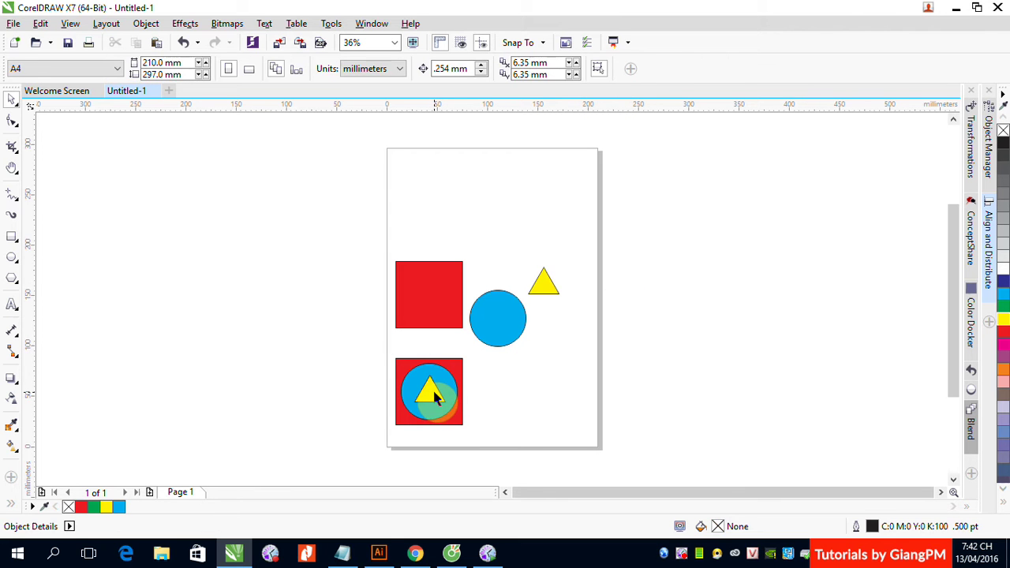
{"action": "left_click", "coordinate": [434, 395]}
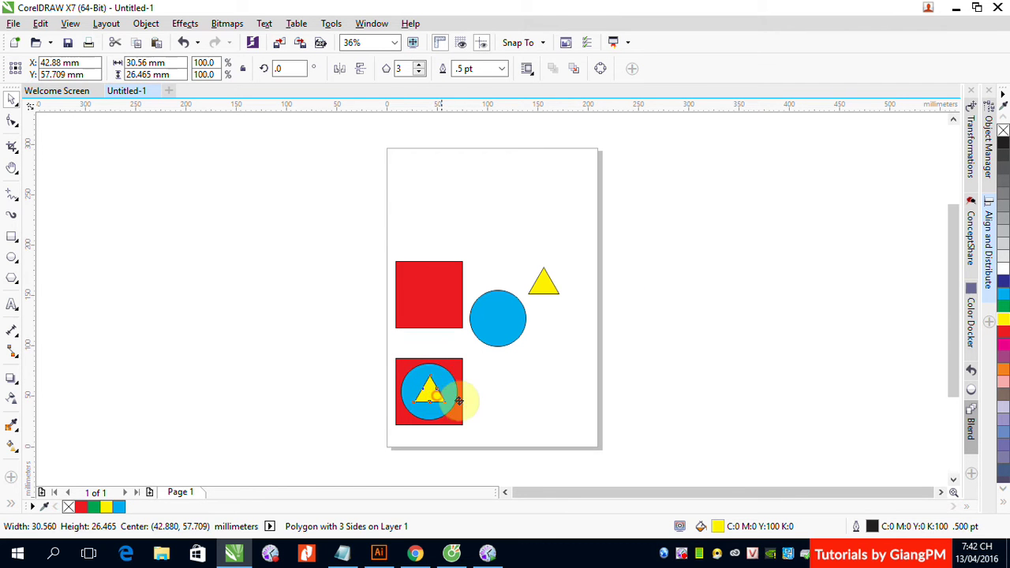
{"action": "left_click_drag", "start_coordinate": [437, 396], "coordinate": [502, 408]}
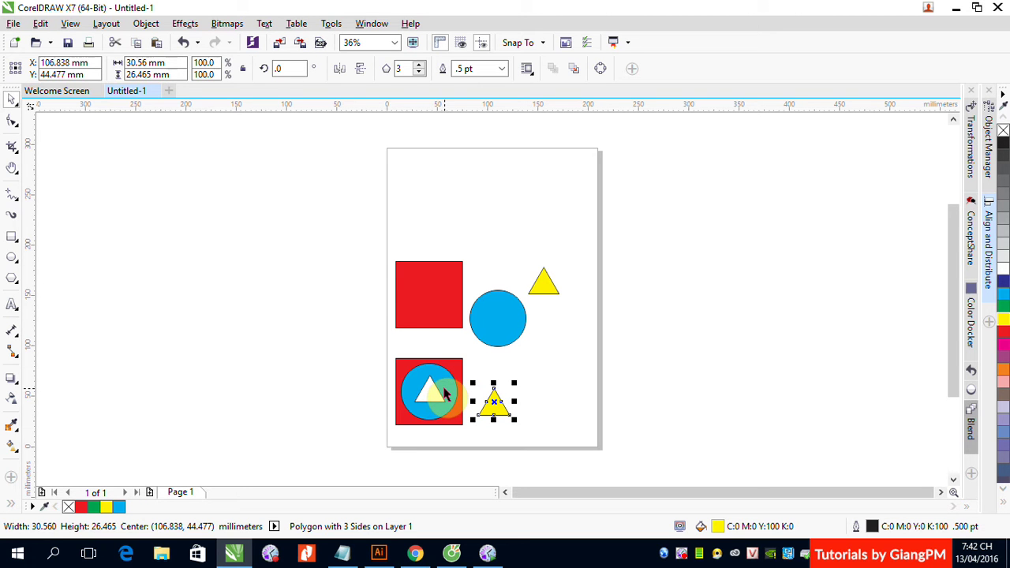
{"action": "left_click_drag", "start_coordinate": [444, 394], "coordinate": [379, 424]}
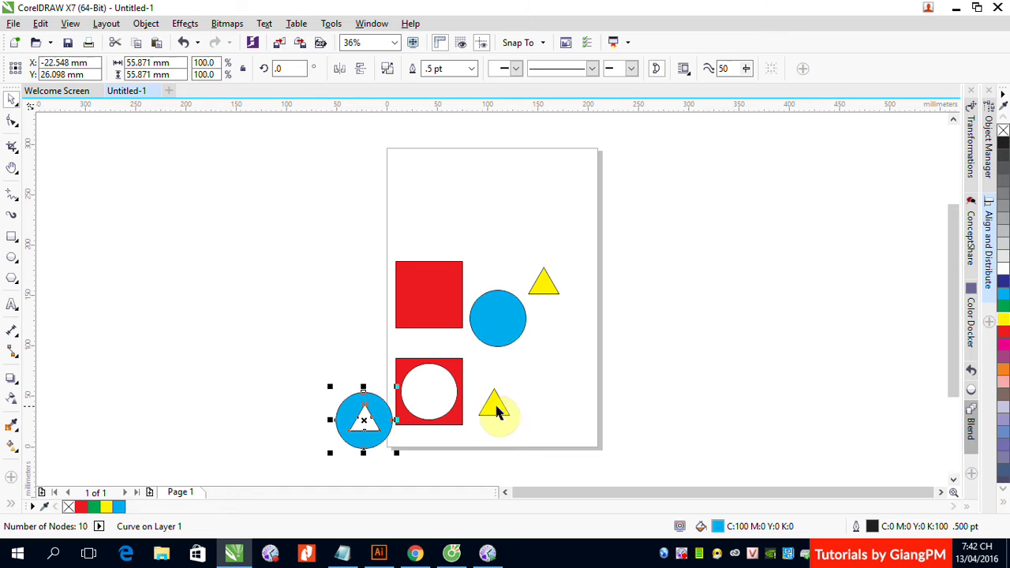
- Delete all remaining simplified shapes and bring back the three square-and-circle pairs without triangles
{"action": "left_click_drag", "start_coordinate": [265, 187], "coordinate": [631, 462]}
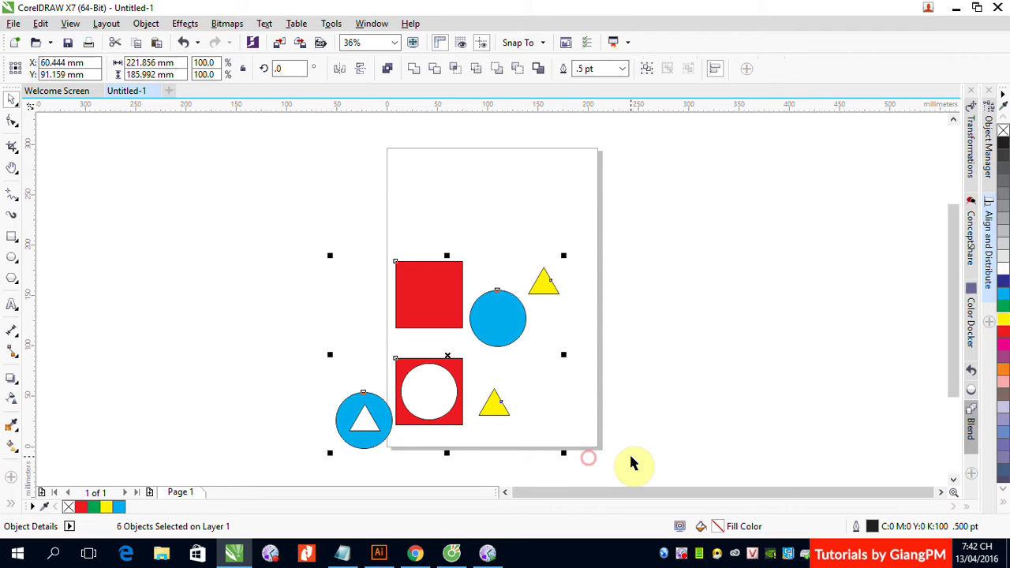
{"action": "key", "text": "Delete"}
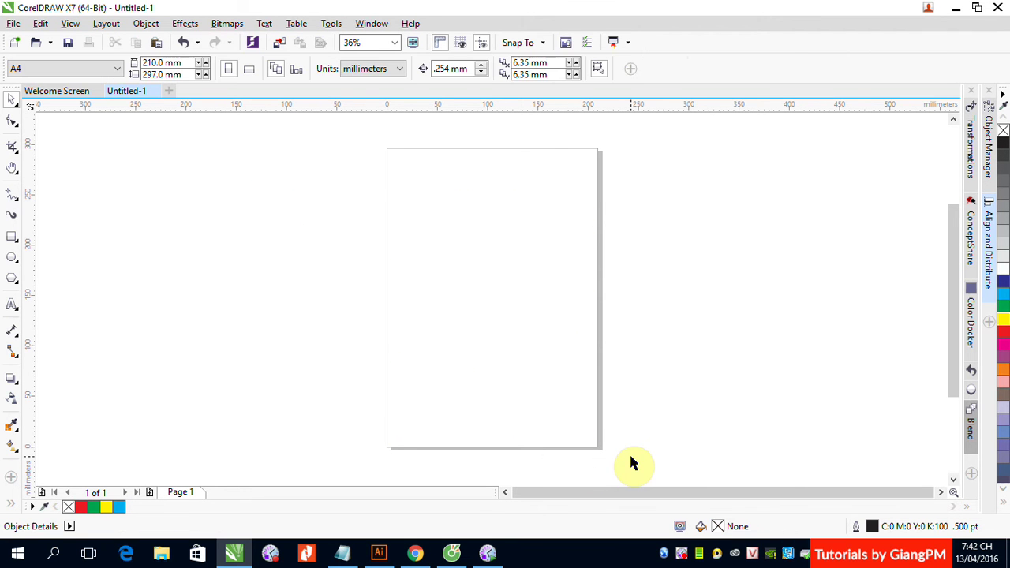
{"action": "key", "text": "ctrl+z"}
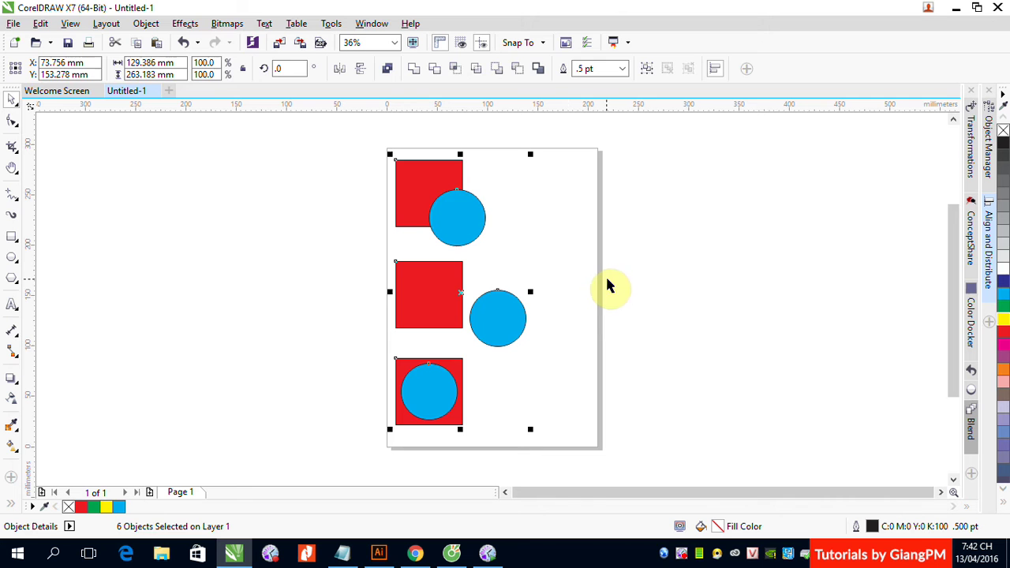
- Apply Front minus back to the top overlapping square and circle, and undo the subtraction
{"action": "left_click", "coordinate": [351, 135]}
{"action": "left_click_drag", "start_coordinate": [351, 135], "coordinate": [505, 251]}
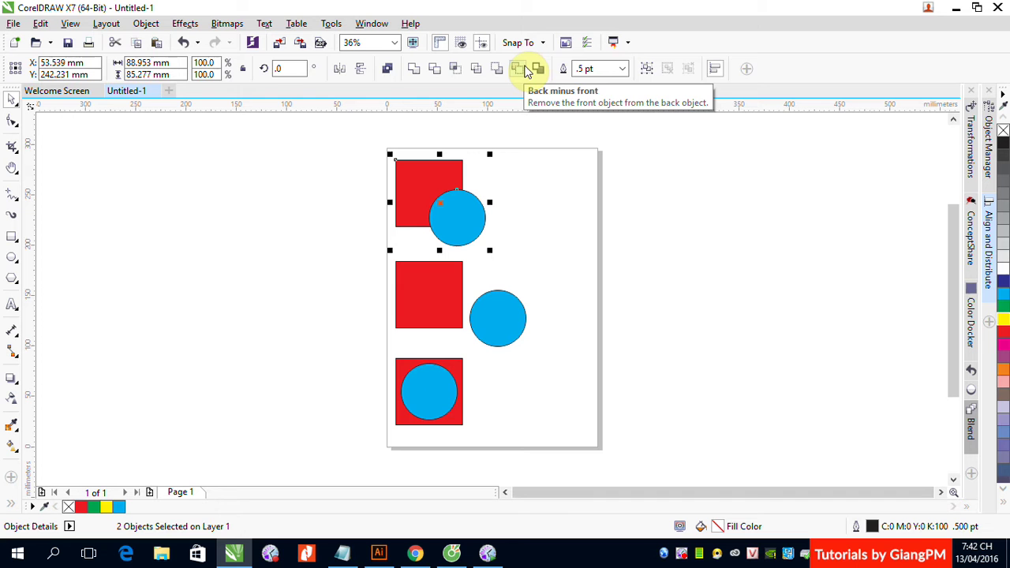
{"action": "left_click_drag", "start_coordinate": [374, 140], "coordinate": [520, 252]}
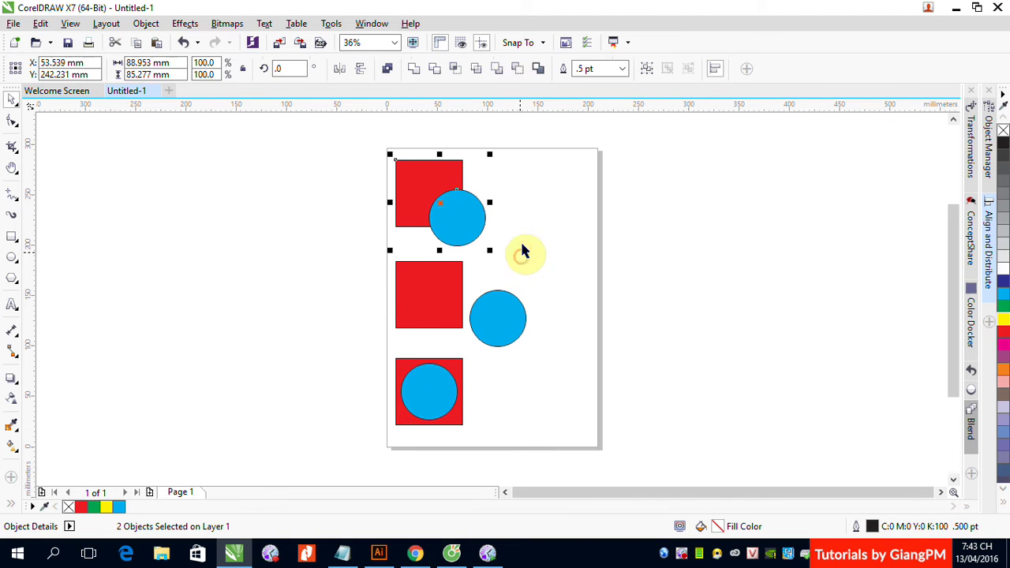
{"action": "left_click", "coordinate": [502, 73]}
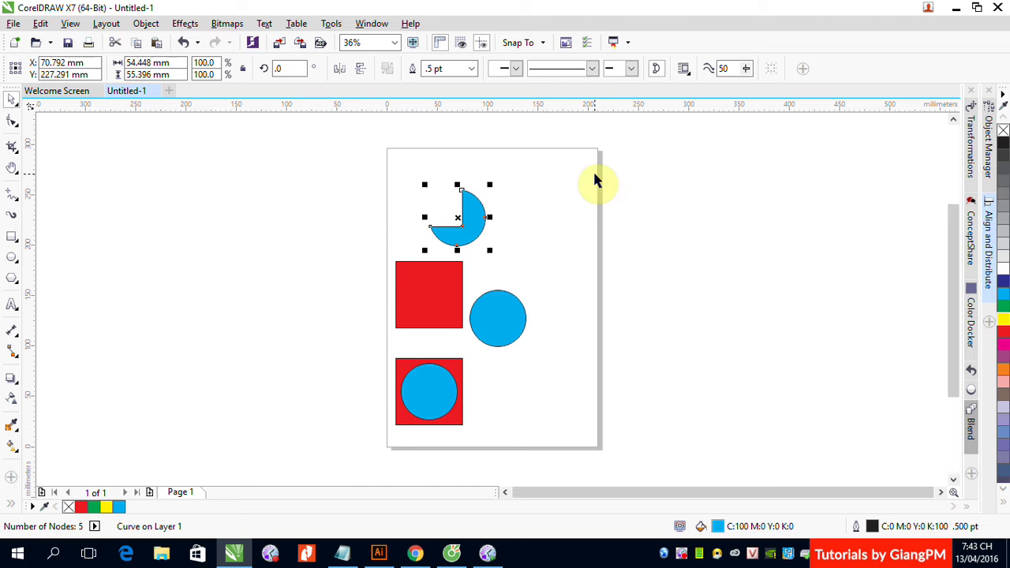
{"action": "key", "text": "ctrl+z"}
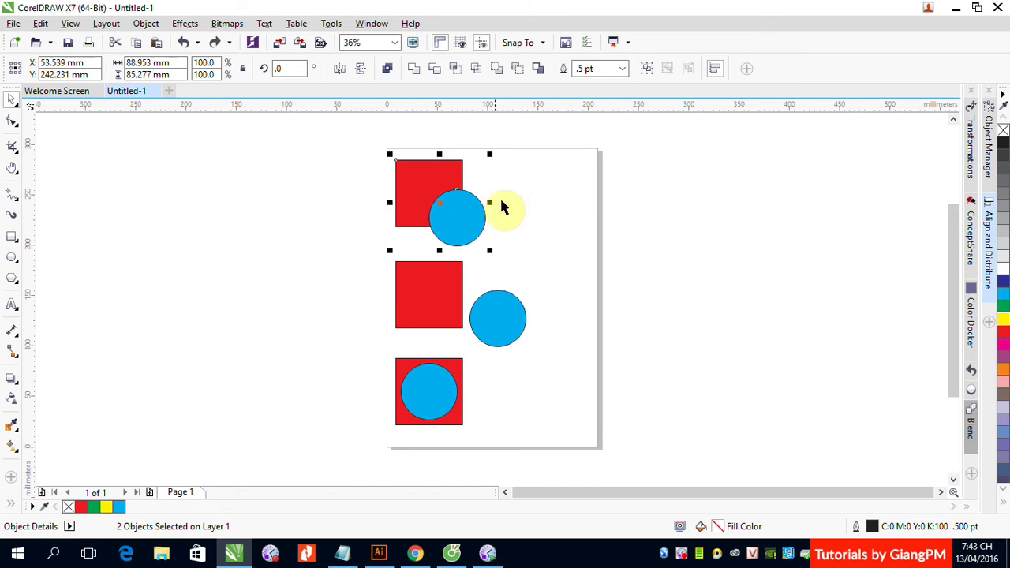
- Repeat Front minus back on the reselected top pair, and undo it again
{"action": "left_click", "coordinate": [550, 195]}
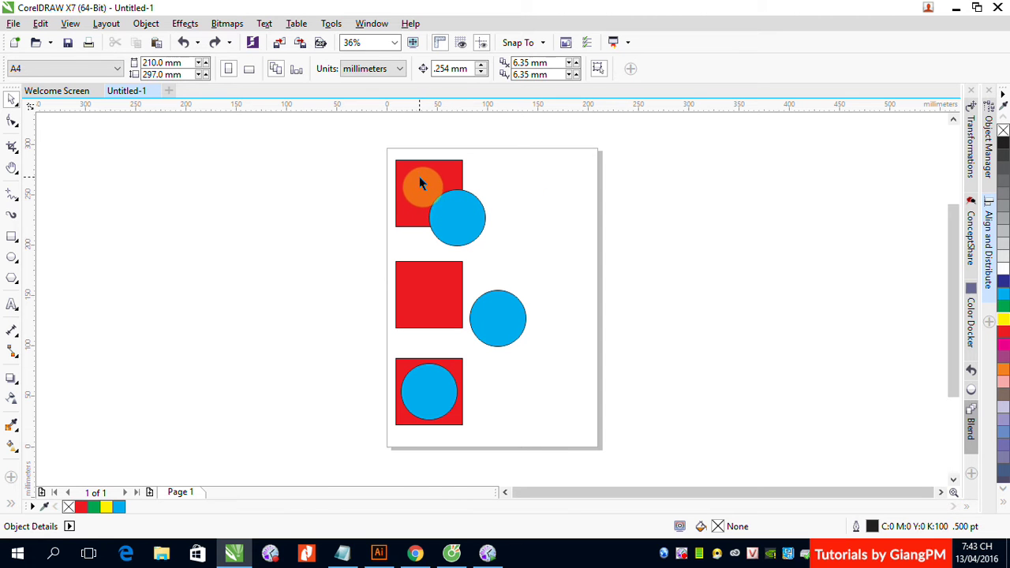
{"action": "left_click_drag", "start_coordinate": [383, 149], "coordinate": [511, 248]}
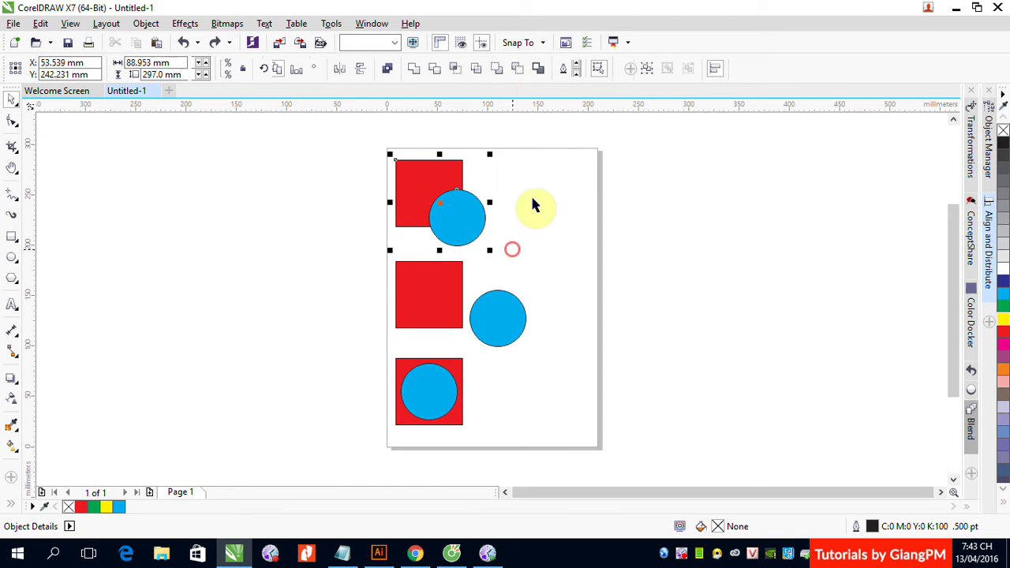
{"action": "left_click", "coordinate": [497, 71]}
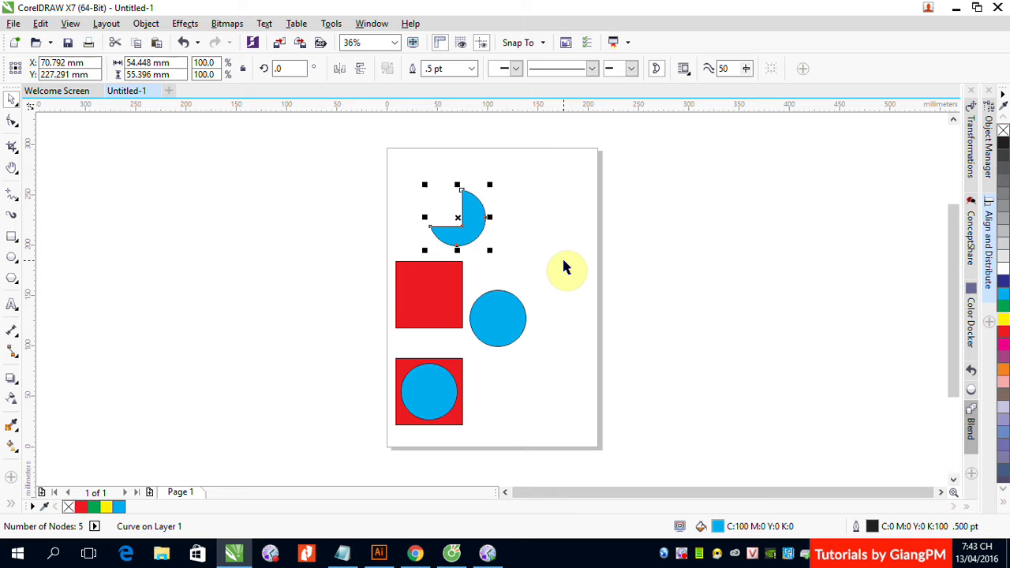
{"action": "key", "text": "ctrl+z"}
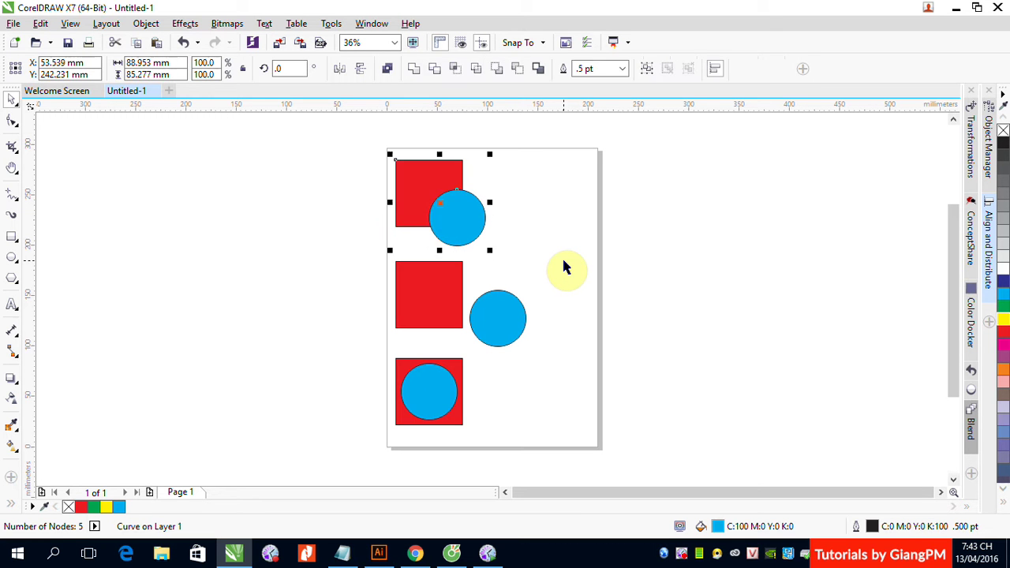
- Select the top square before its overlapping circle, apply Front minus back, and undo the subtraction
{"action": "left_click", "coordinate": [563, 267]}
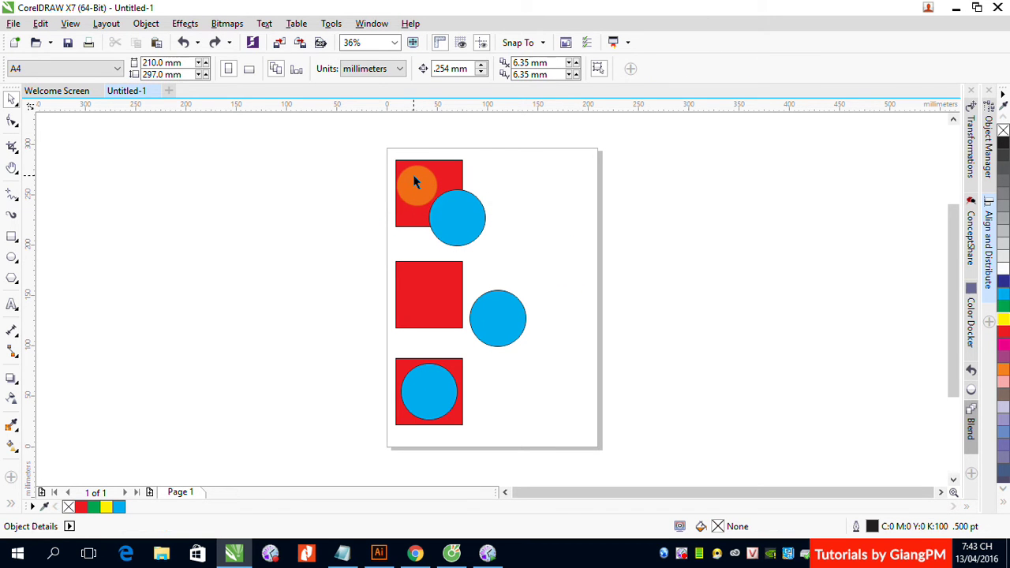
{"action": "left_click", "coordinate": [416, 182]}
{"action": "left_click", "coordinate": [475, 216], "text": "shift"}
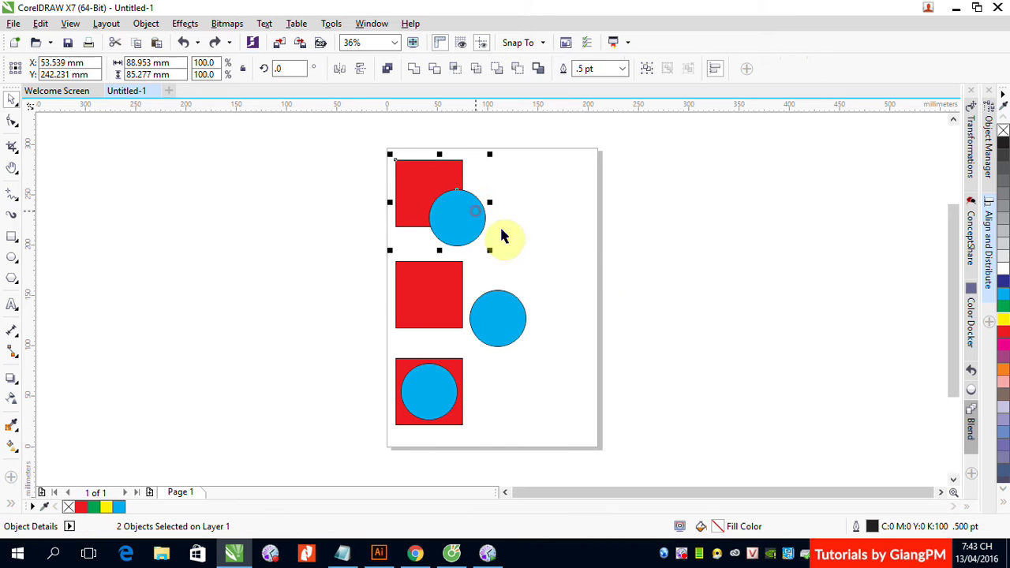
{"action": "left_click", "coordinate": [497, 71]}
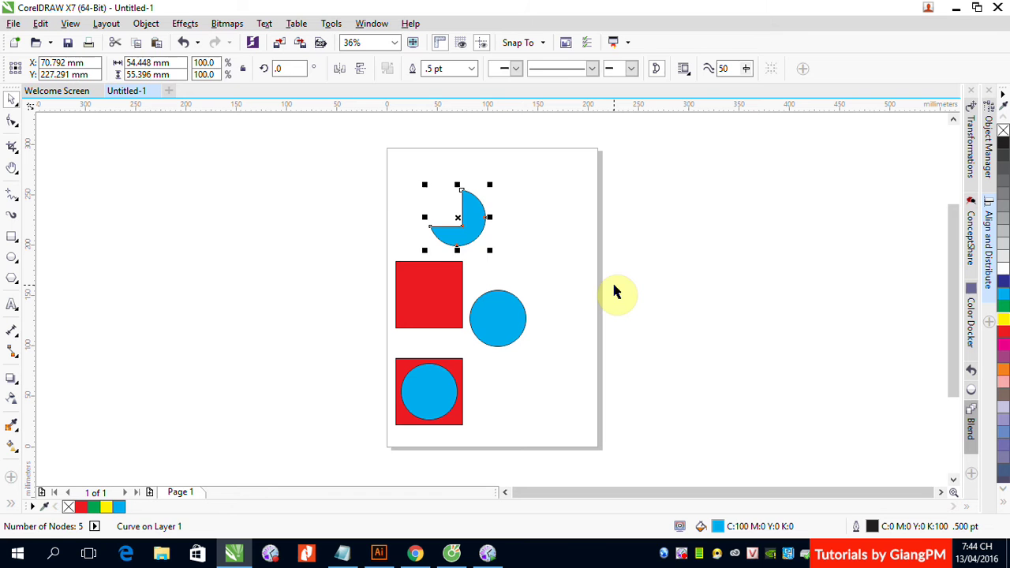
{"action": "key", "text": "ctrl+z"}
- Select the top circle before its overlapping square, apply Front minus back, and undo the subtraction
{"action": "left_click", "coordinate": [586, 248]}
{"action": "left_click", "coordinate": [476, 231]}
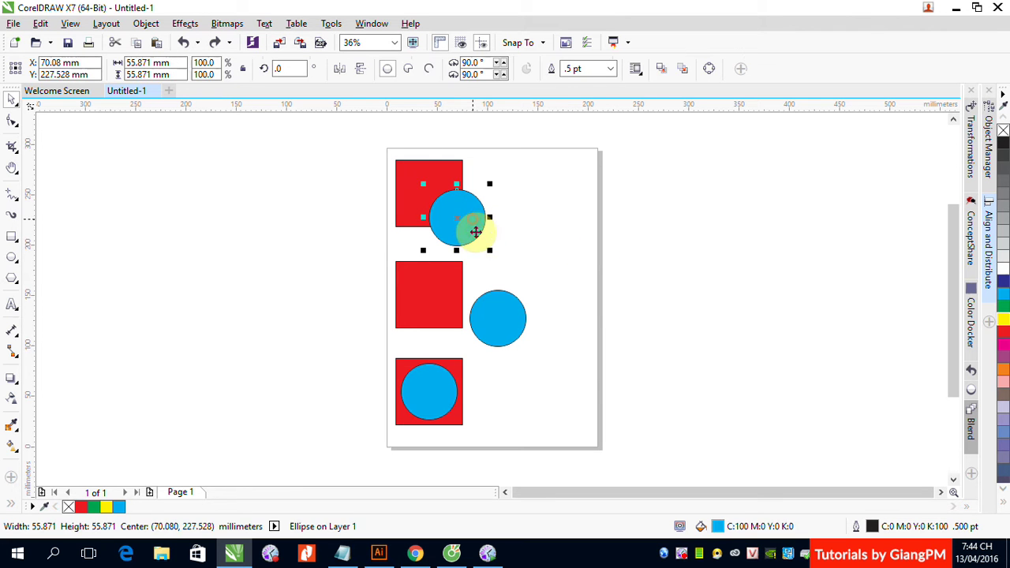
{"action": "left_click", "coordinate": [412, 181], "text": "shift"}
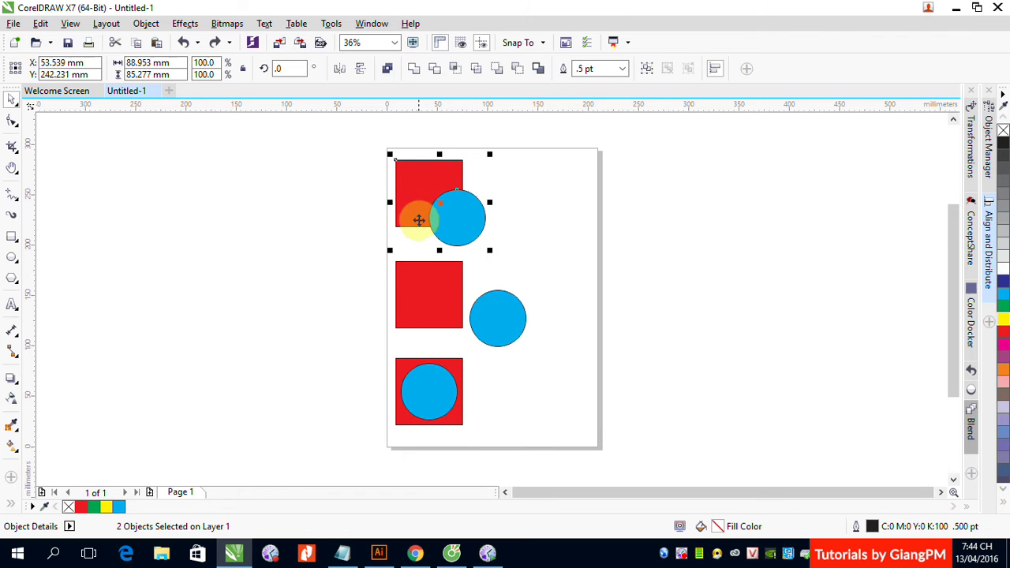
{"action": "left_click", "coordinate": [497, 70]}
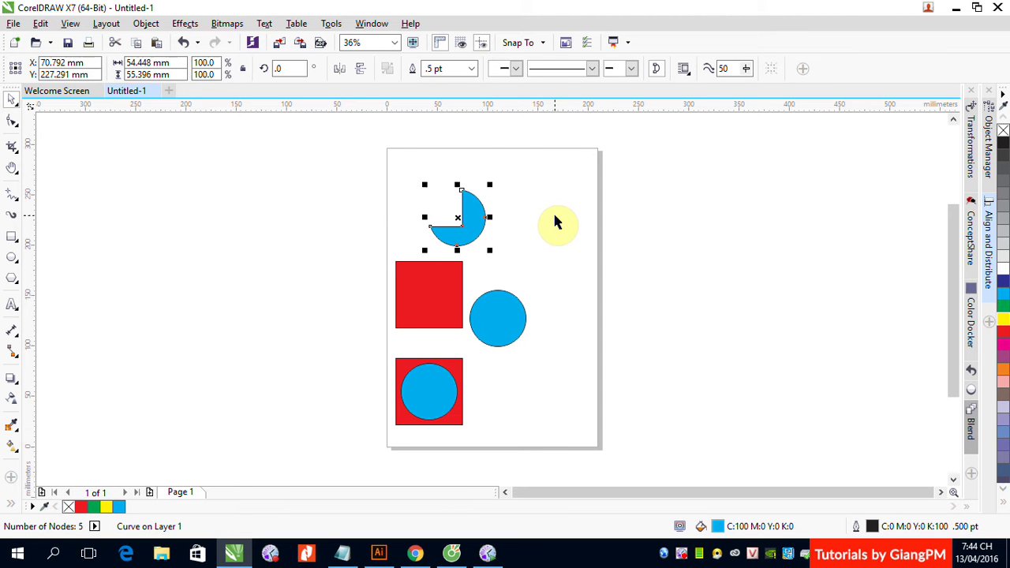
{"action": "key", "text": "ctrl+z"}
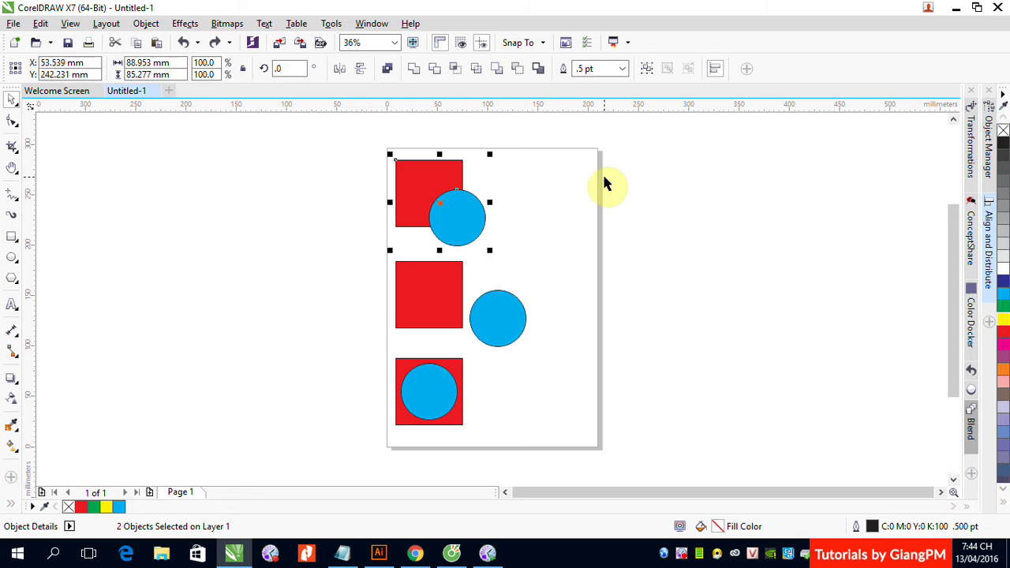
- Apply Front minus back to the separate square and circle in the middle of the page
{"action": "left_click", "coordinate": [541, 270]}
{"action": "left_click_drag", "start_coordinate": [365, 251], "coordinate": [543, 352]}
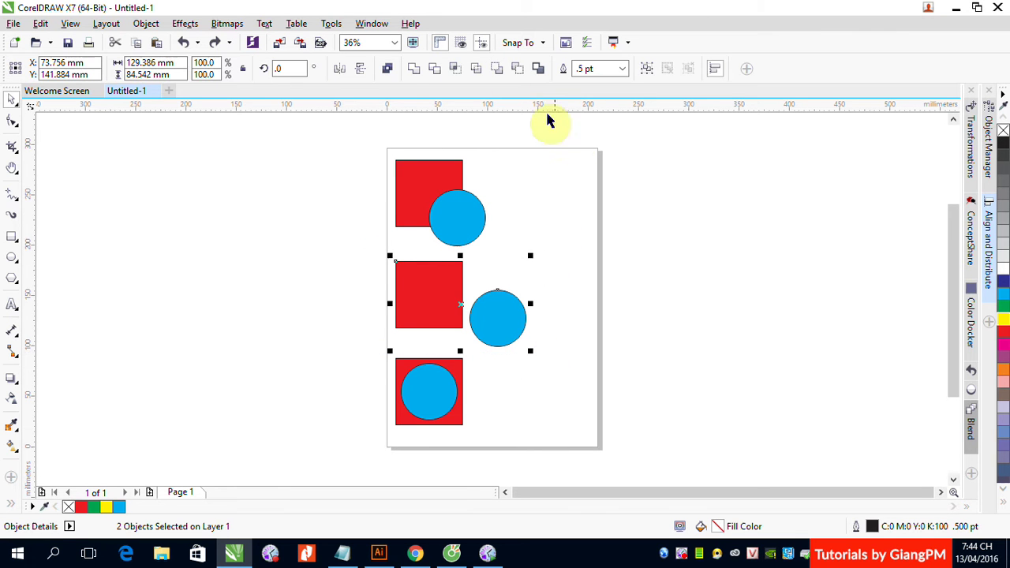
{"action": "left_click", "coordinate": [496, 69]}
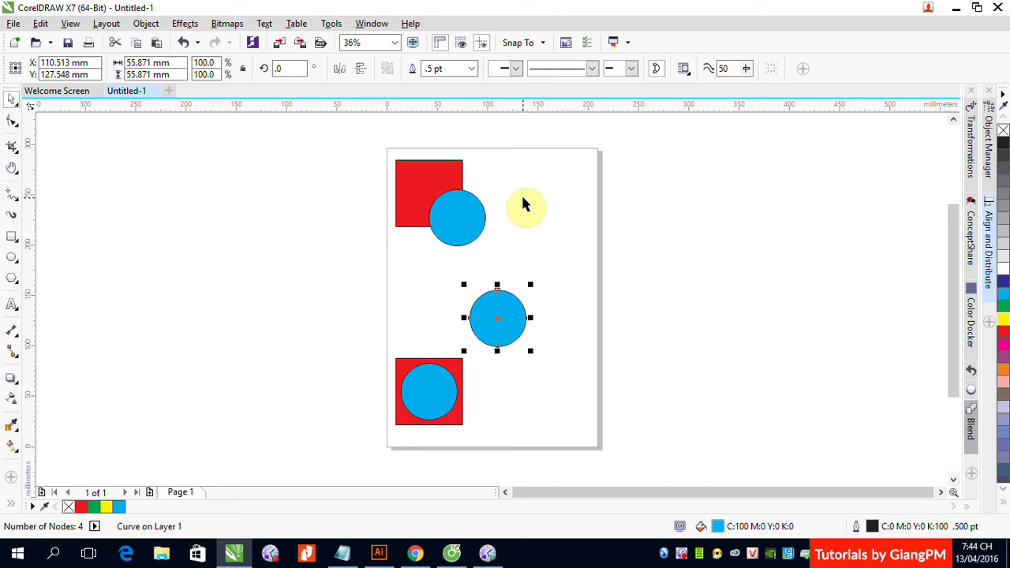
- Try to apply Front minus back to the nested bottom square and circle
{"action": "left_click", "coordinate": [560, 404]}
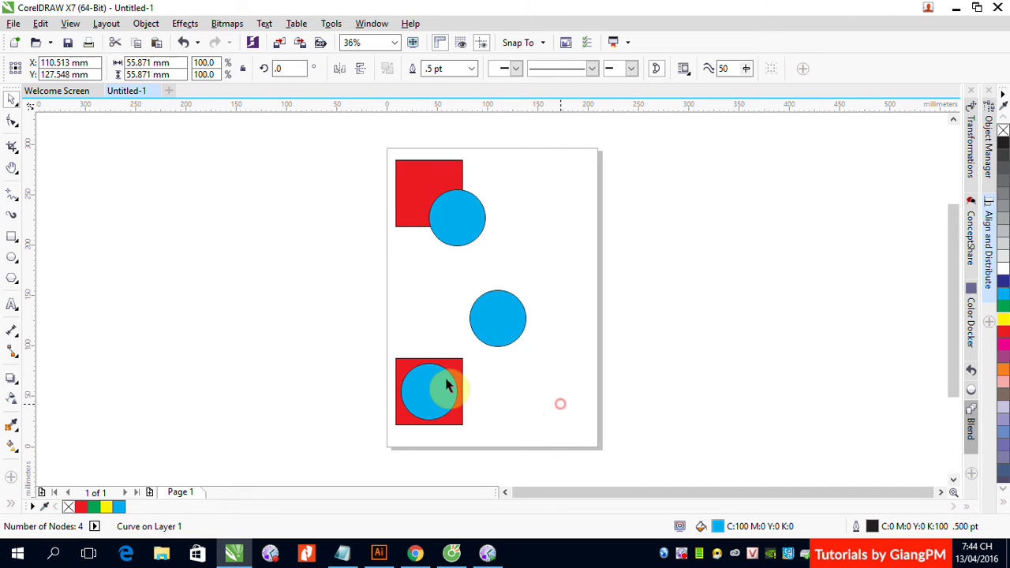
{"action": "left_click_drag", "start_coordinate": [378, 348], "coordinate": [479, 434]}
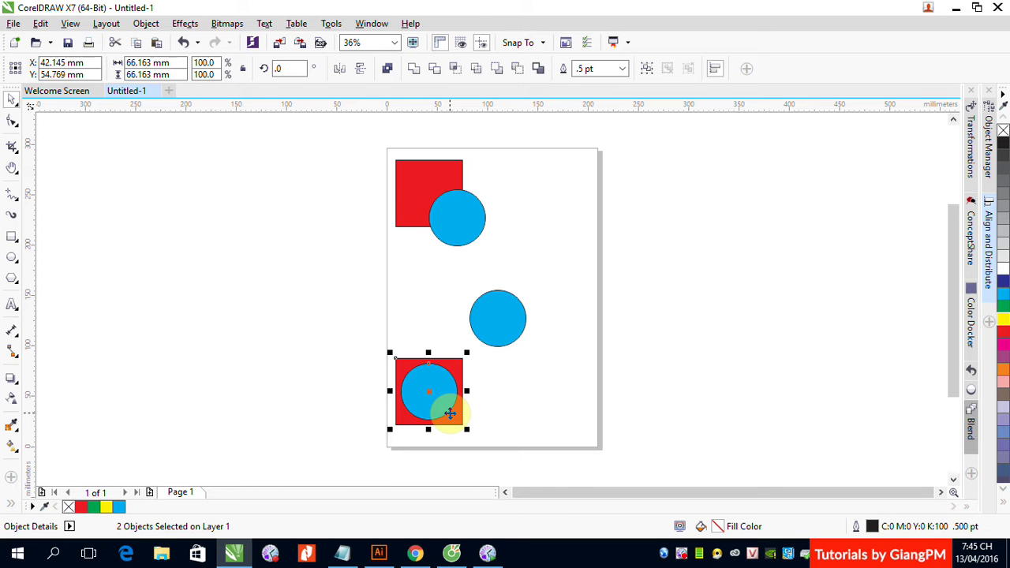
{"action": "left_click", "coordinate": [496, 68]}
{"action": "left_click", "coordinate": [531, 297]}
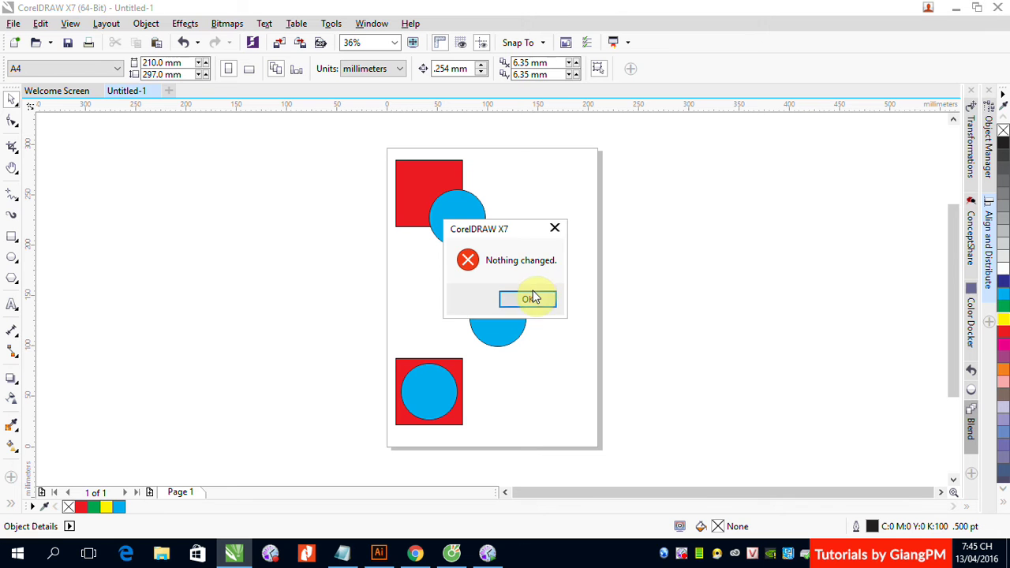
{"action": "left_click", "coordinate": [614, 393]}
- Send the bottom circle behind its square and apply Front minus back to the pair
{"action": "left_click", "coordinate": [431, 399]}
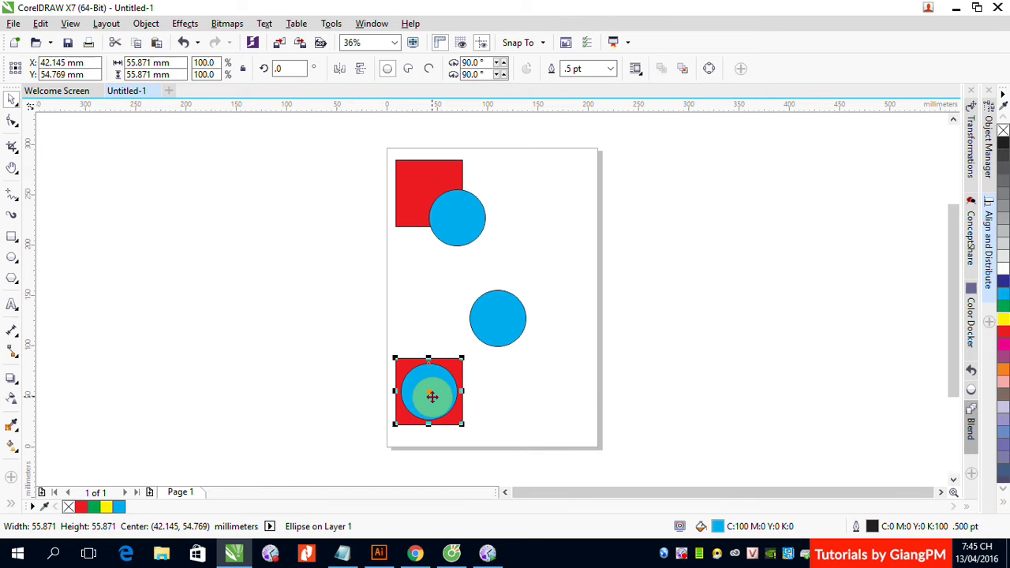
{"action": "key", "text": "shift+Page_Down"}
{"action": "left_click", "coordinate": [377, 337]}
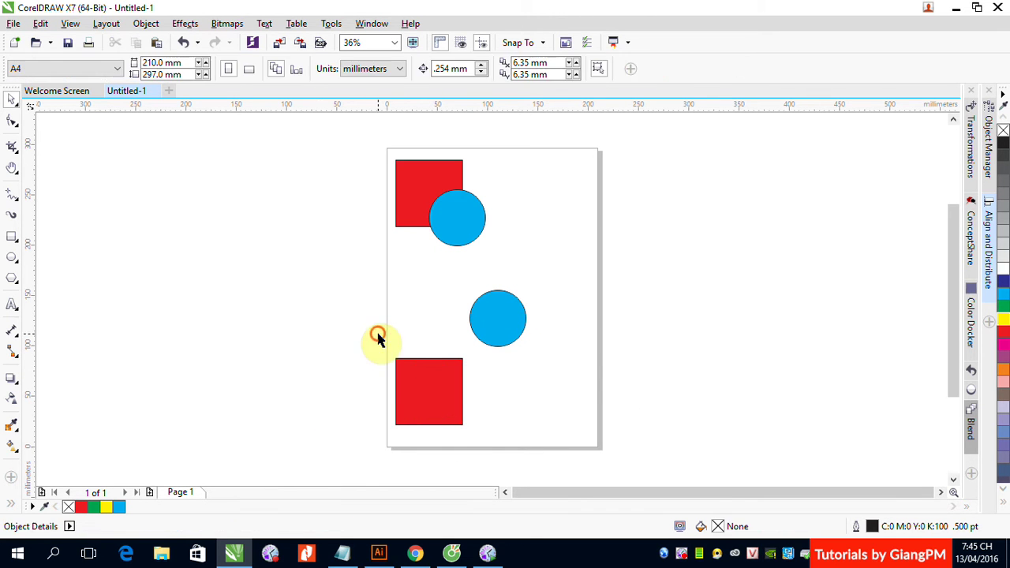
{"action": "left_click_drag", "start_coordinate": [378, 338], "coordinate": [483, 428]}
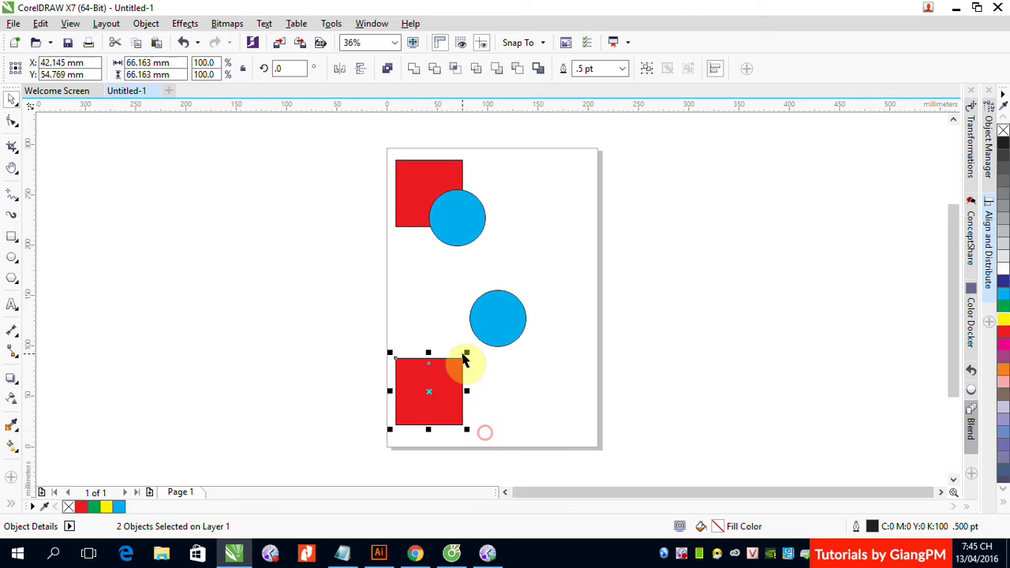
{"action": "left_click", "coordinate": [500, 71]}
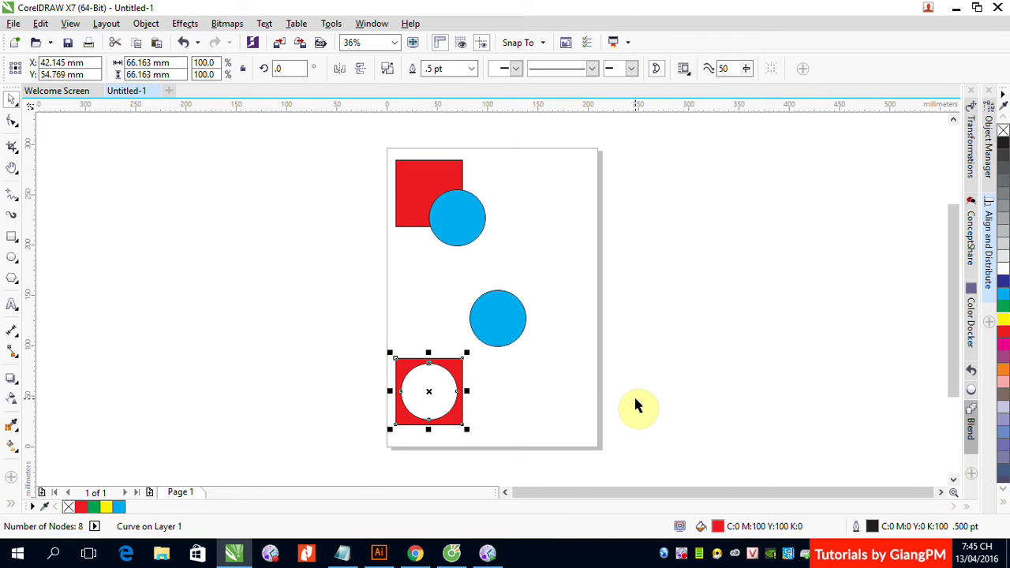
{"action": "left_click", "coordinate": [339, 154]}
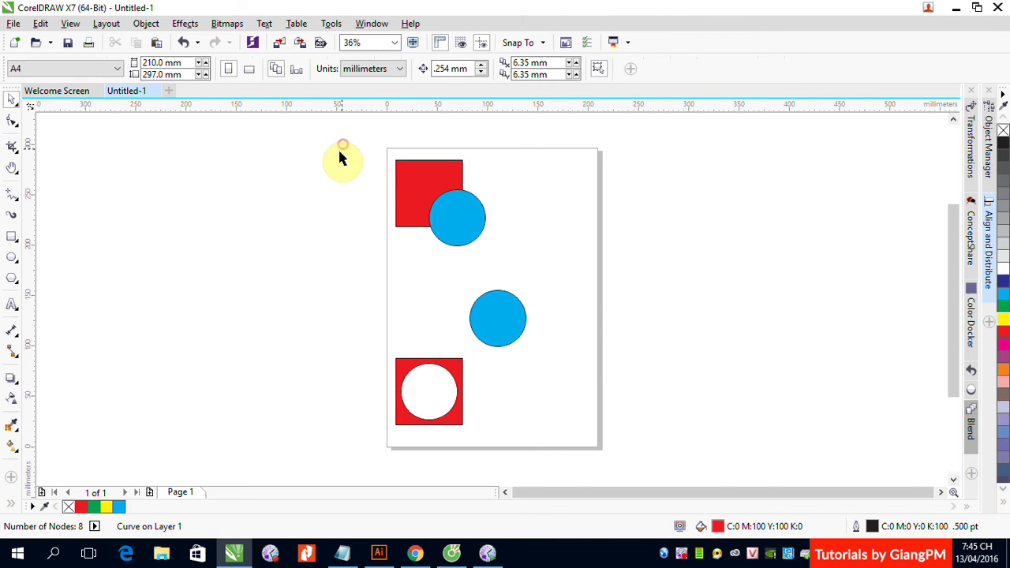
- Delete all the shapes and bring back the three original square-and-circle pairs
{"action": "key", "text": "ctrl+a"}
{"action": "scroll", "coordinate": [597, 496], "scroll_direction": "down", "scroll_amount": 1}
{"action": "key", "text": "Delete"}
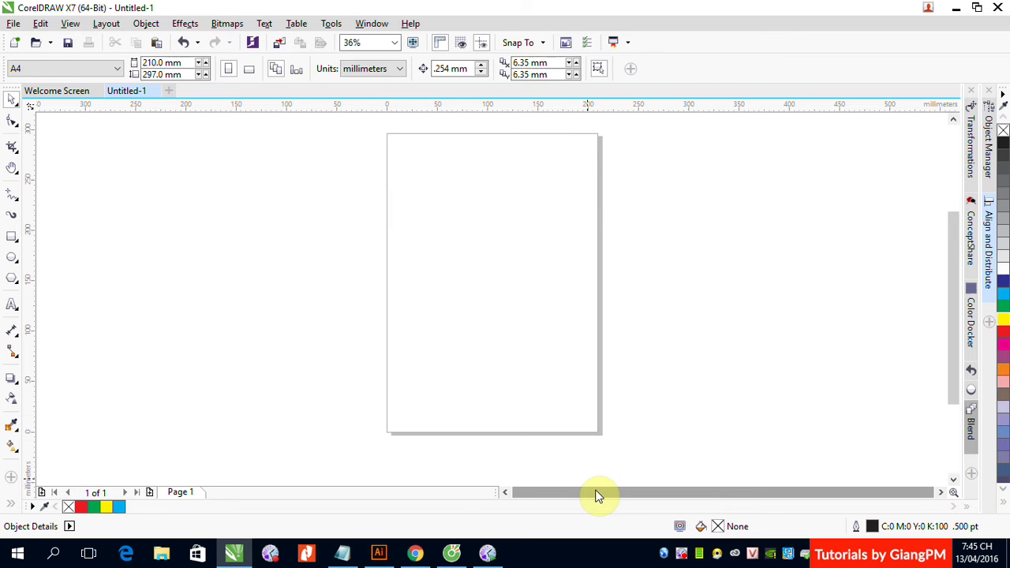
{"action": "key", "text": "ctrl+z"}
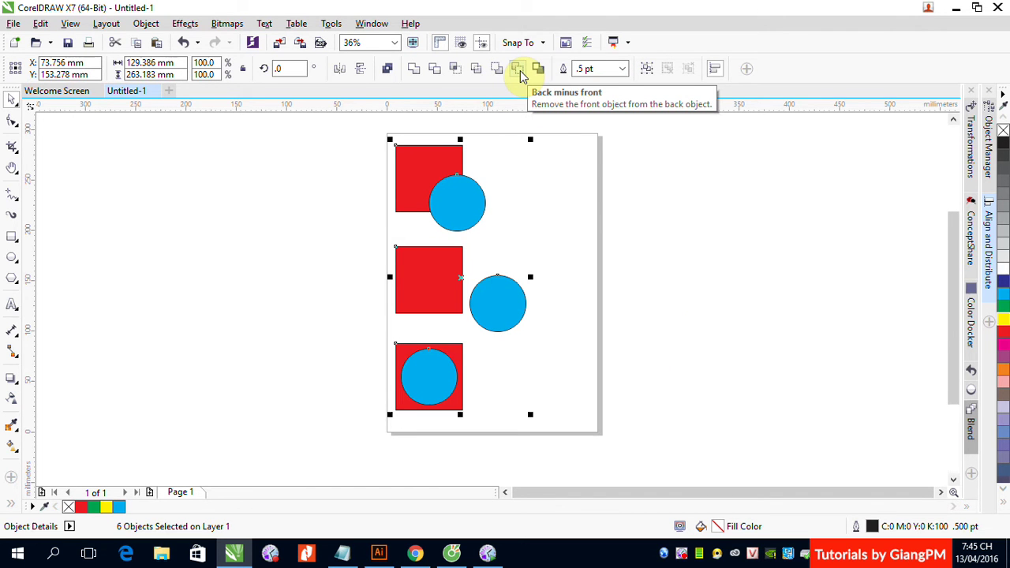
{"action": "left_click", "coordinate": [644, 200]}
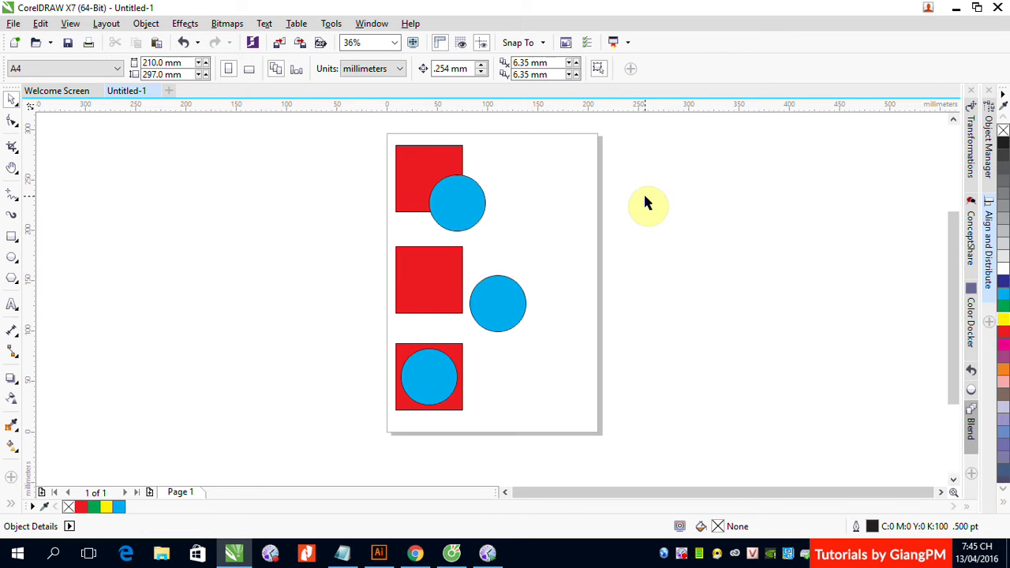
- Apply Back minus front to the top overlapping square and circle
{"action": "left_click_drag", "start_coordinate": [375, 134], "coordinate": [505, 240]}
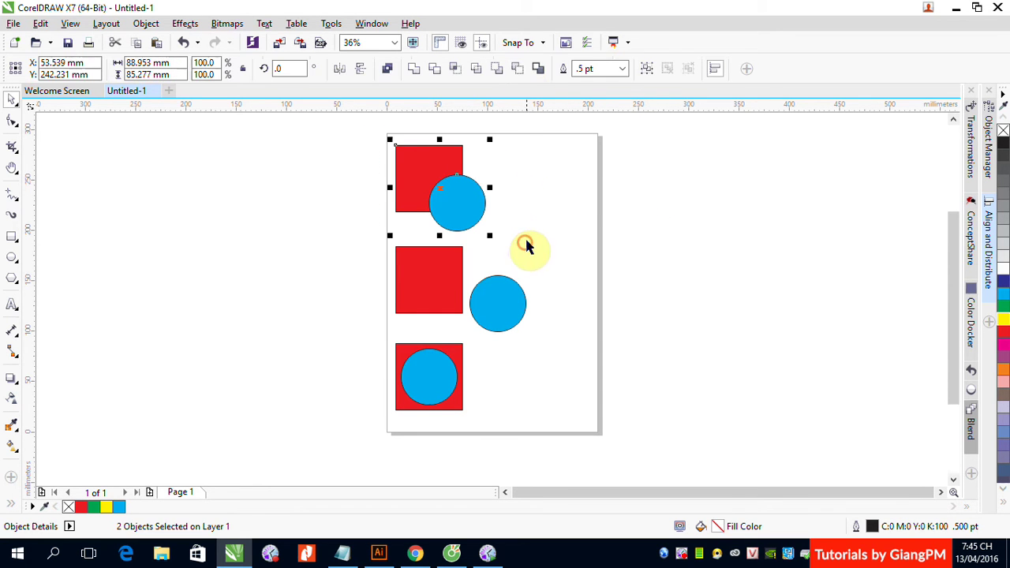
{"action": "left_click", "coordinate": [519, 69]}
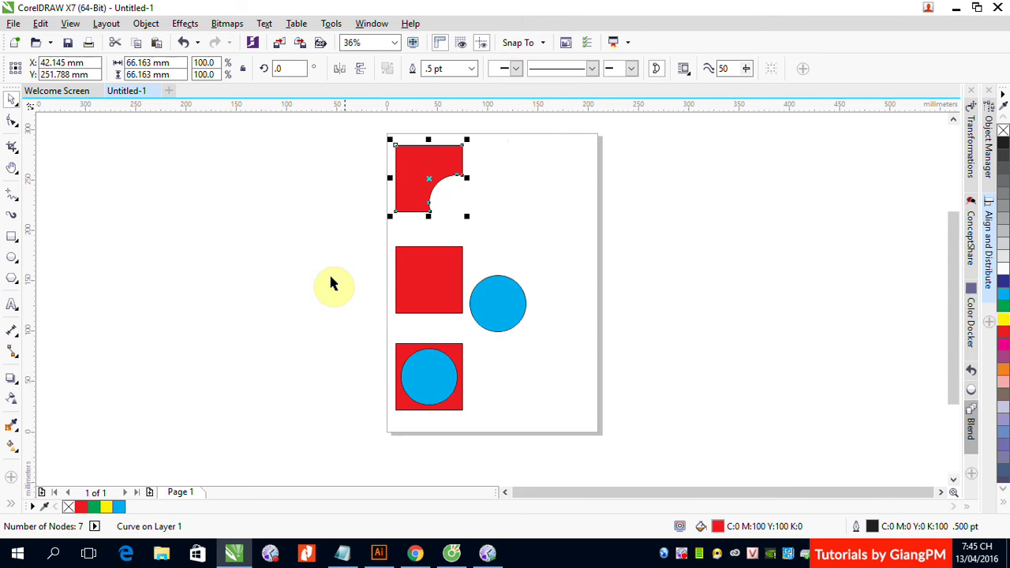
{"action": "left_click", "coordinate": [344, 253]}
- Apply Back minus front to the separate middle pair, and do the same to the nested bottom pair
{"action": "left_click_drag", "start_coordinate": [376, 231], "coordinate": [548, 339]}
{"action": "left_click", "coordinate": [517, 70]}
{"action": "left_click", "coordinate": [557, 266]}
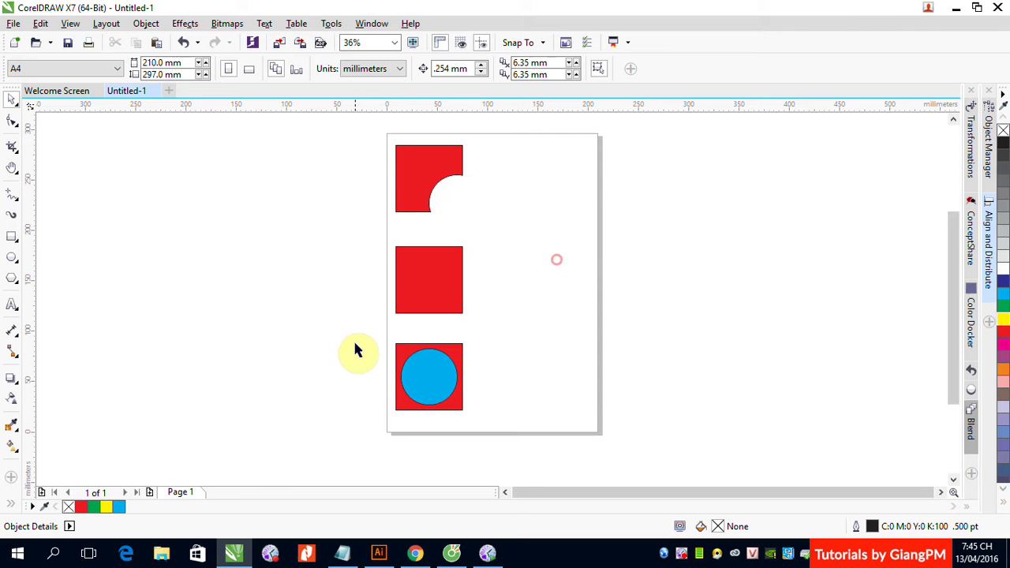
{"action": "left_click_drag", "start_coordinate": [361, 333], "coordinate": [483, 418]}
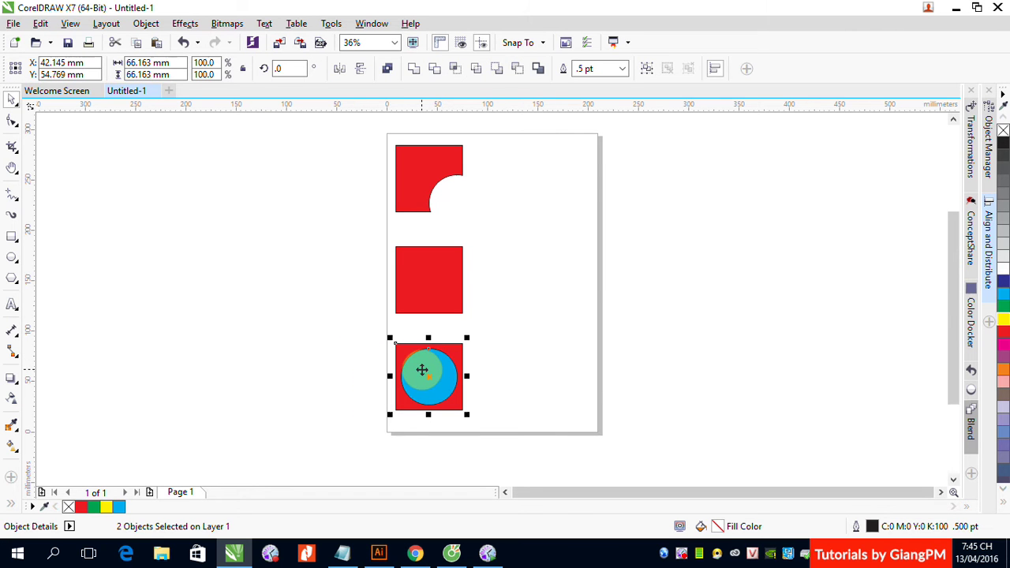
{"action": "left_click", "coordinate": [516, 68]}
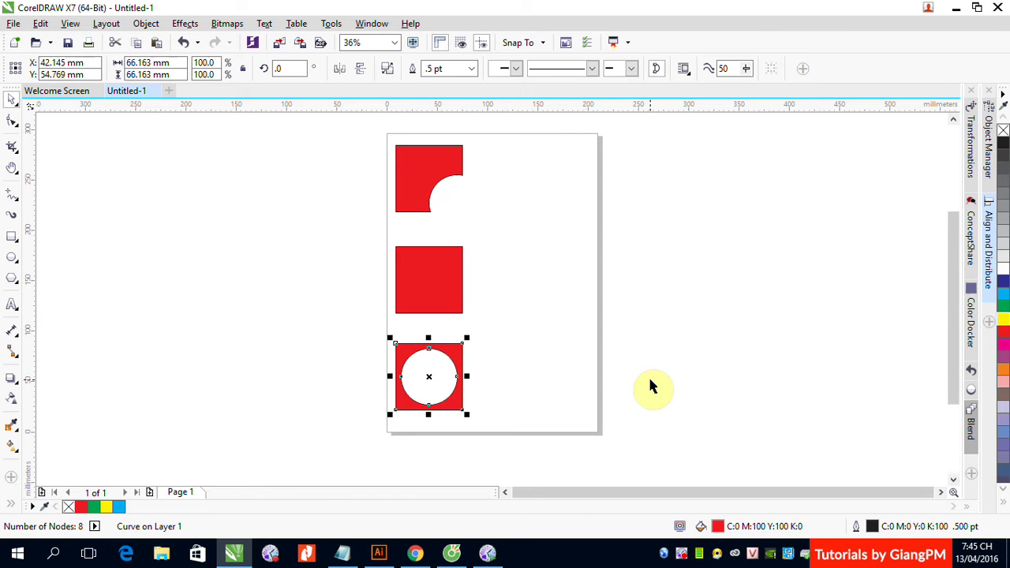
- Delete the three subtracted results and paste the original square-and-circle pairs back onto the page
{"action": "left_click_drag", "start_coordinate": [375, 131], "coordinate": [539, 447]}
{"action": "key", "text": "Delete"}
{"action": "key", "text": "ctrl+v"}
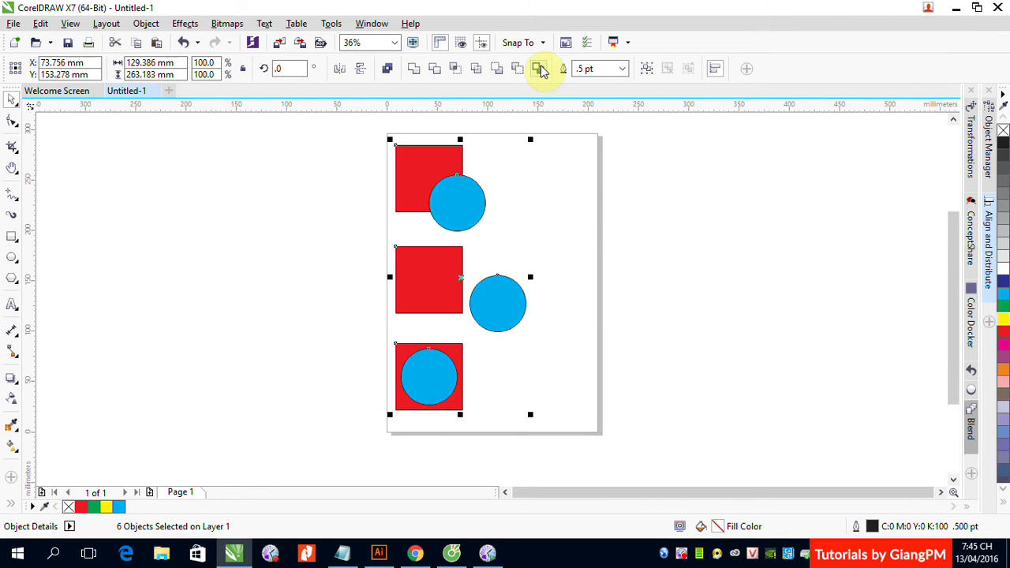
{"action": "left_click", "coordinate": [592, 233]}
- Create a boundary around the top overlapping pair, placing it beside the page to the right with a dark blue fill
{"action": "left_click_drag", "start_coordinate": [364, 127], "coordinate": [500, 236]}
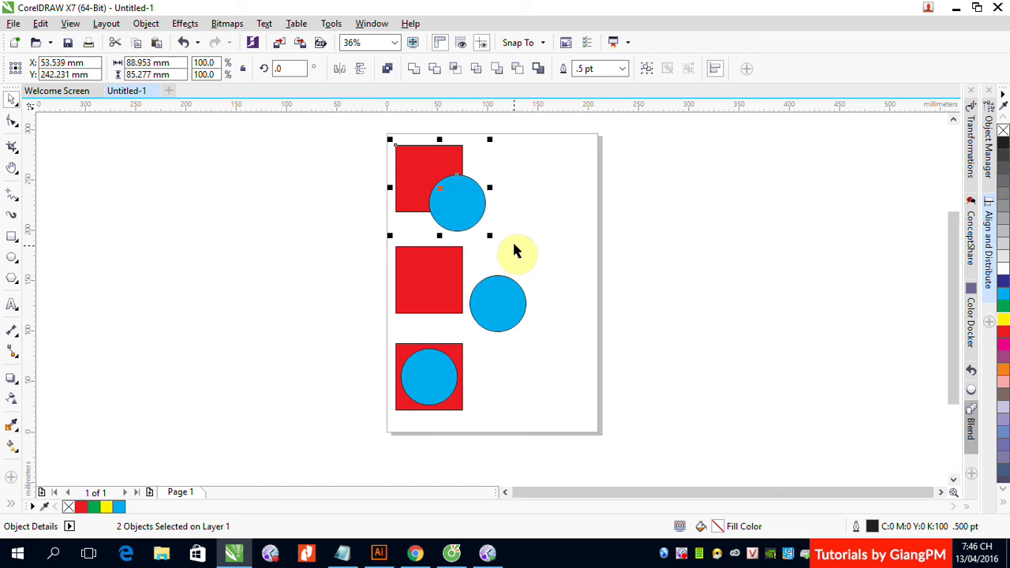
{"action": "left_click", "coordinate": [451, 200]}
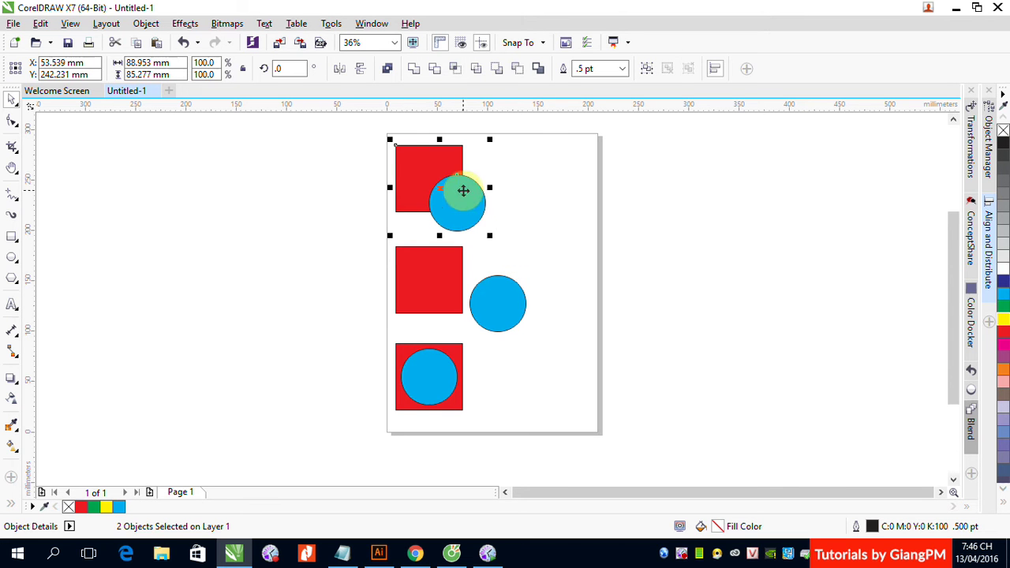
{"action": "left_click", "coordinate": [538, 73]}
{"action": "left_click_drag", "start_coordinate": [451, 191], "coordinate": [707, 200]}
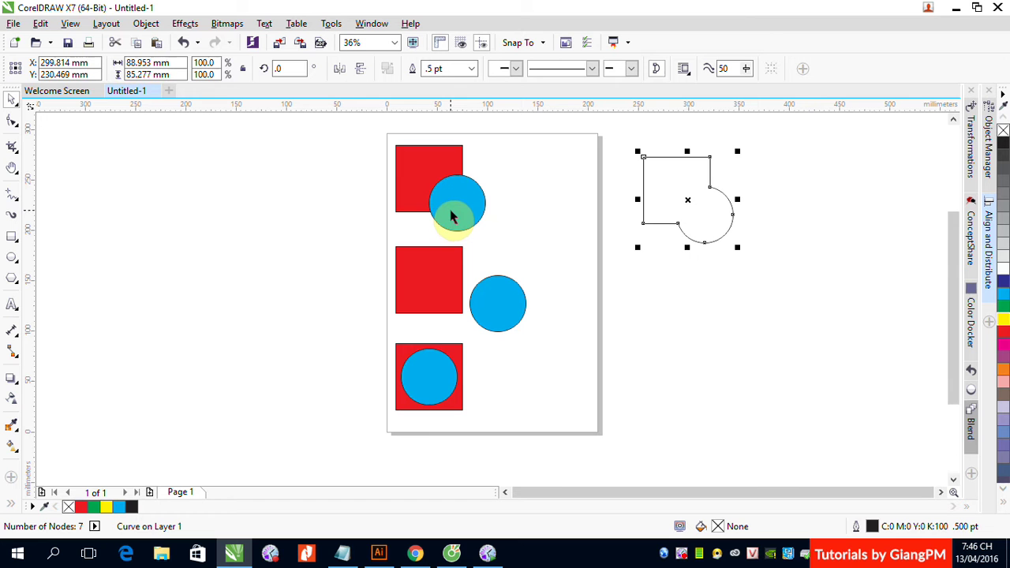
{"action": "left_click", "coordinate": [1003, 287]}
{"action": "left_click", "coordinate": [705, 301]}
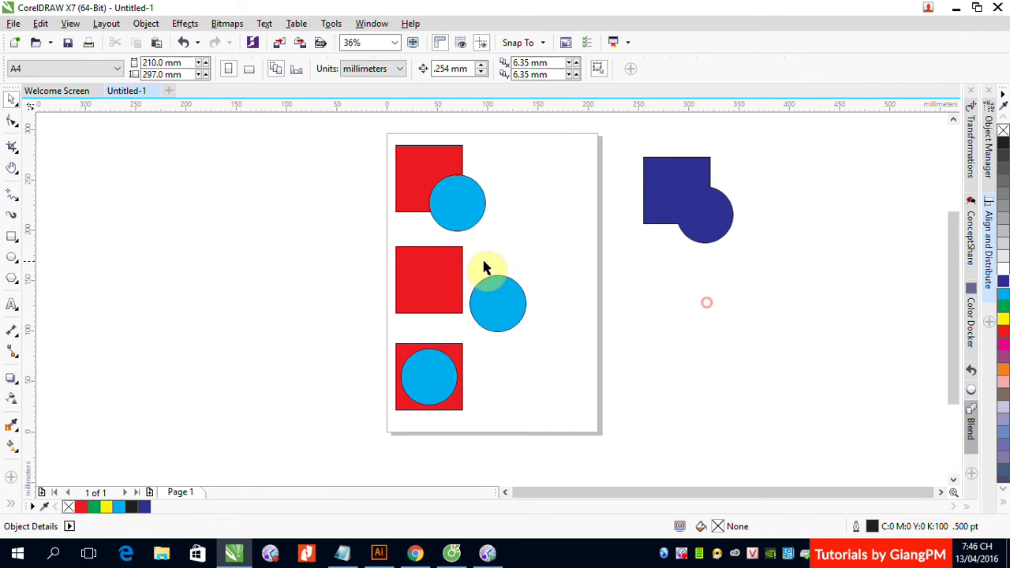
- Create a boundary from the separate middle pair, placing it below the first boundary shape with a dark blue fill
{"action": "left_click_drag", "start_coordinate": [378, 239], "coordinate": [553, 342]}
{"action": "left_click", "coordinate": [539, 69]}
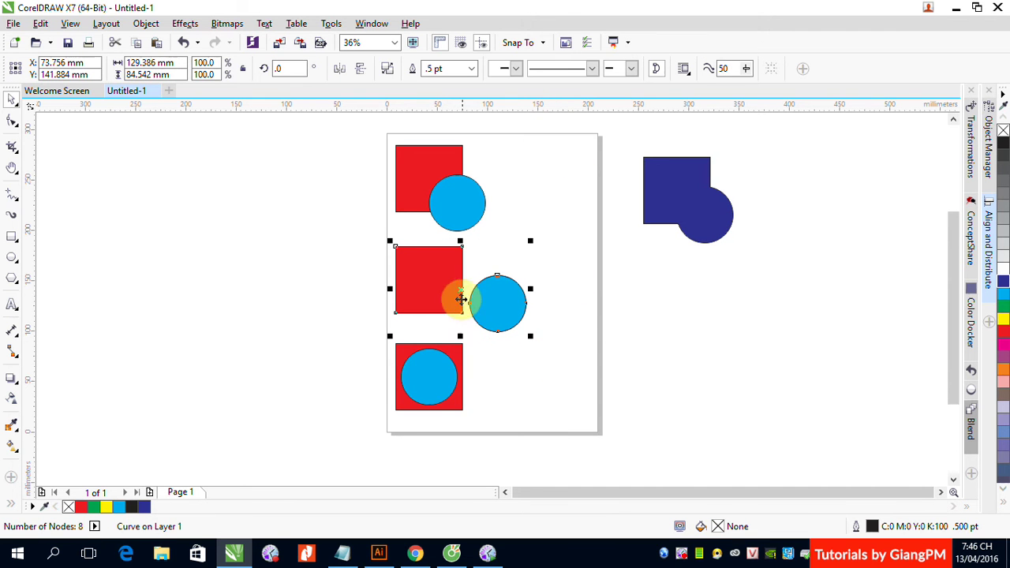
{"action": "left_click_drag", "start_coordinate": [457, 288], "coordinate": [701, 308]}
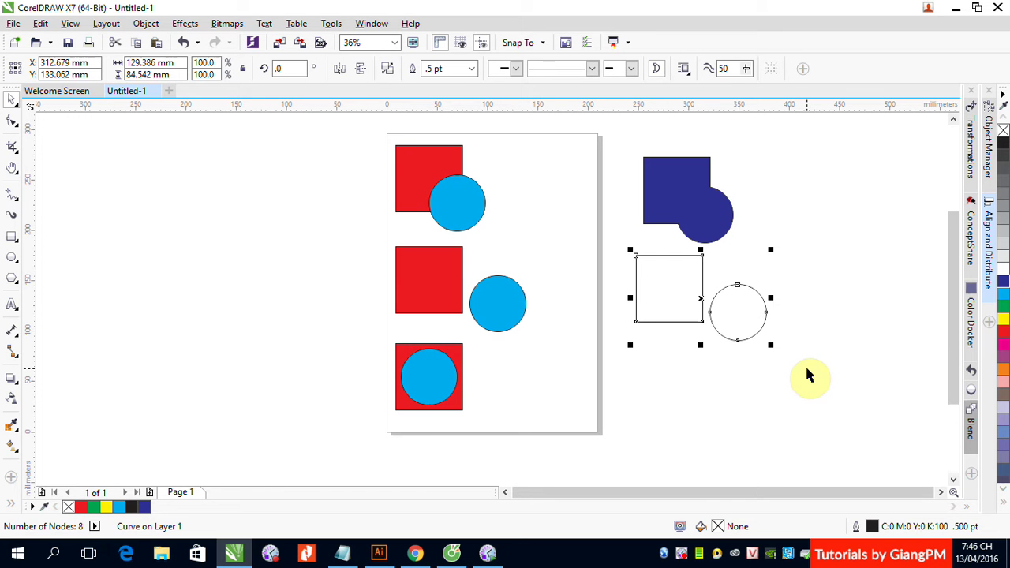
{"action": "left_click_drag", "start_coordinate": [1002, 281], "coordinate": [718, 304]}
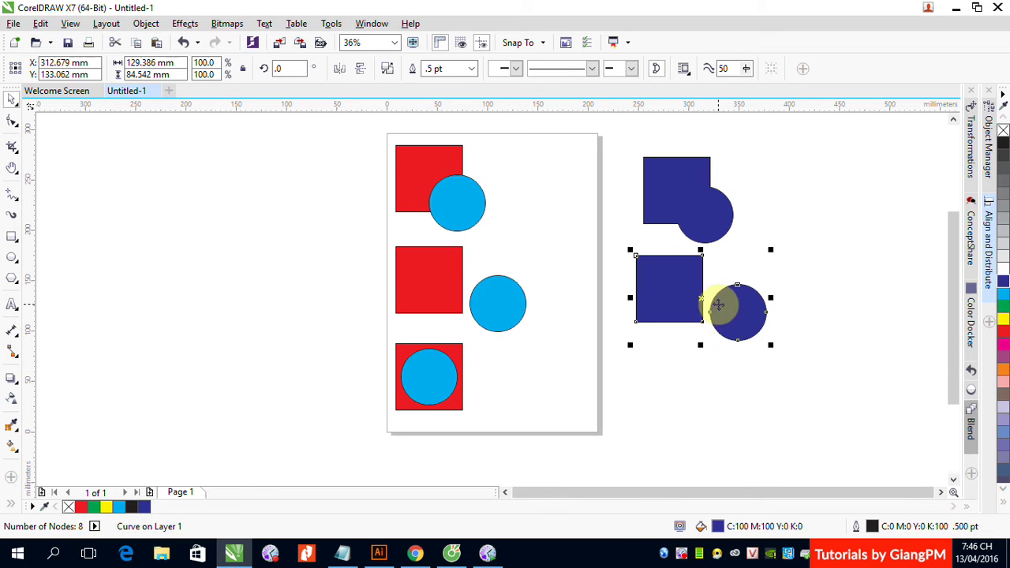
- Create a boundary around the nested bottom pair and move the boundary outline and the circle off the page to the right
{"action": "left_click_drag", "start_coordinate": [372, 335], "coordinate": [473, 424]}
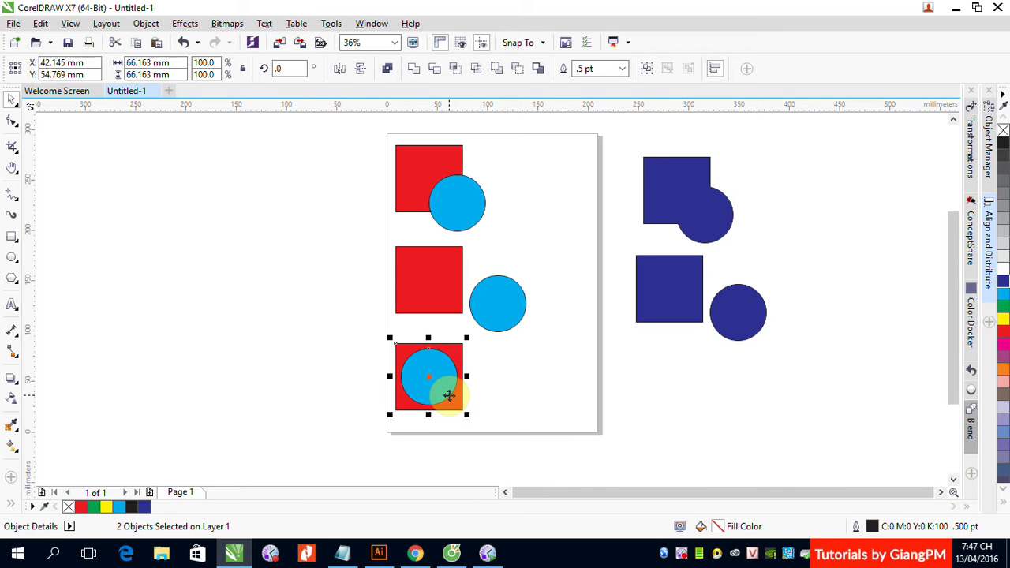
{"action": "left_click", "coordinate": [540, 72]}
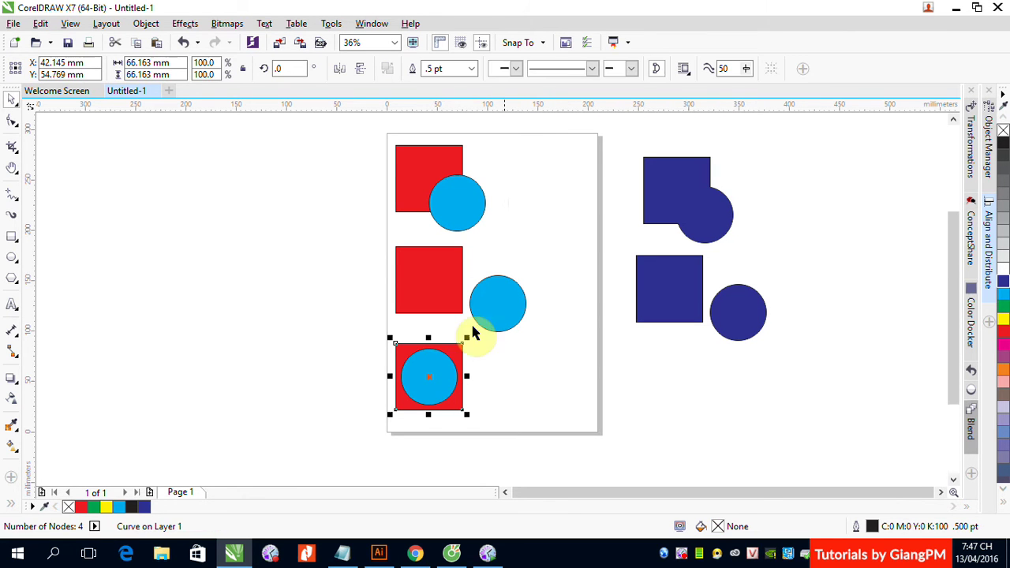
{"action": "left_click_drag", "start_coordinate": [434, 361], "coordinate": [820, 377]}
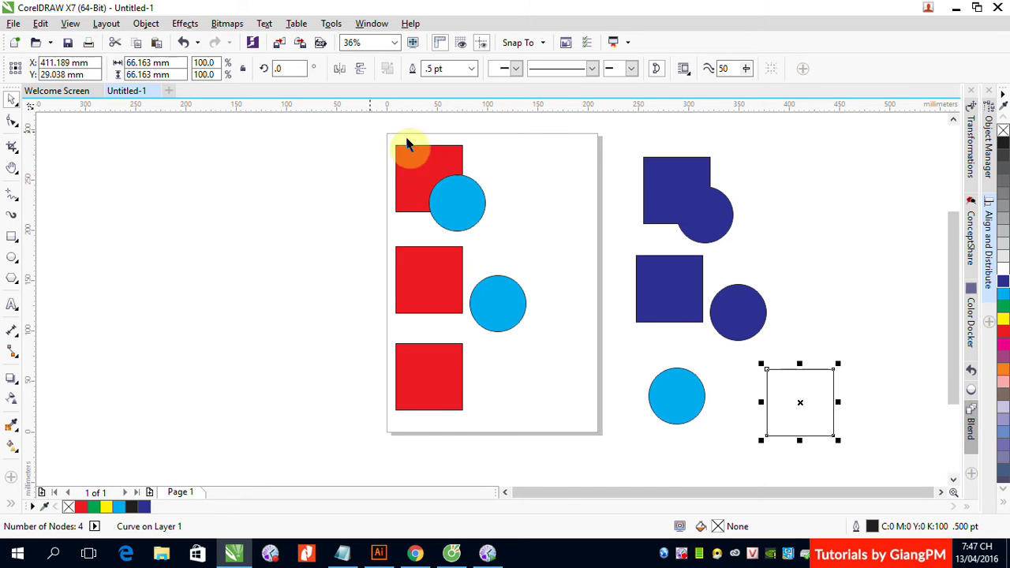
- Delete all shapes and paste the original square-and-circle pairs back onto the page
{"action": "left_click_drag", "start_coordinate": [335, 137], "coordinate": [850, 464]}
{"action": "key", "text": "Delete"}
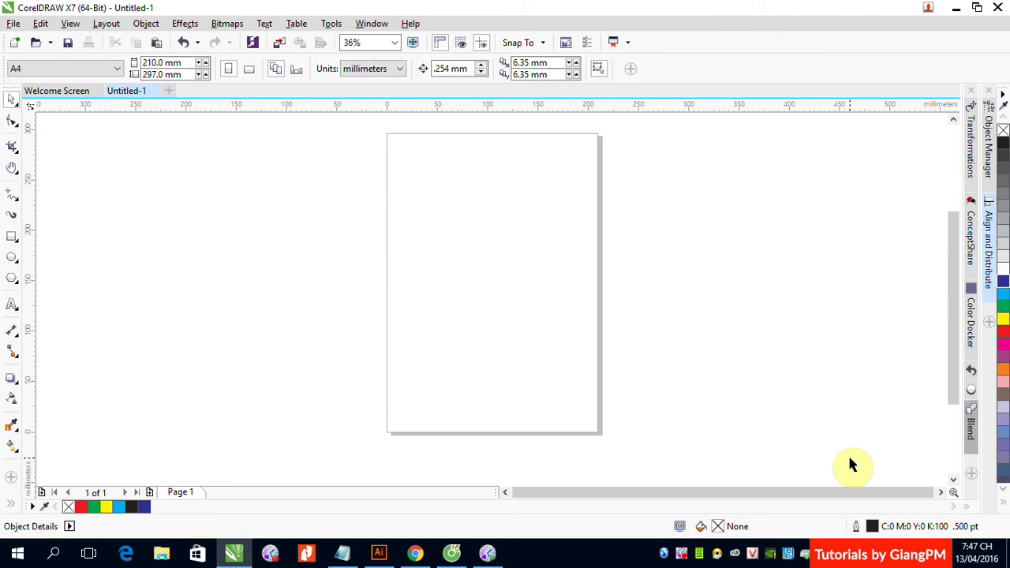
{"action": "key", "text": "ctrl+z"}
{"action": "left_click", "coordinate": [740, 398]}
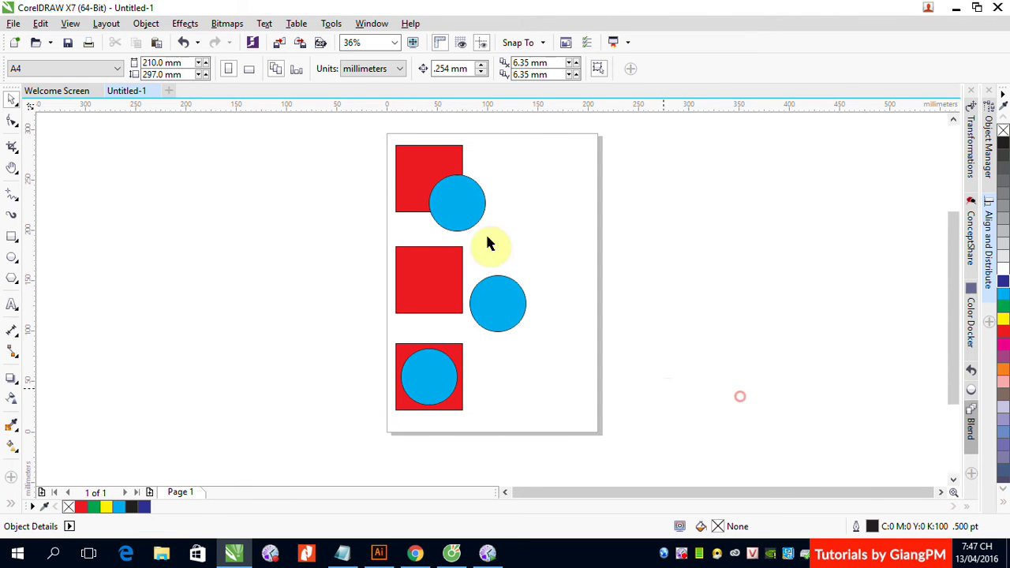
- Combine the square and circle of the top overlapping pair
{"action": "left_click_drag", "start_coordinate": [374, 136], "coordinate": [495, 235]}
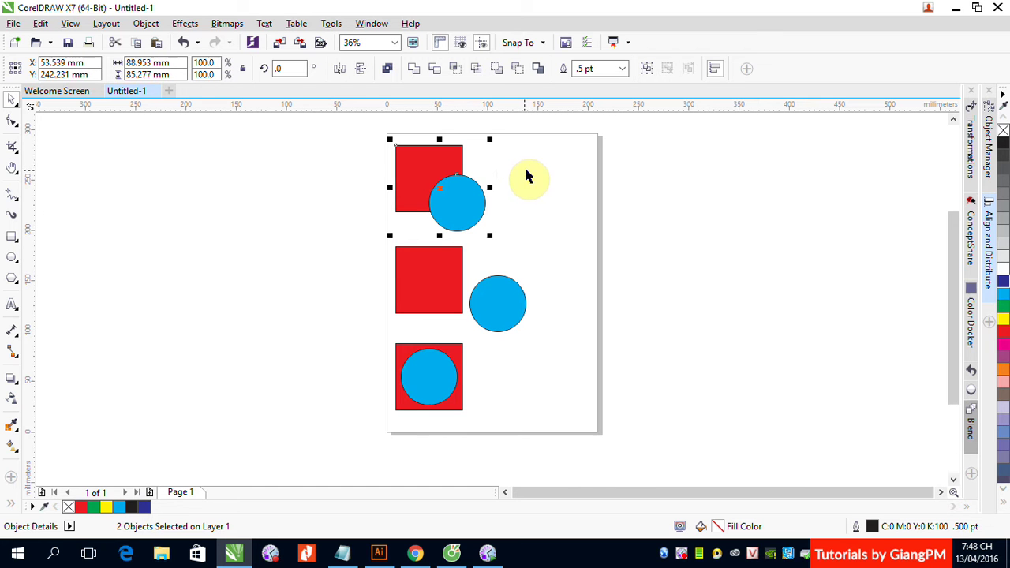
{"action": "left_click", "coordinate": [389, 69]}
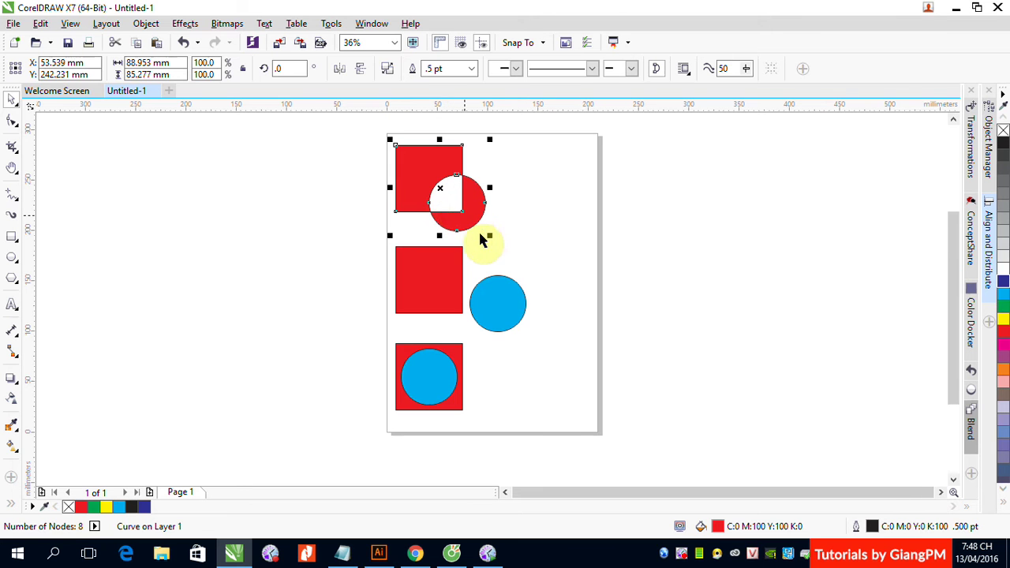
{"action": "left_click", "coordinate": [539, 172]}
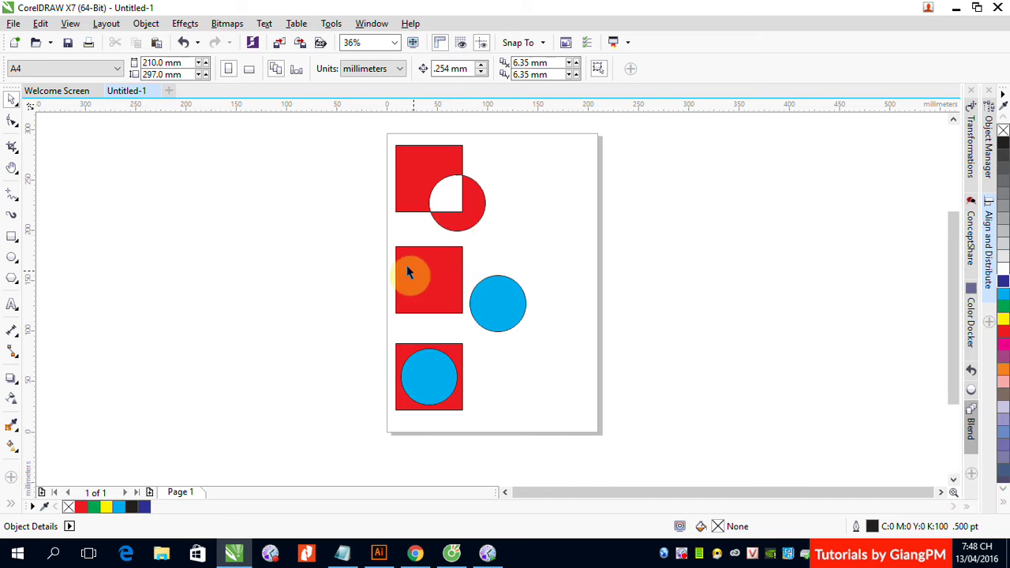
- Combine the separate middle pair and move the combined object to the right, partly beyond the page edge
{"action": "left_click_drag", "start_coordinate": [376, 243], "coordinate": [541, 343]}
{"action": "left_click", "coordinate": [389, 70]}
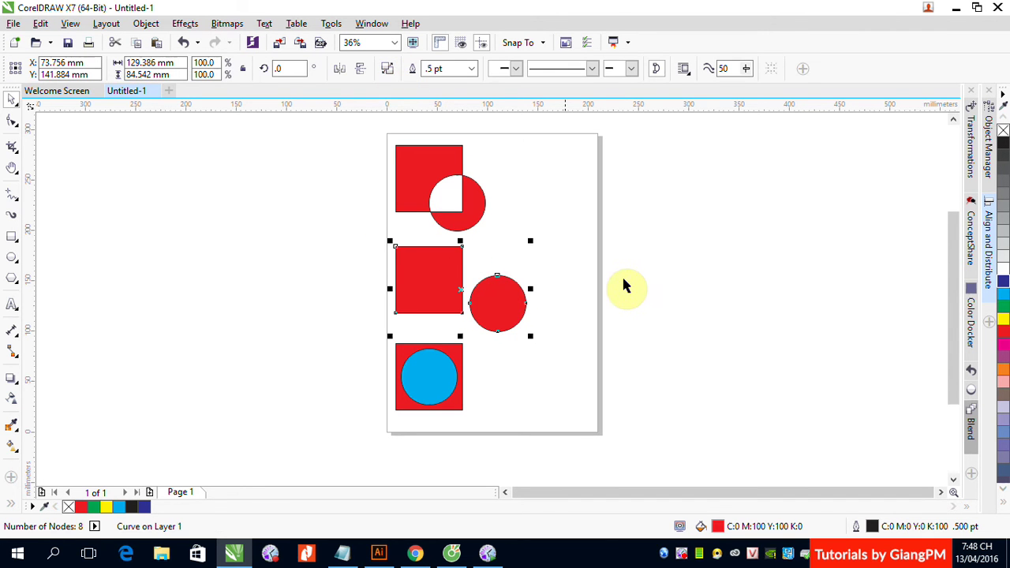
{"action": "left_click", "coordinate": [640, 294]}
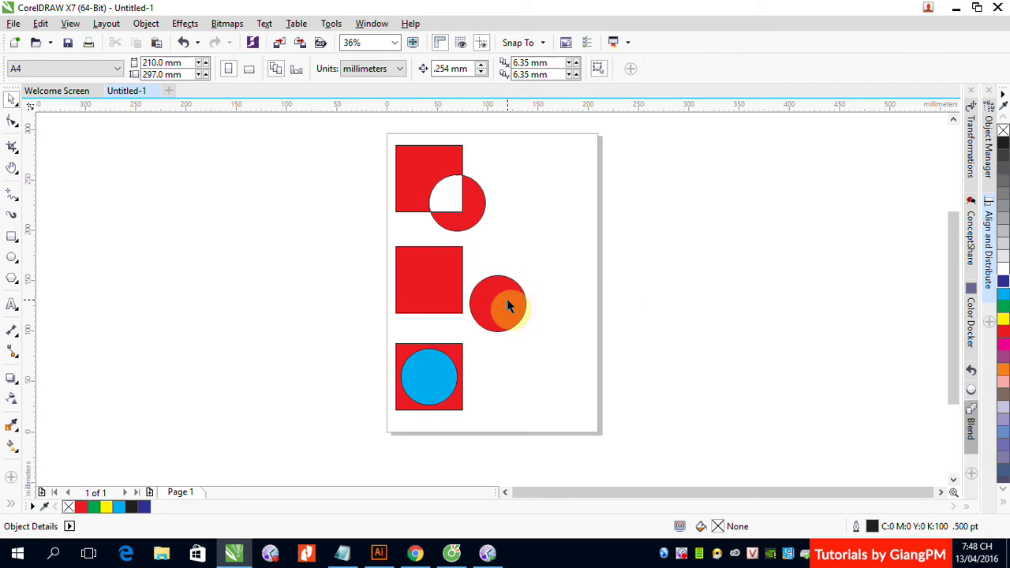
{"action": "left_click_drag", "start_coordinate": [512, 304], "coordinate": [620, 299]}
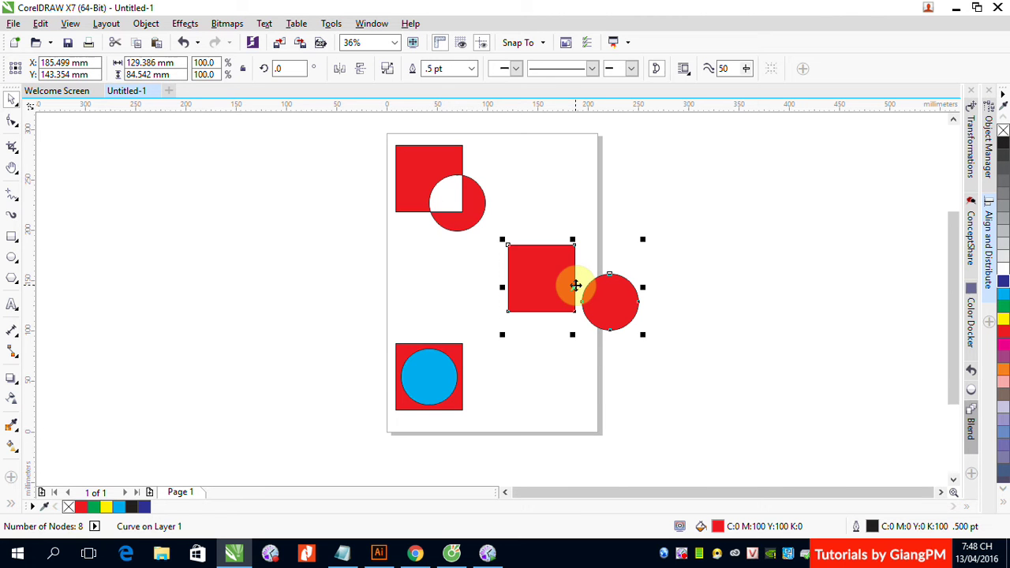
- Combine the nested bottom square and circle
{"action": "left_click_drag", "start_coordinate": [378, 326], "coordinate": [471, 418]}
{"action": "left_click", "coordinate": [443, 372]}
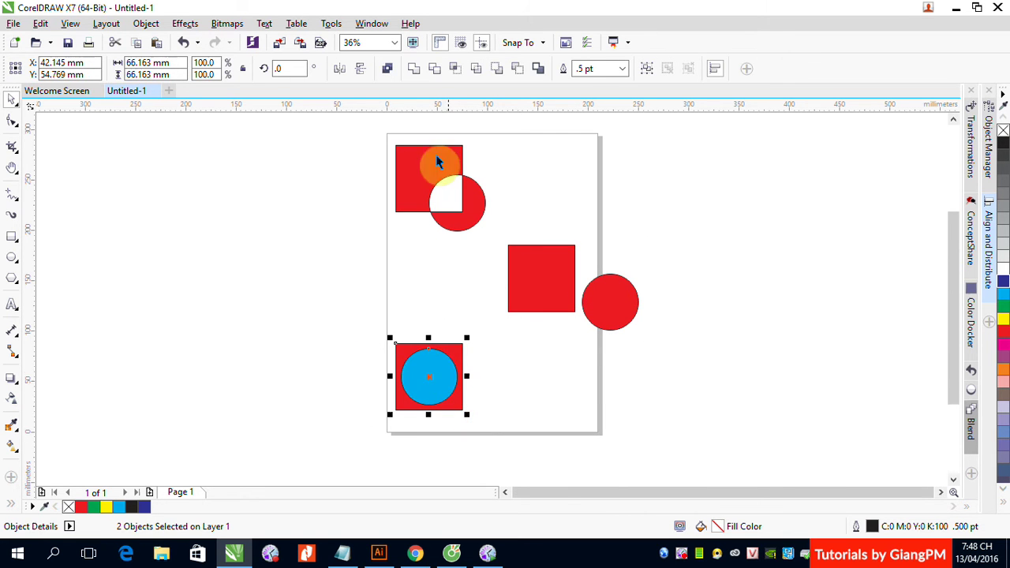
{"action": "left_click", "coordinate": [389, 69]}
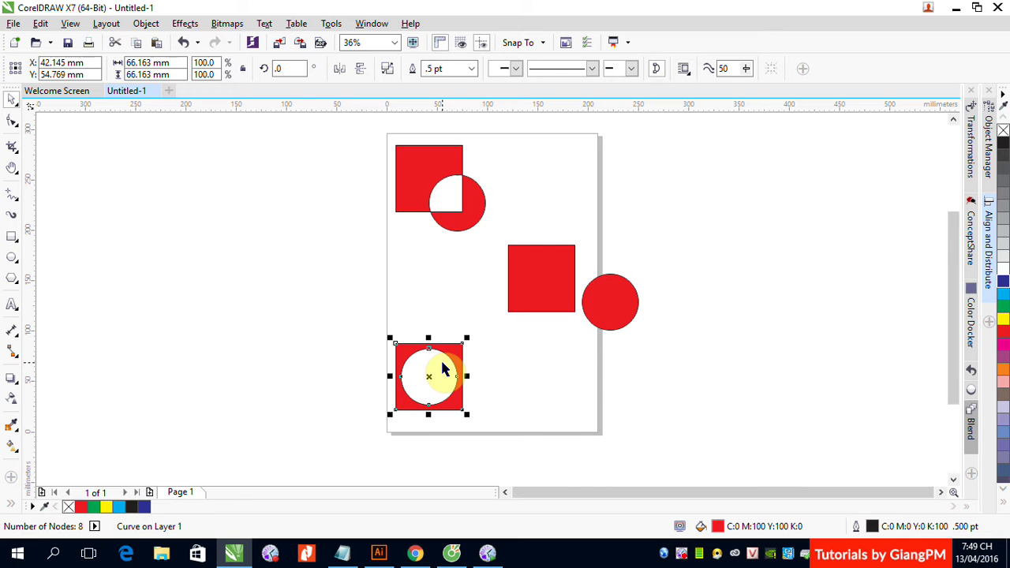
{"action": "left_click", "coordinate": [76, 151]}
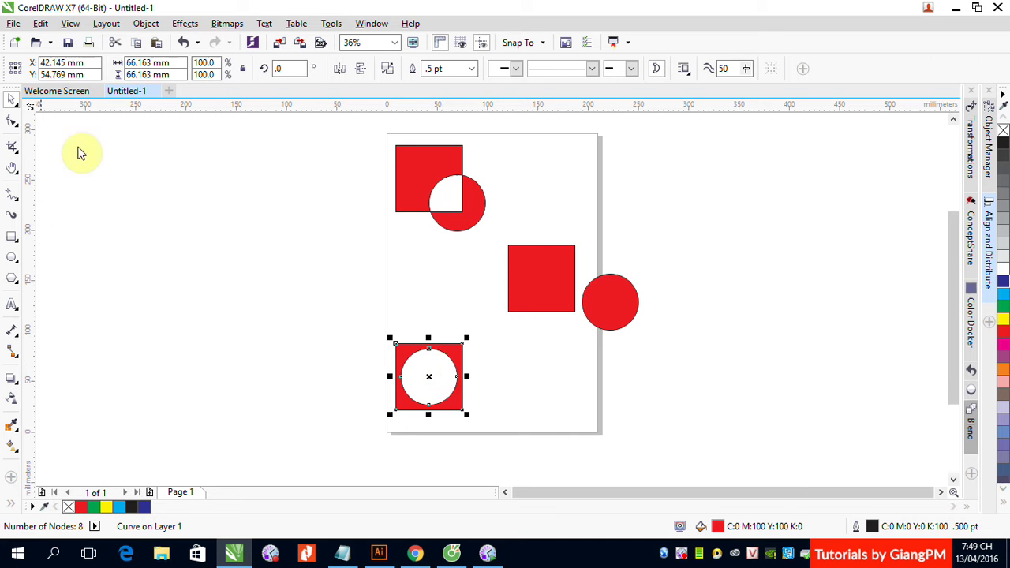
- Replace the three combined objects with the original pairs and place a copy of all the pairs beside the page to the left
{"action": "left_click_drag", "start_coordinate": [350, 136], "coordinate": [656, 446]}
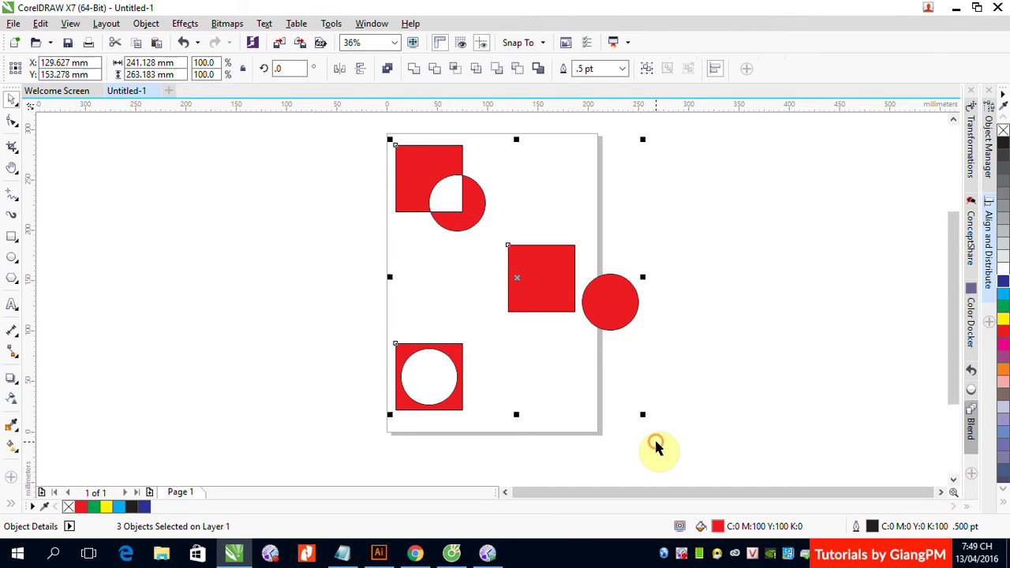
{"action": "key", "text": "Delete"}
{"action": "key", "text": "ctrl+z"}
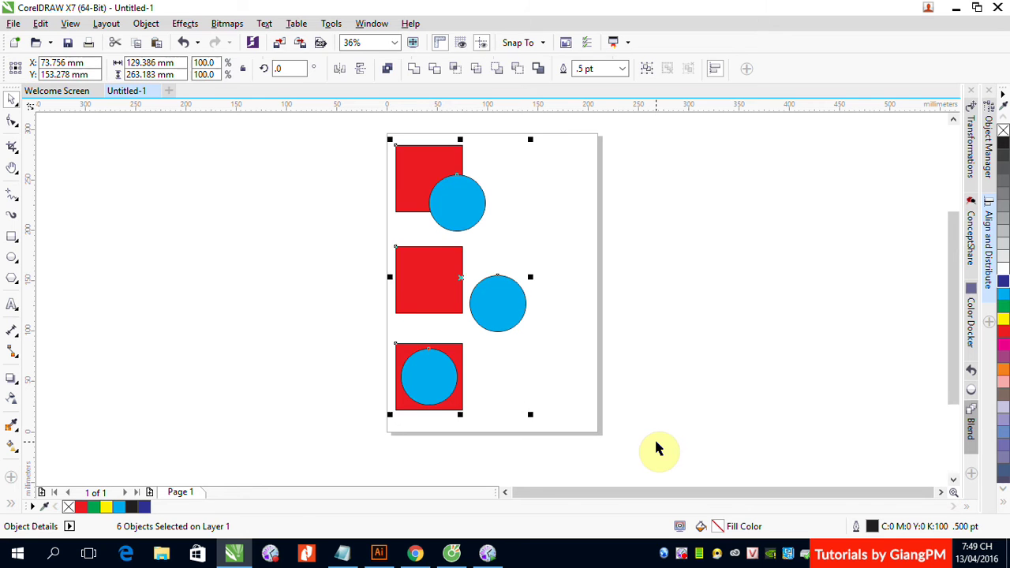
{"action": "left_click_drag", "start_coordinate": [423, 285], "coordinate": [254, 288]}
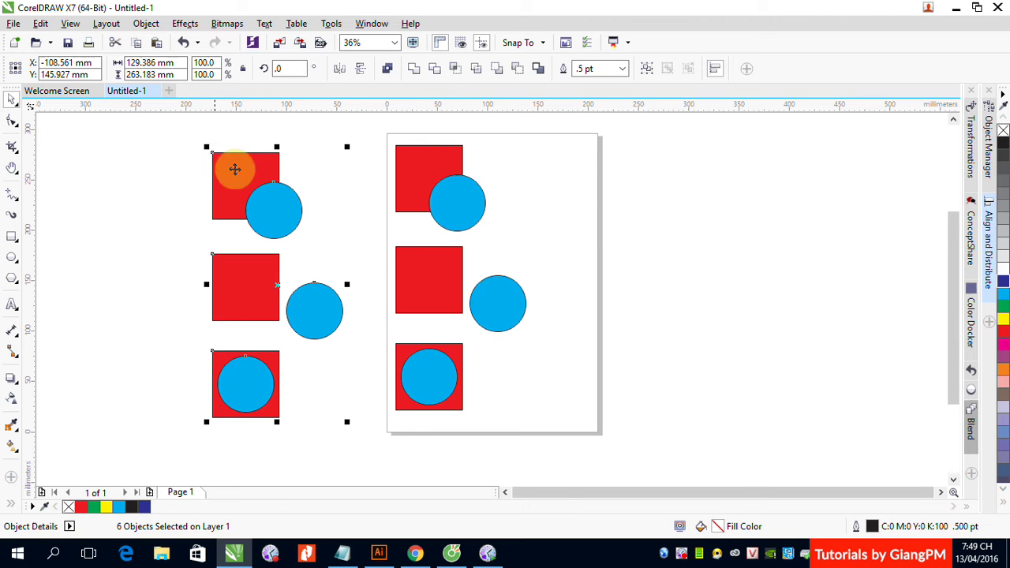
- Weld the overlapping top pair in the copy left of the page, and combine the matching top pair on the page
{"action": "left_click", "coordinate": [195, 155]}
{"action": "left_click_drag", "start_coordinate": [195, 156], "coordinate": [333, 230]}
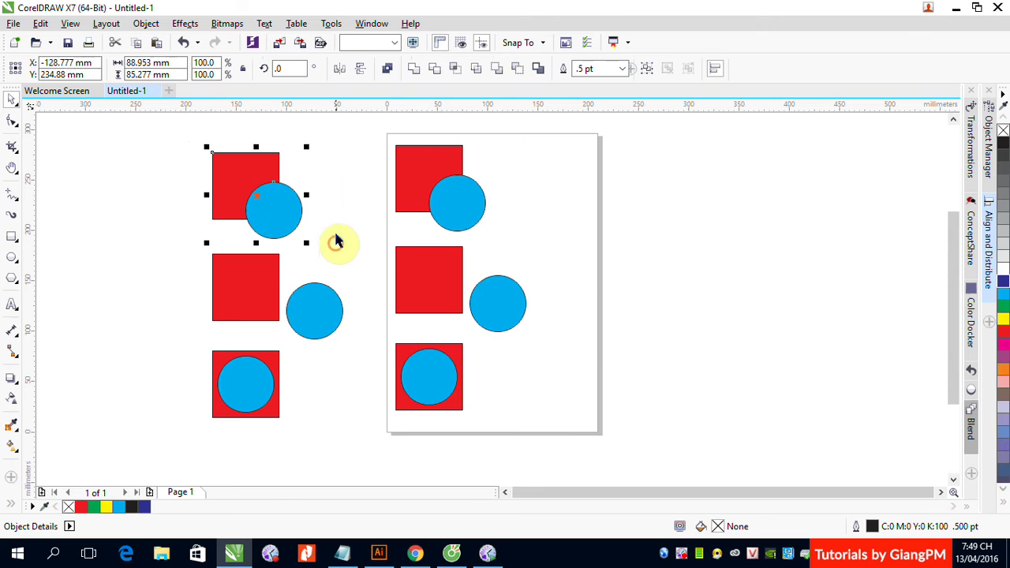
{"action": "left_click", "coordinate": [414, 70]}
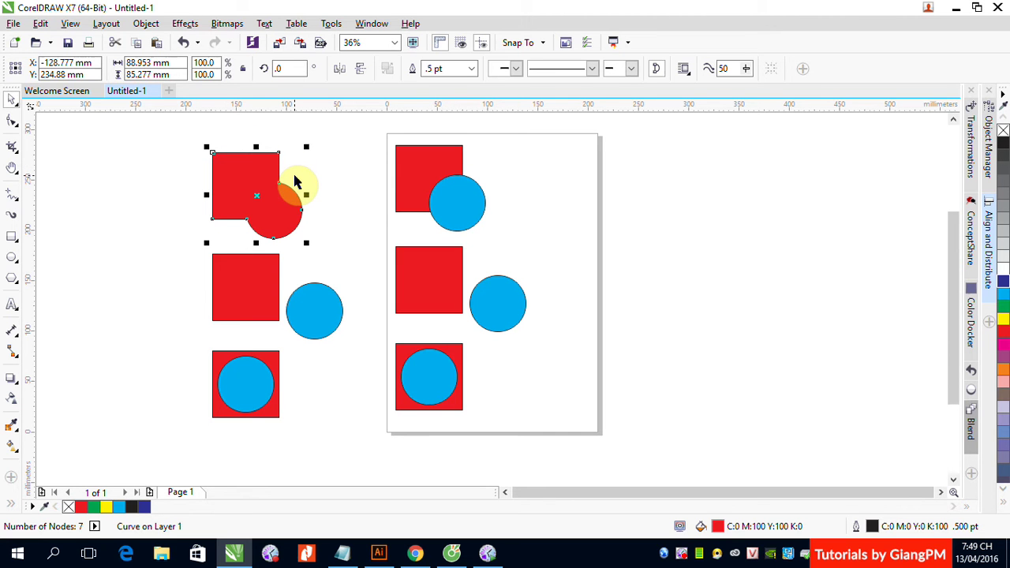
{"action": "left_click_drag", "start_coordinate": [377, 129], "coordinate": [494, 232]}
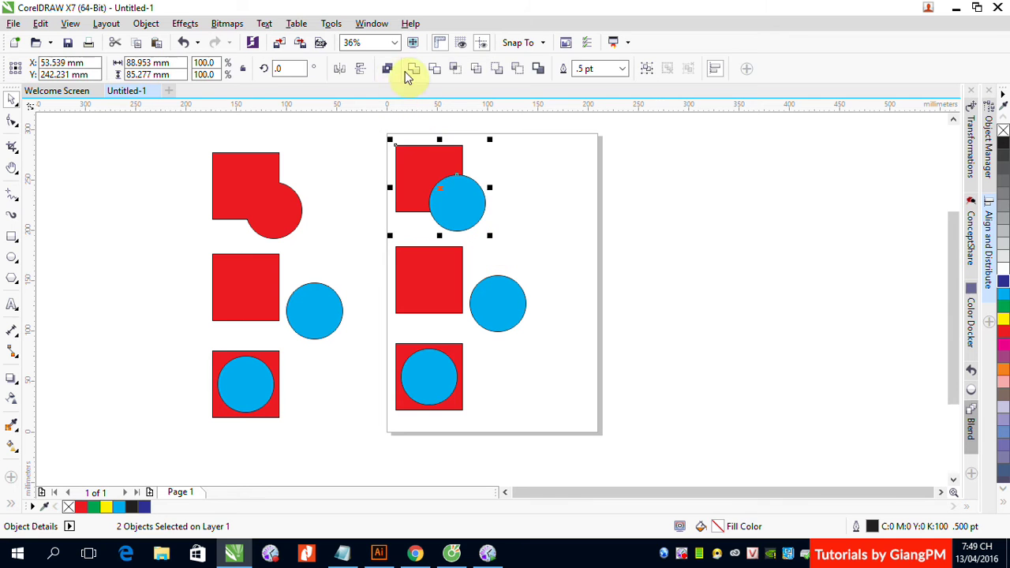
{"action": "left_click", "coordinate": [390, 69]}
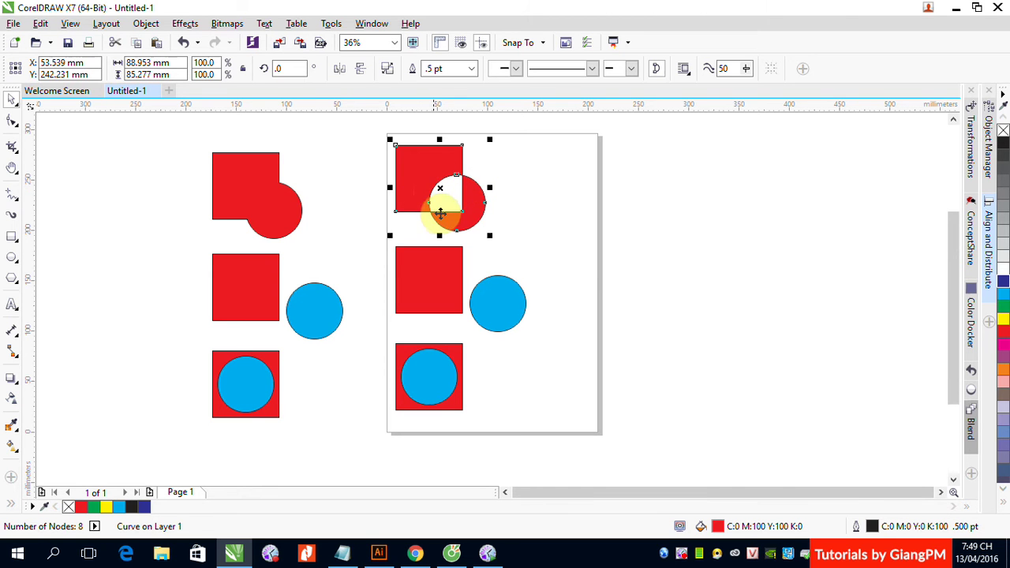
- Weld the separate middle pair in the copy left of the page, and combine the matching middle pair on the page
{"action": "left_click_drag", "start_coordinate": [203, 247], "coordinate": [361, 349]}
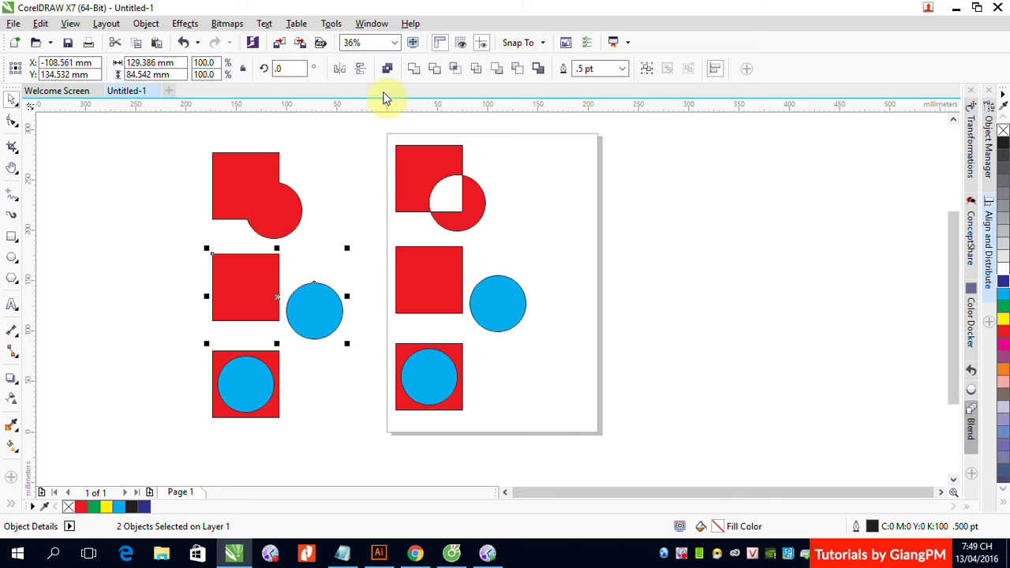
{"action": "left_click", "coordinate": [415, 70]}
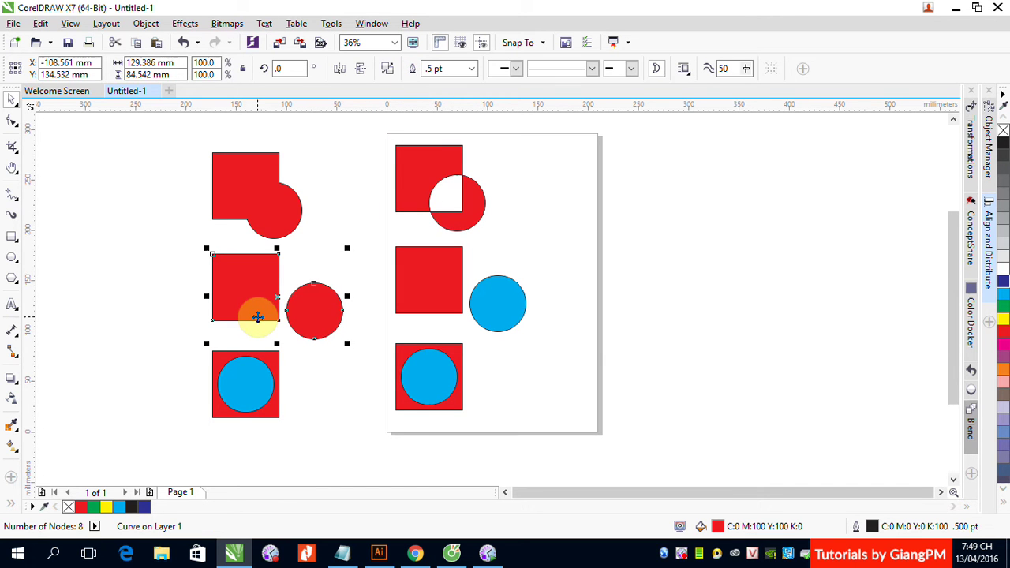
{"action": "left_click_drag", "start_coordinate": [382, 237], "coordinate": [543, 345]}
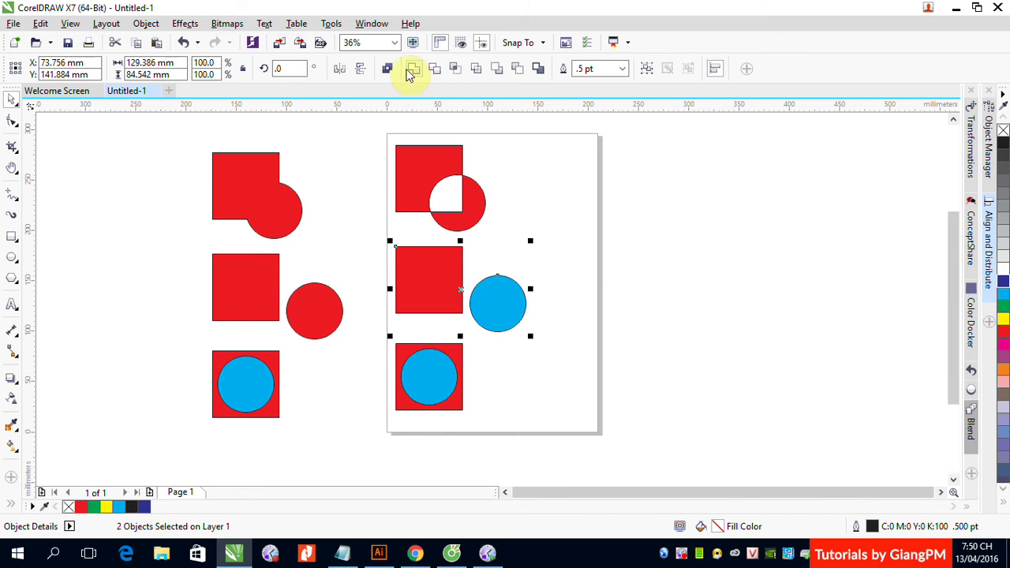
{"action": "left_click", "coordinate": [389, 69]}
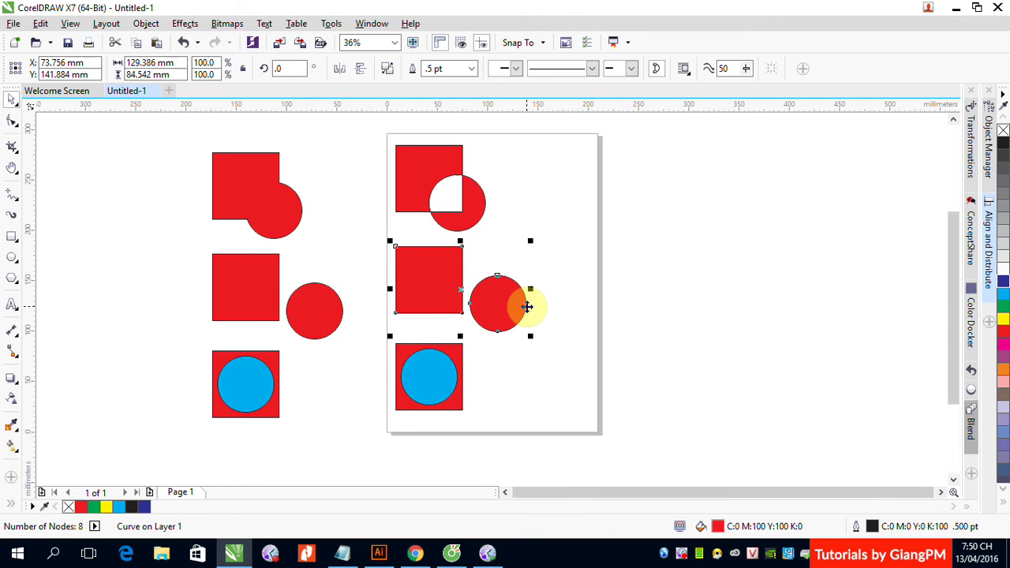
{"action": "left_click", "coordinate": [308, 395]}
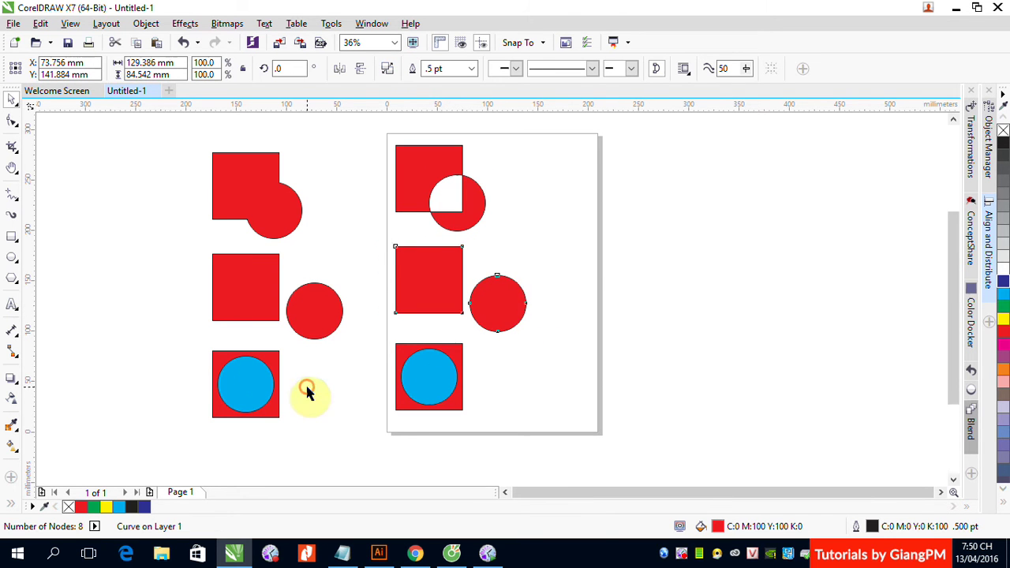
- Weld the nested bottom pair in the copy left of the page, and combine the matching nested pair on the page
{"action": "left_click_drag", "start_coordinate": [197, 342], "coordinate": [290, 440]}
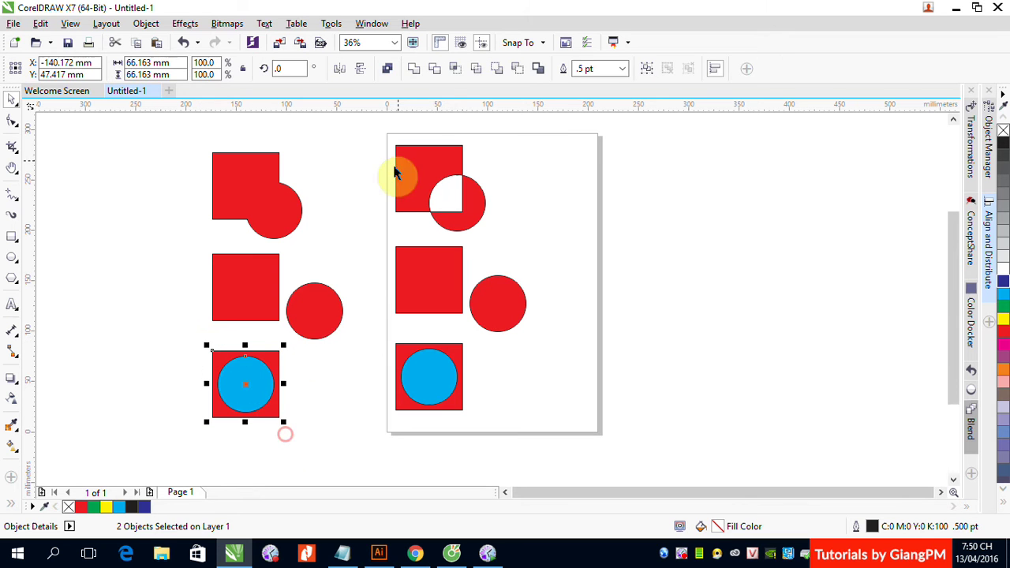
{"action": "left_click", "coordinate": [414, 70]}
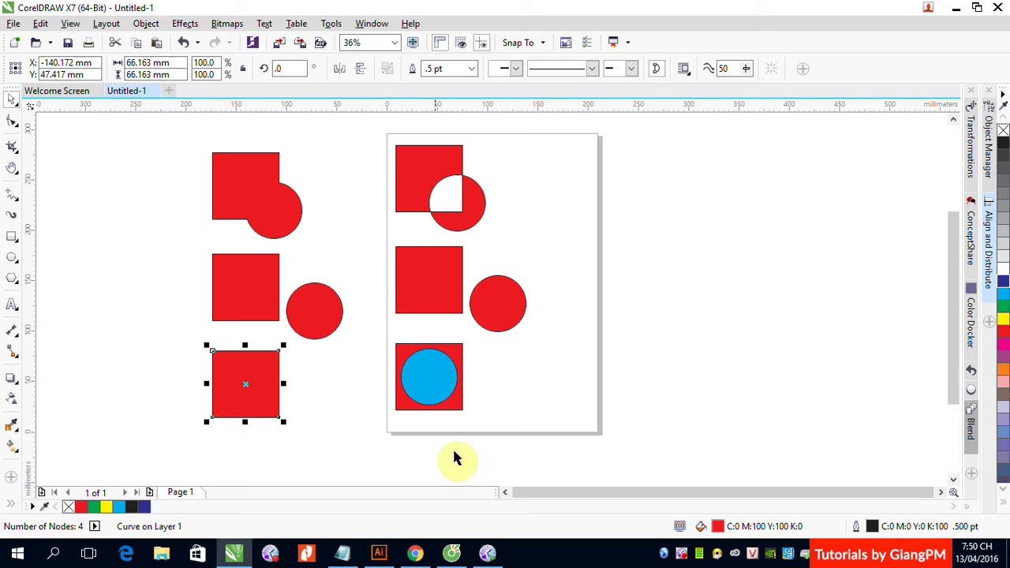
{"action": "left_click_drag", "start_coordinate": [379, 334], "coordinate": [465, 415]}
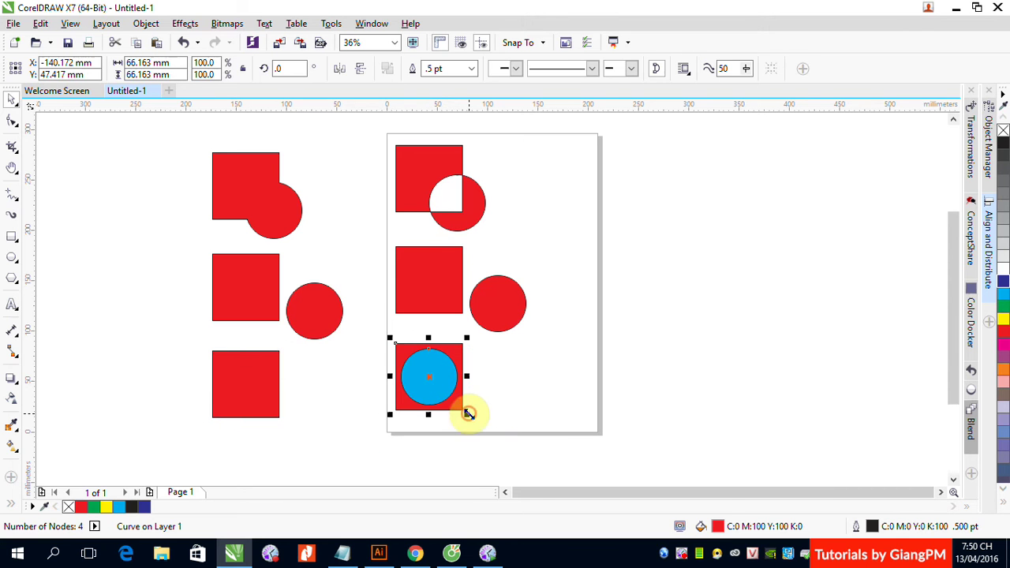
{"action": "left_click", "coordinate": [387, 71]}
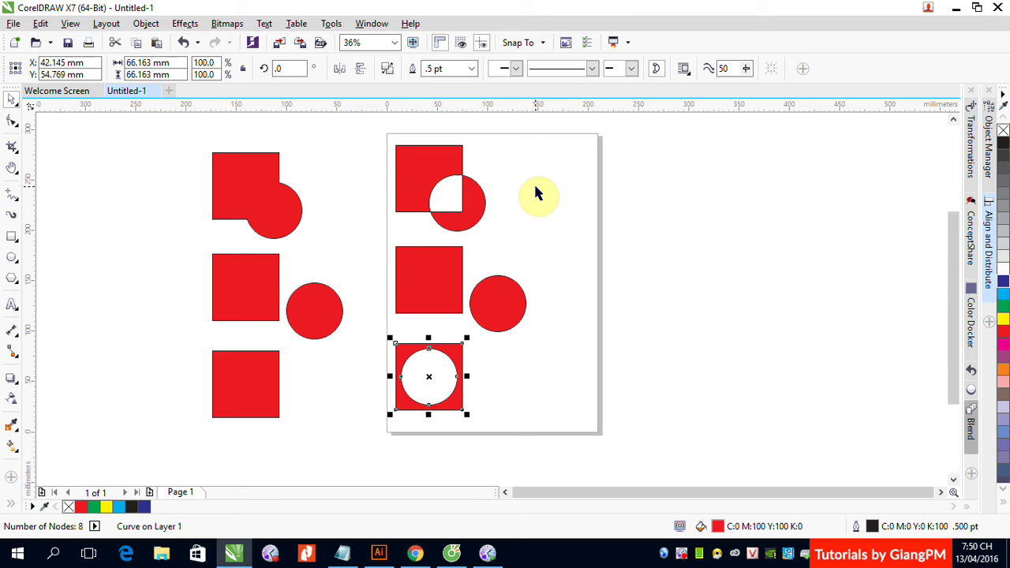
- Break apart the combined top object on the page and move its circle to the right, clear of the square
{"action": "left_click", "coordinate": [419, 174]}
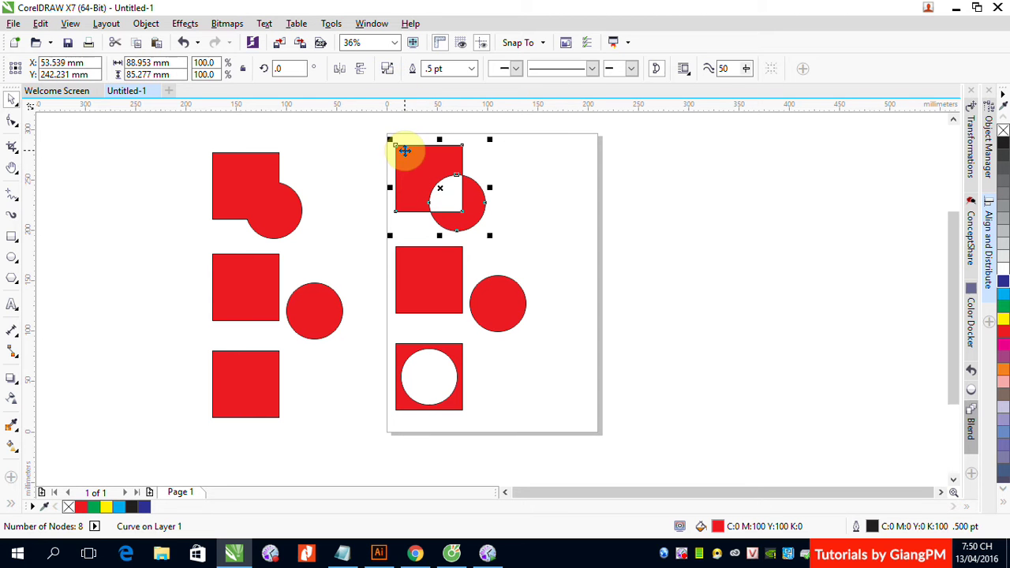
{"action": "left_click", "coordinate": [387, 71]}
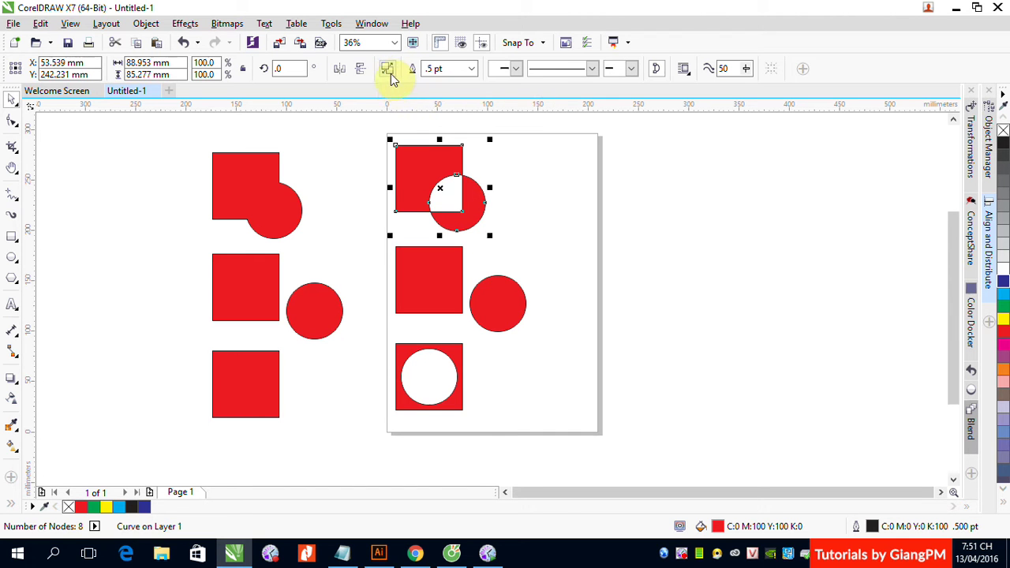
{"action": "left_click", "coordinate": [563, 192]}
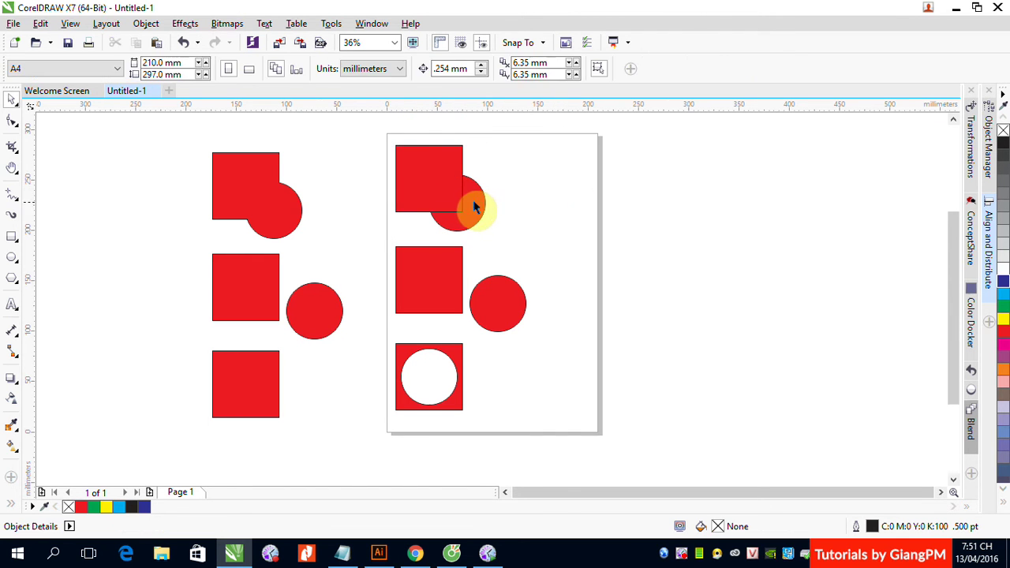
{"action": "left_click_drag", "start_coordinate": [473, 207], "coordinate": [546, 198]}
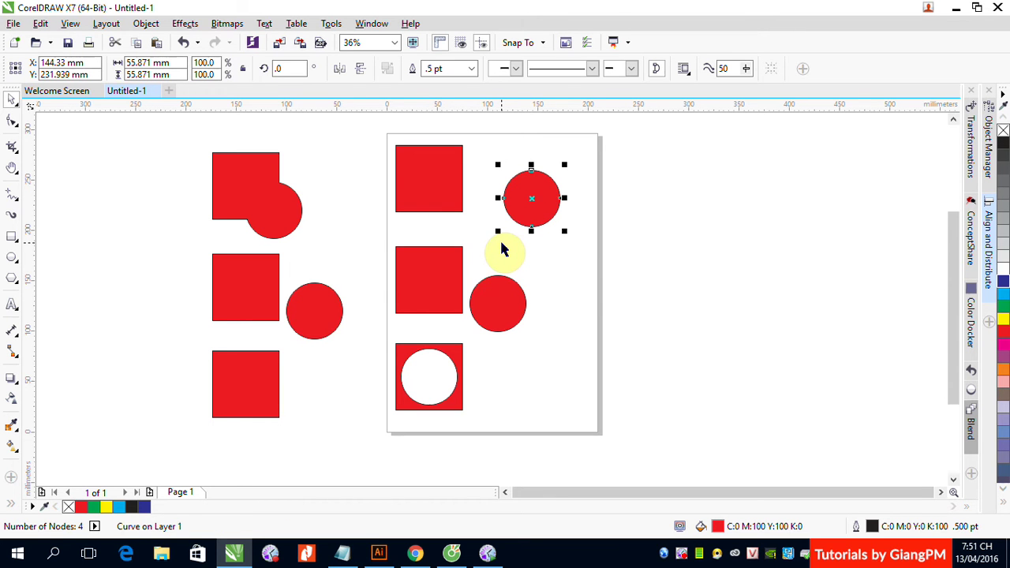
- Break apart the combined middle object on the page and move its square and circle to new positions
{"action": "left_click", "coordinate": [406, 273]}
{"action": "left_click", "coordinate": [497, 303], "text": "shift"}
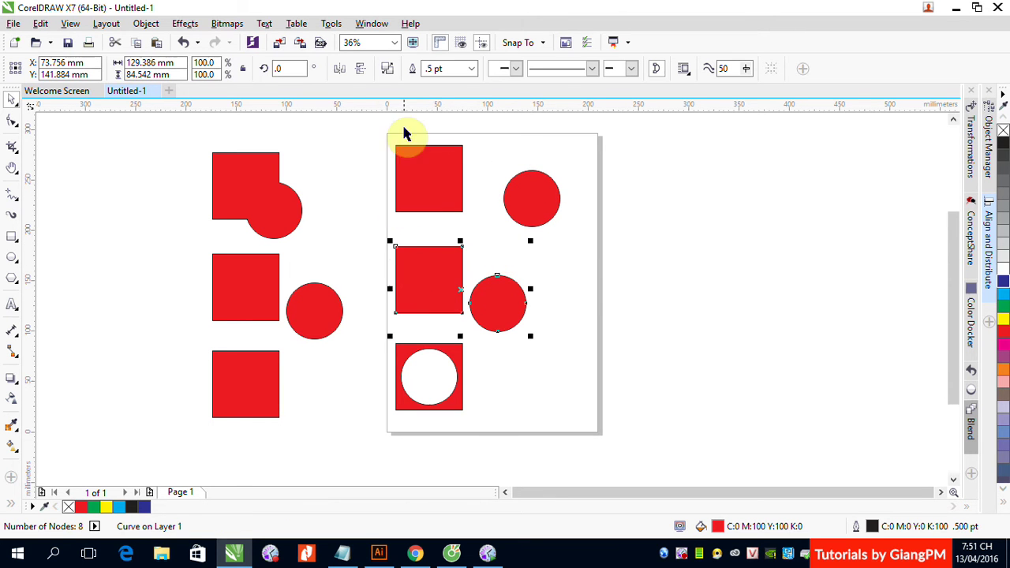
{"action": "left_click", "coordinate": [550, 295]}
{"action": "left_click_drag", "start_coordinate": [460, 289], "coordinate": [541, 296]}
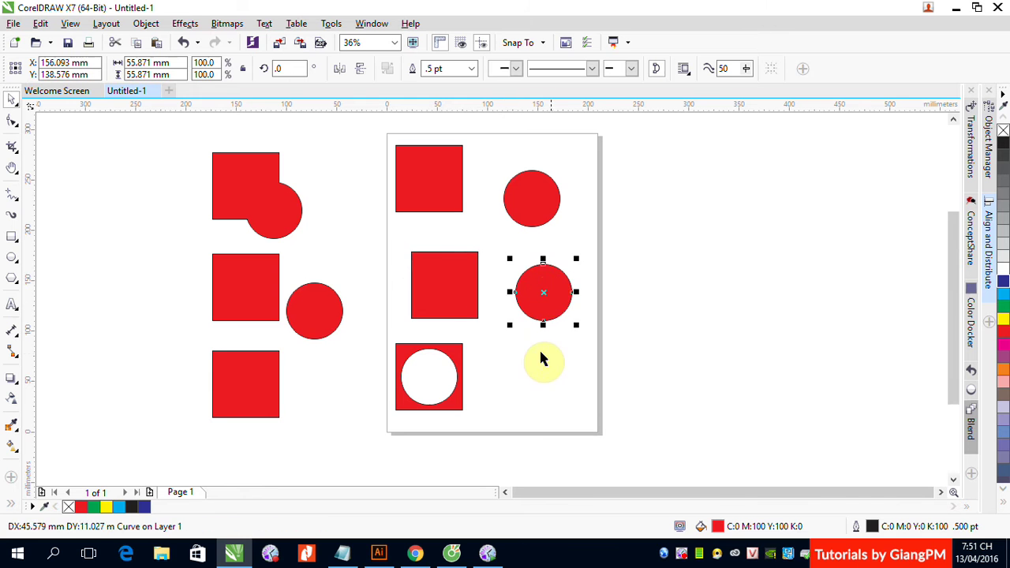
- Break apart the combined nested object on the page and move its square to the right, clear of the circle
{"action": "left_click_drag", "start_coordinate": [384, 334], "coordinate": [469, 426]}
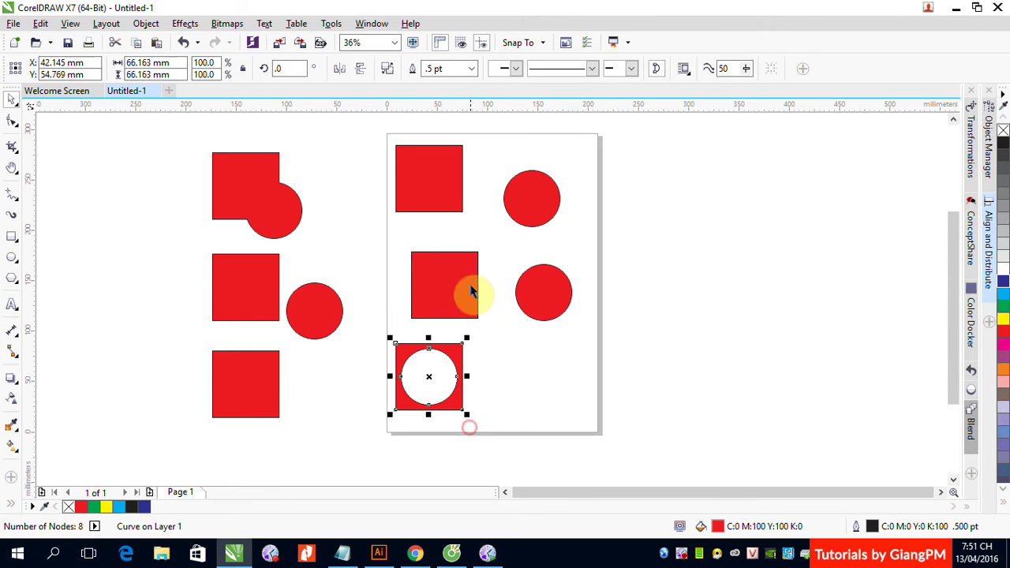
{"action": "left_click", "coordinate": [387, 71]}
{"action": "left_click", "coordinate": [505, 406]}
{"action": "left_click_drag", "start_coordinate": [435, 386], "coordinate": [527, 392]}
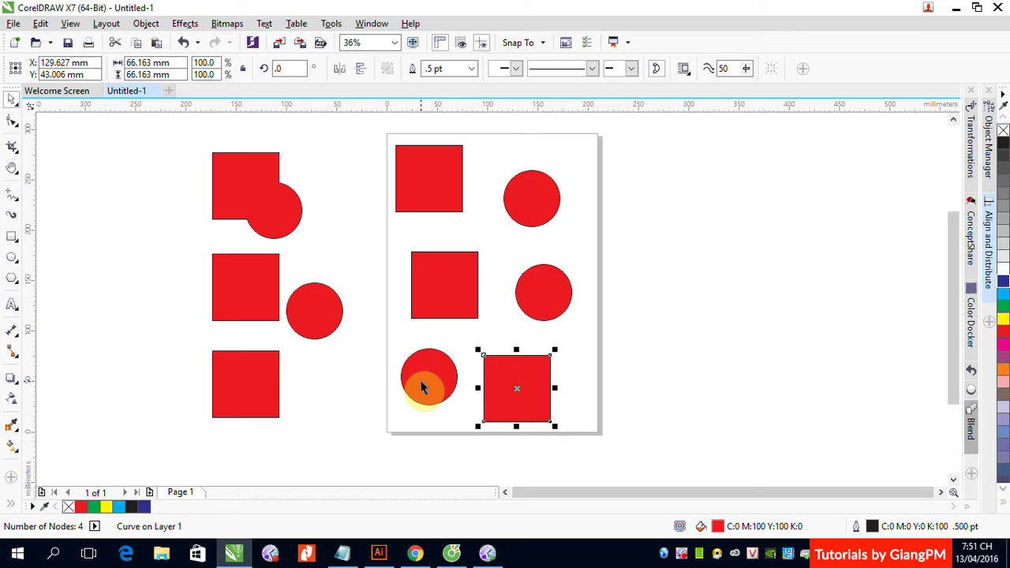
- Break apart the welded middle object left of the page into its square and circle
{"action": "left_click", "coordinate": [263, 208]}
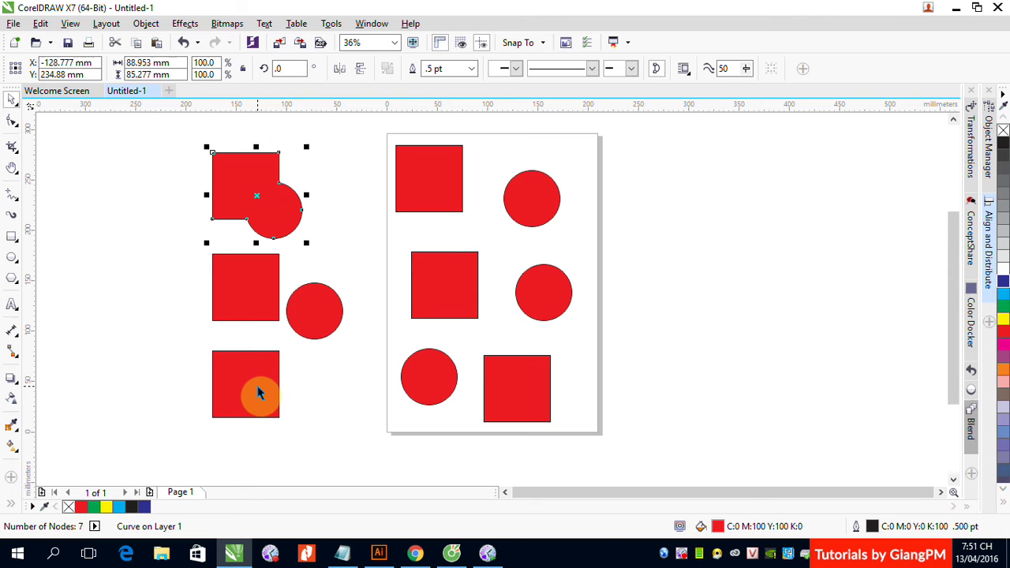
{"action": "left_click", "coordinate": [324, 306]}
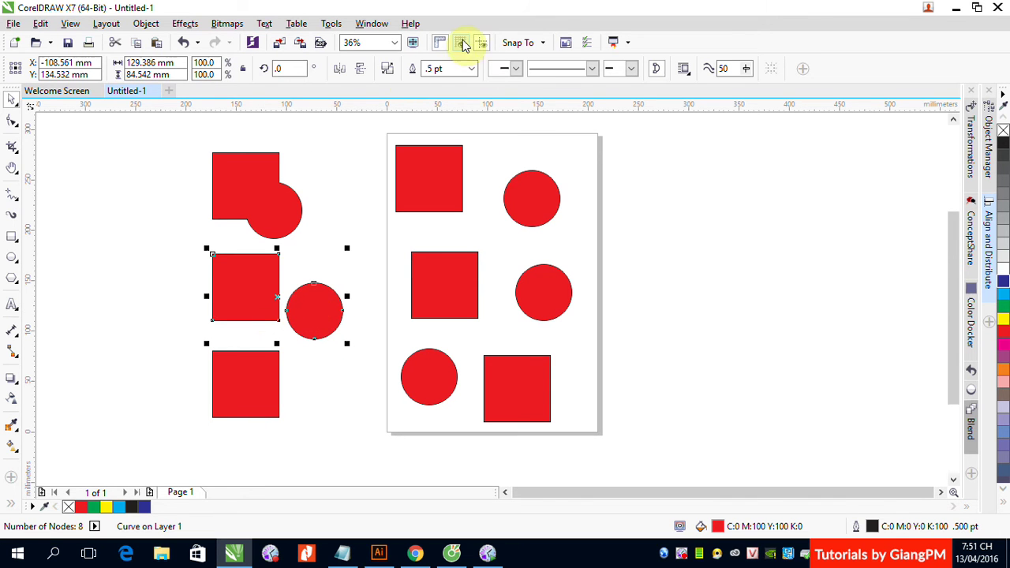
{"action": "left_click", "coordinate": [385, 69]}
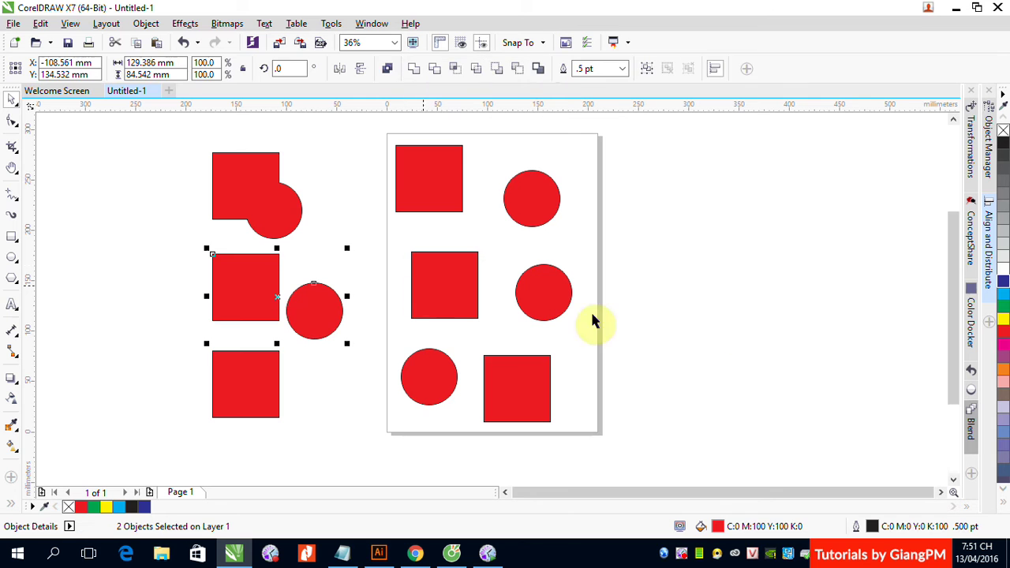
- Delete all the squares and circles on and beside the page
{"action": "left_click", "coordinate": [768, 319]}
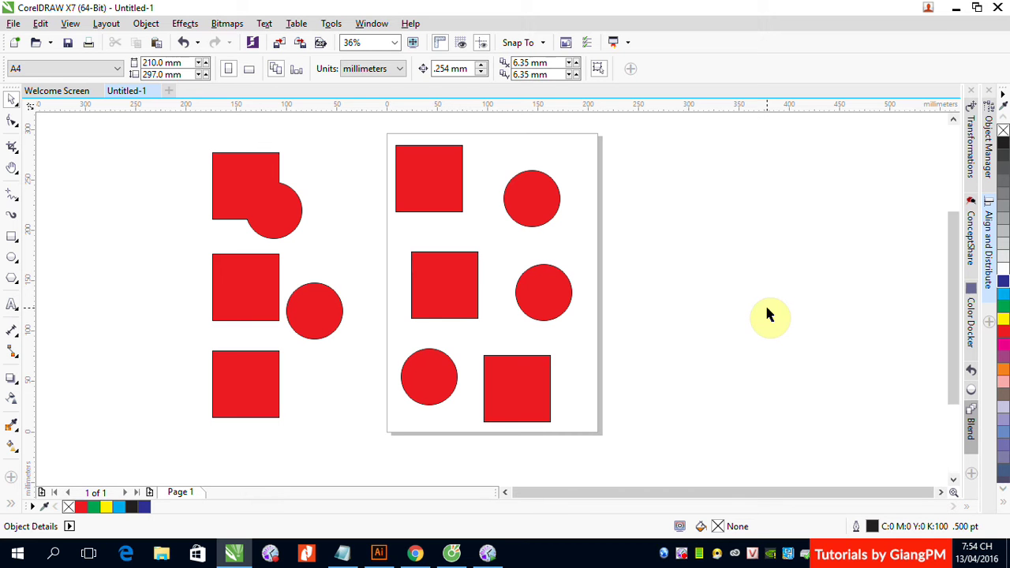
{"action": "left_click_drag", "start_coordinate": [158, 119], "coordinate": [617, 459]}
{"action": "key", "text": "Delete"}
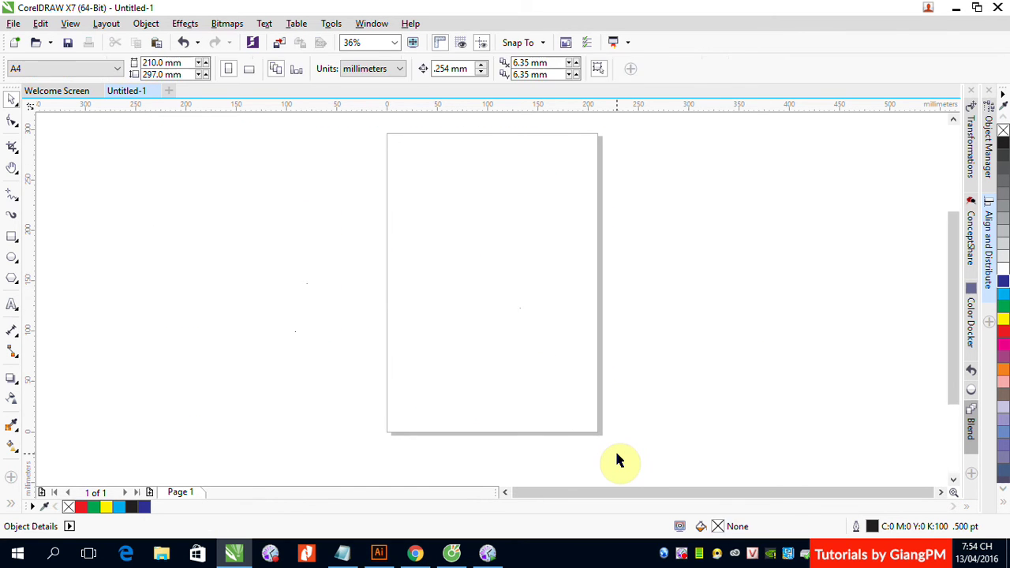
- Draw a narrow vertical rectangle about 15 by 143 mm near the page's left edge and fill it red
{"action": "left_click", "coordinate": [12, 236]}
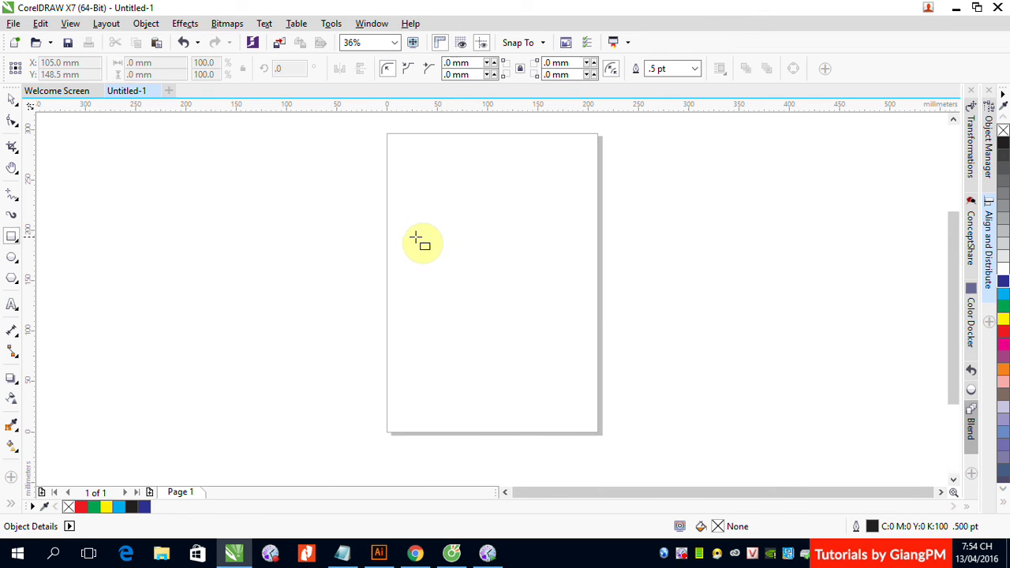
{"action": "left_click_drag", "start_coordinate": [409, 240], "coordinate": [425, 386]}
{"action": "left_click", "coordinate": [11, 98]}
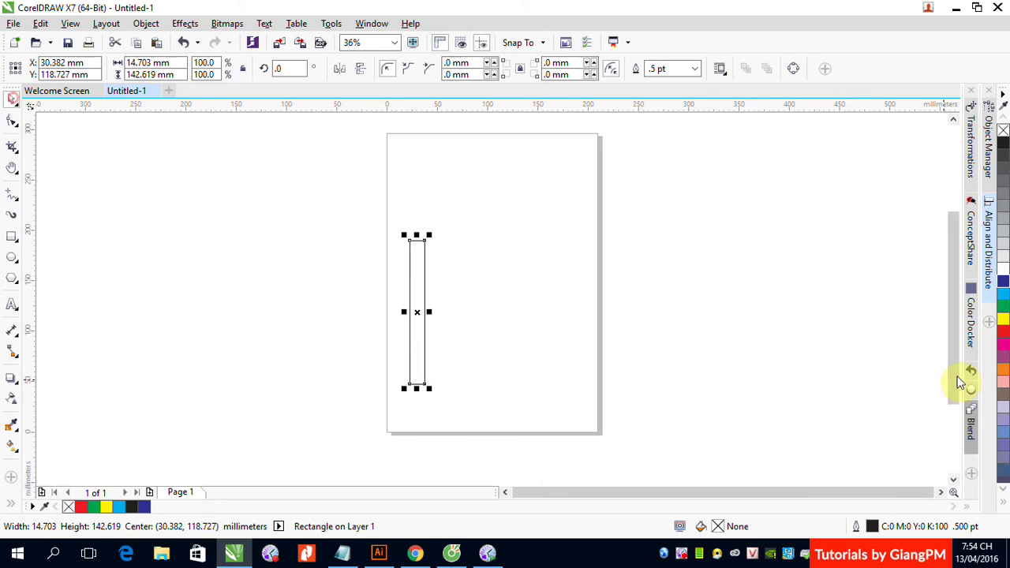
{"action": "left_click", "coordinate": [1002, 331]}
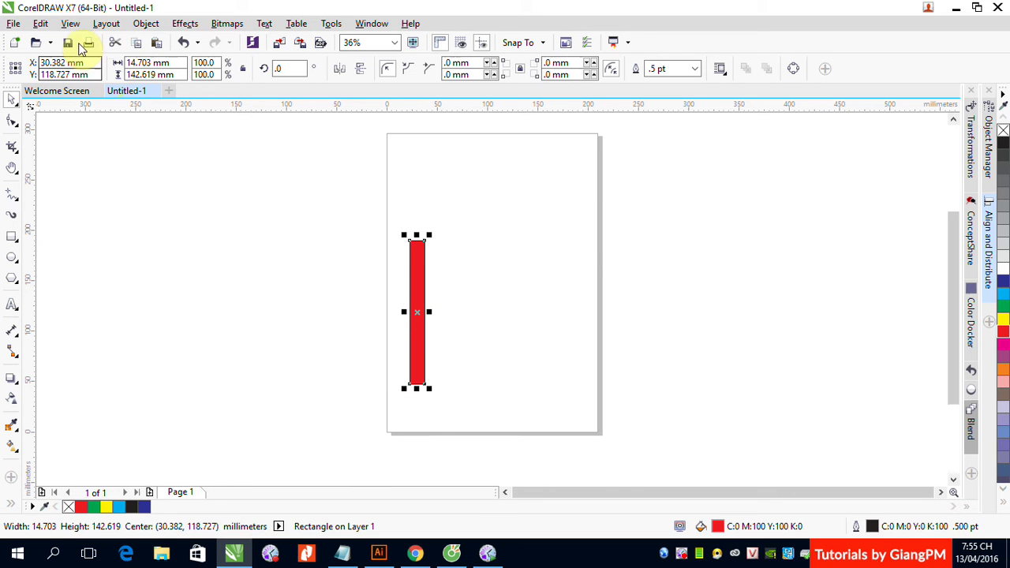
- Copy the red bar, paste it in place and rotate the copy by 90 degrees
{"action": "left_click", "coordinate": [41, 24]}
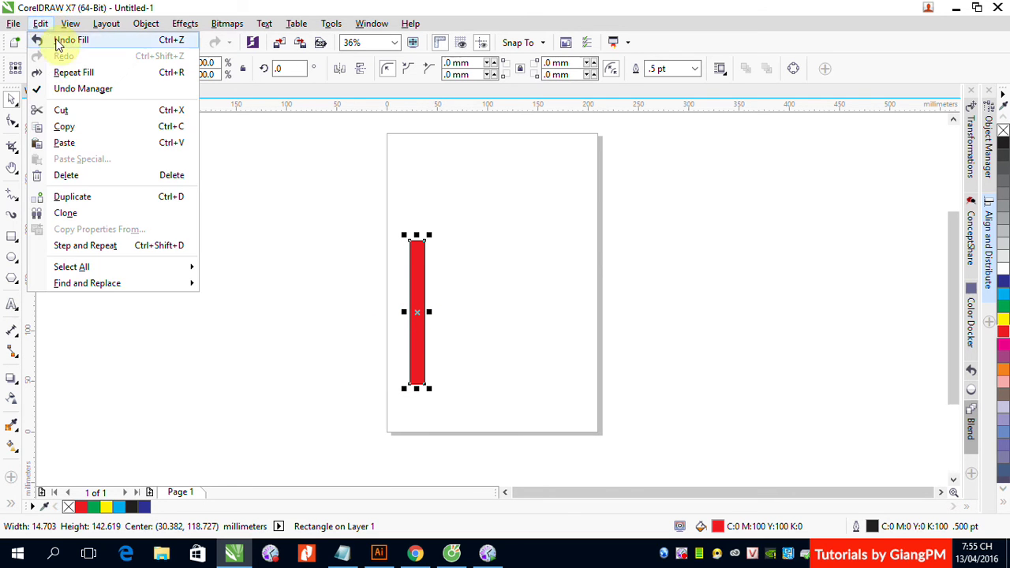
{"action": "left_click", "coordinate": [68, 126]}
{"action": "left_click", "coordinate": [39, 24]}
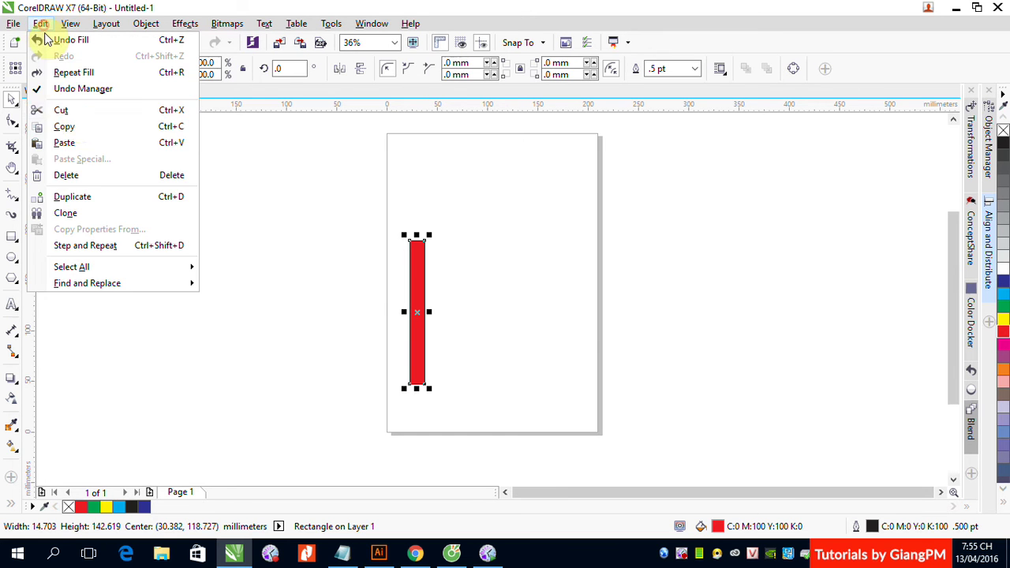
{"action": "left_click", "coordinate": [67, 143]}
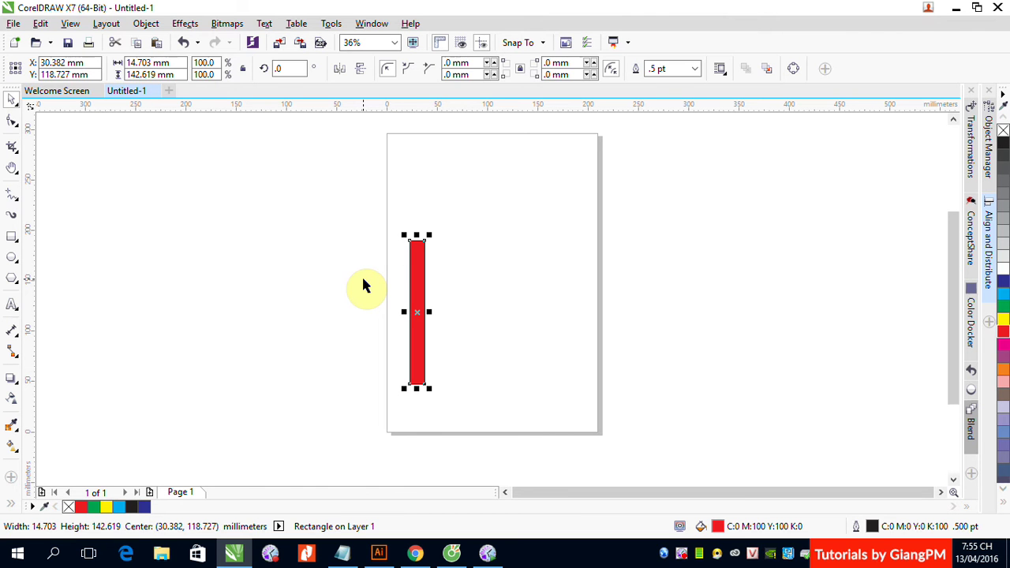
{"action": "double_click", "coordinate": [285, 69]}
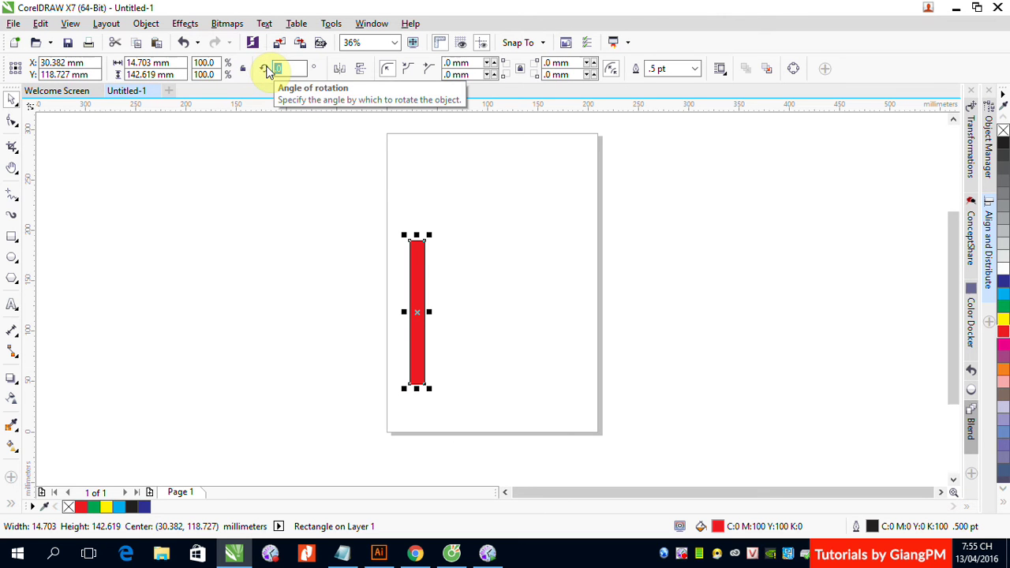
{"action": "type", "text": "90"}
{"action": "key", "text": "Return"}
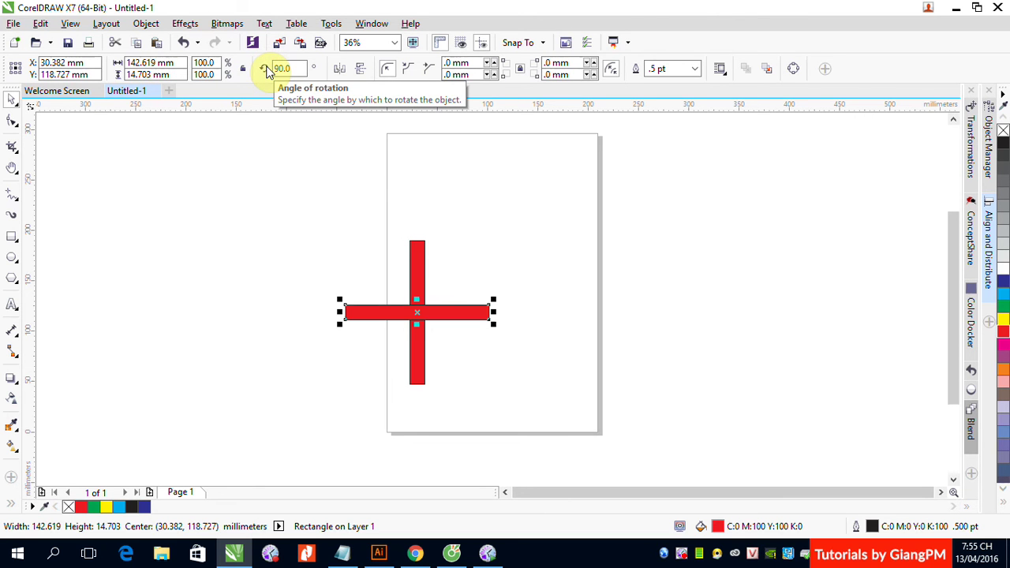
- Align the two bars by their top edges and shorten the horizontal bar from both ends to about 94 mm
{"action": "left_click", "coordinate": [417, 276], "text": "shift"}
{"action": "key", "text": "t"}
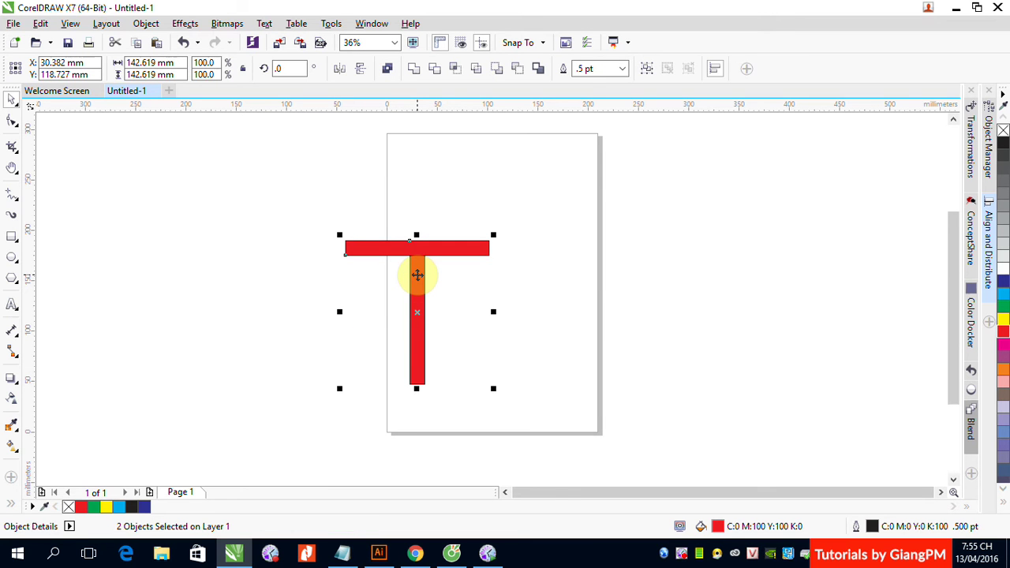
{"action": "left_click", "coordinate": [549, 299]}
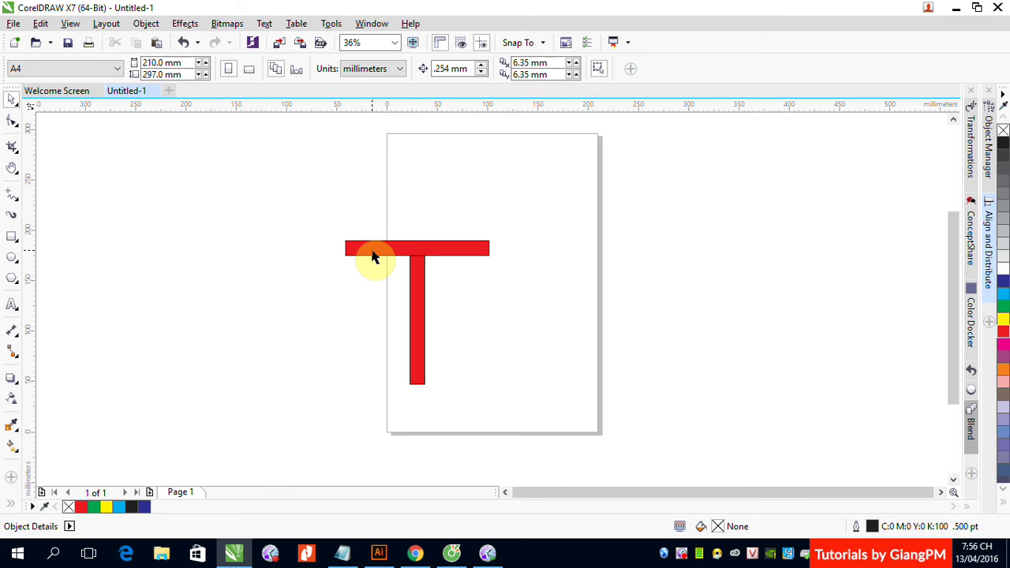
{"action": "left_click", "coordinate": [373, 250]}
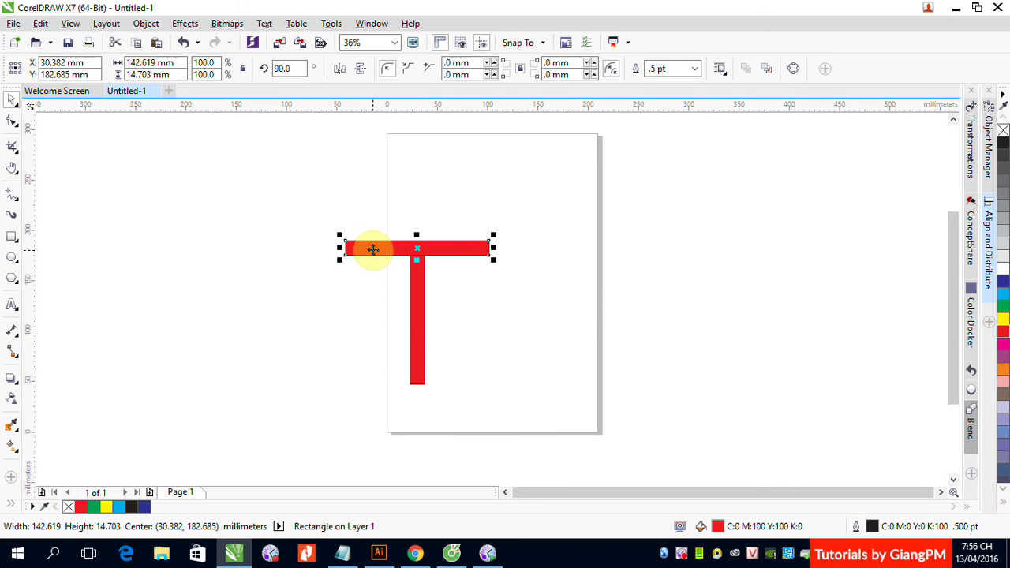
{"action": "left_click_drag", "start_coordinate": [339, 248], "coordinate": [369, 247]}
{"action": "left_click", "coordinate": [493, 268]}
- Weld the two bars into a single T shape and move it to the left of the page
{"action": "left_click_drag", "start_coordinate": [345, 197], "coordinate": [492, 409]}
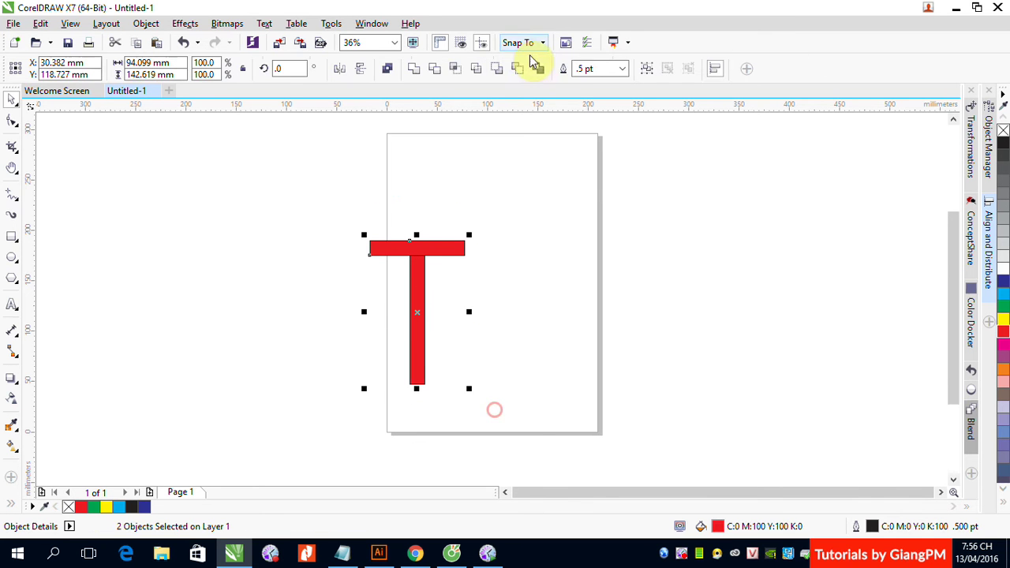
{"action": "left_click", "coordinate": [413, 71]}
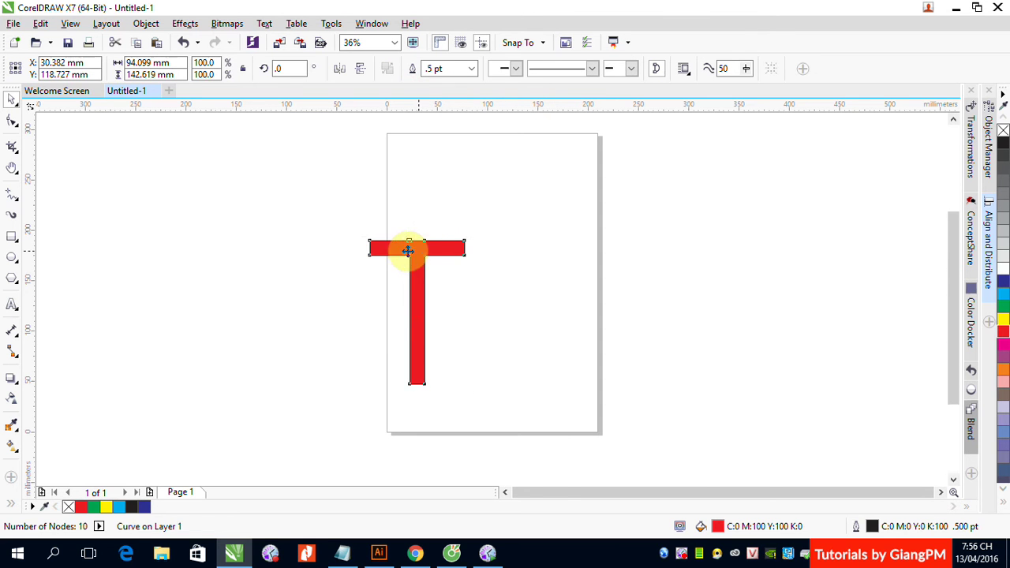
{"action": "left_click_drag", "start_coordinate": [402, 252], "coordinate": [176, 252]}
- Paste the bar again, place a second copy to its right and rotate that copy by 90 degrees
{"action": "key", "text": "ctrl+v"}
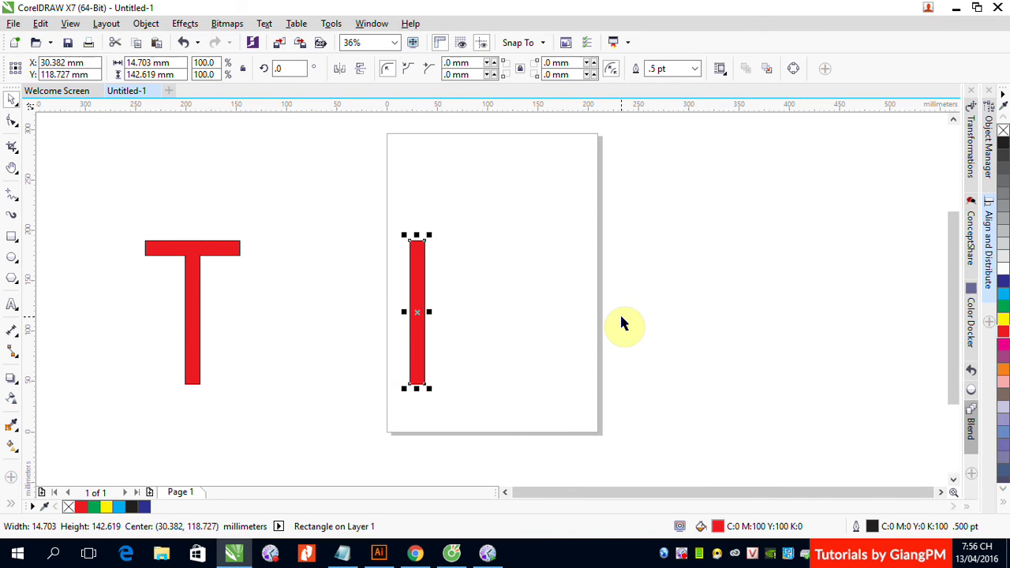
{"action": "left_click_drag", "start_coordinate": [414, 336], "coordinate": [513, 280]}
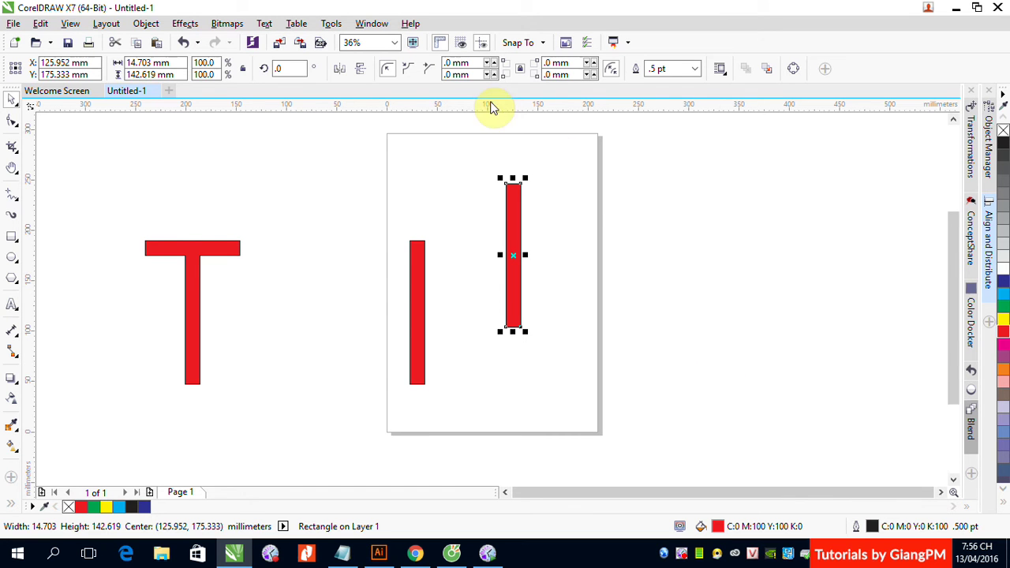
{"action": "left_click", "coordinate": [284, 69]}
{"action": "type", "text": "90"}
{"action": "key", "text": "Return"}
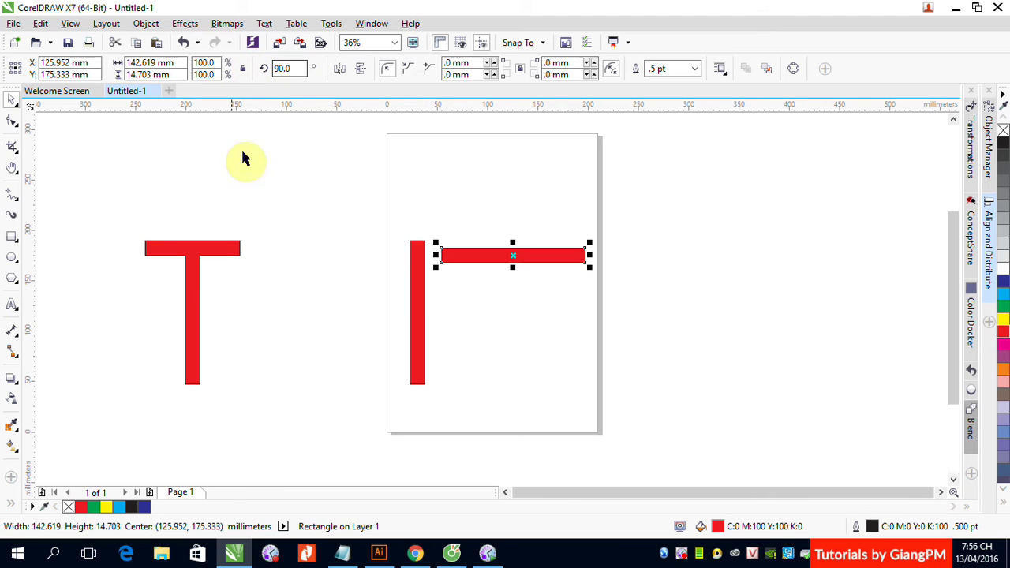
- Align the bars by their top edges and vertical centres, and shorten the horizontal bar from both ends to about 87 mm
{"action": "left_click", "coordinate": [416, 295], "text": "shift"}
{"action": "key", "text": "t"}
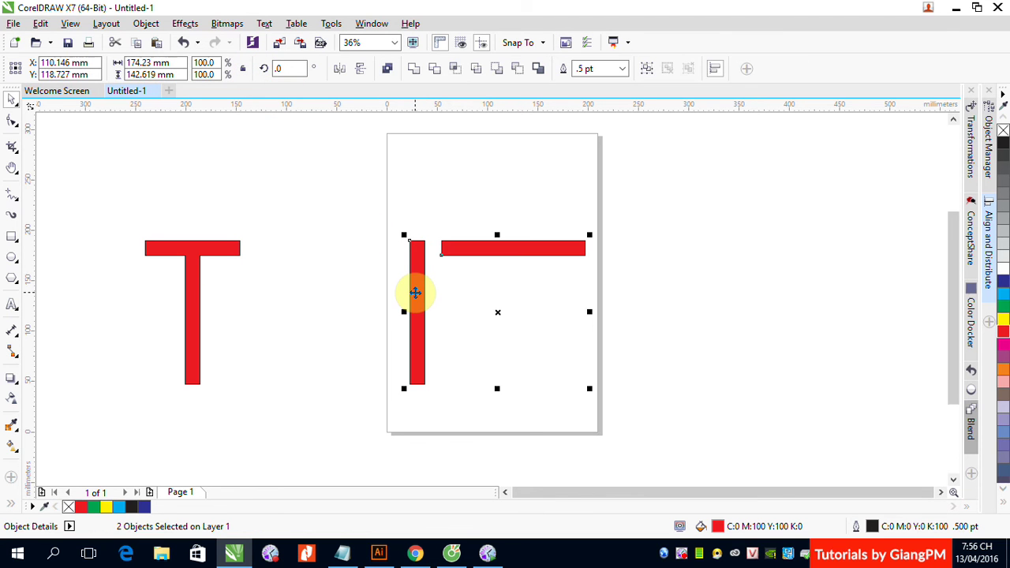
{"action": "key", "text": "c"}
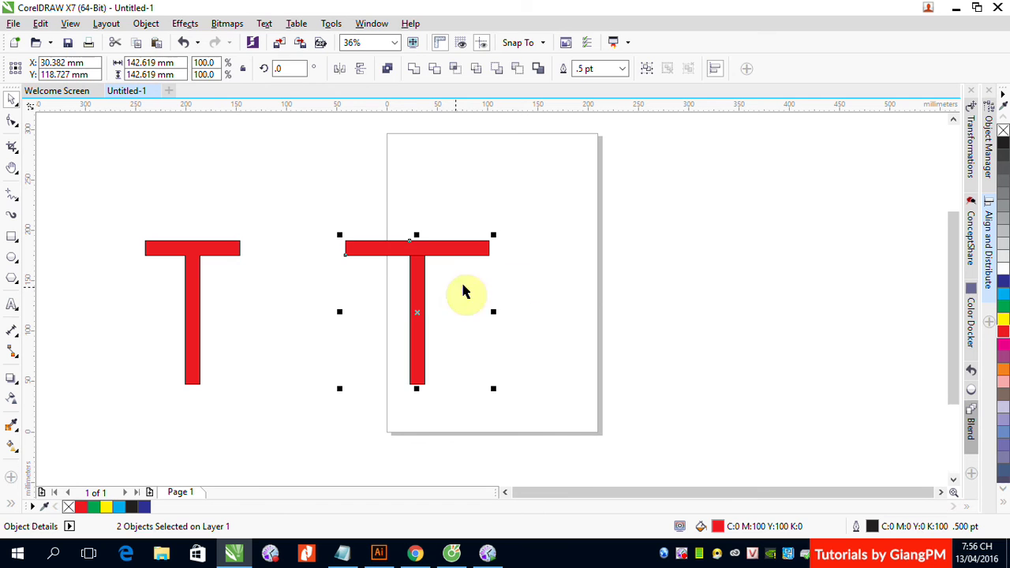
{"action": "left_click", "coordinate": [582, 276]}
{"action": "left_click", "coordinate": [352, 251]}
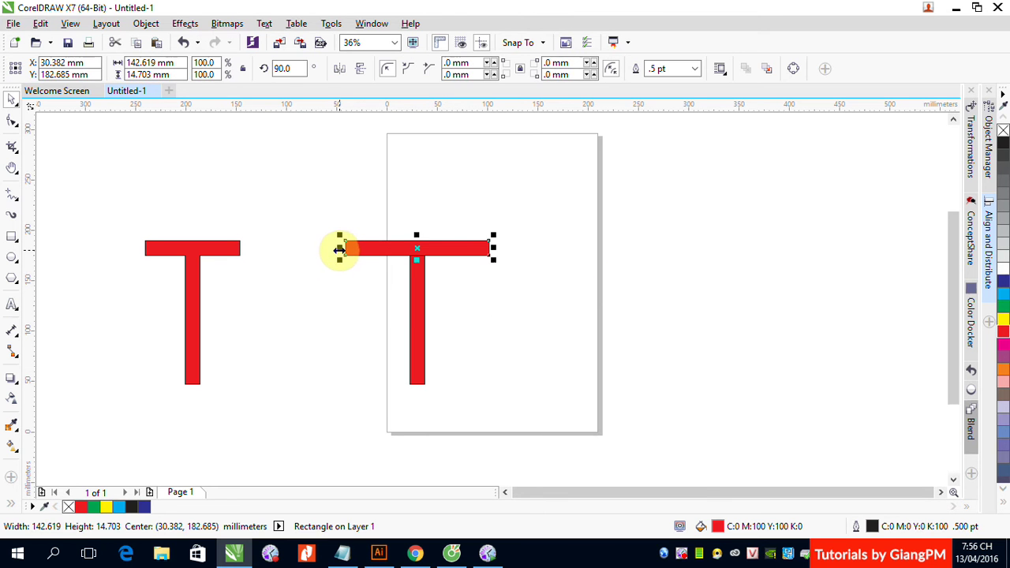
{"action": "left_click_drag", "start_coordinate": [339, 249], "coordinate": [368, 249]}
- Weld the second pair of bars into a T and move it beside the first T, left of the page
{"action": "left_click_drag", "start_coordinate": [356, 210], "coordinate": [506, 444]}
{"action": "left_click", "coordinate": [413, 70]}
{"action": "left_click", "coordinate": [568, 268]}
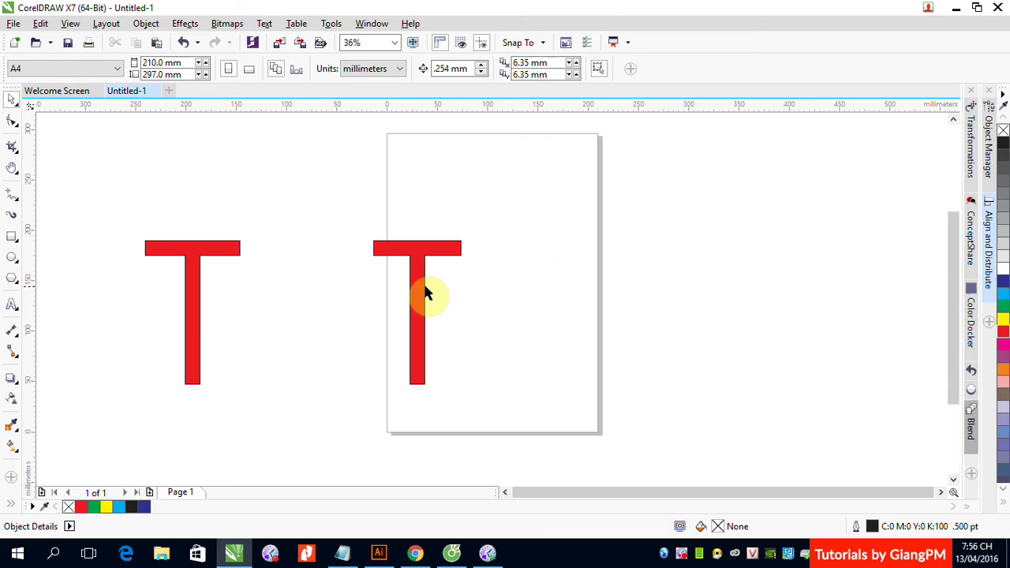
{"action": "left_click_drag", "start_coordinate": [418, 293], "coordinate": [275, 247]}
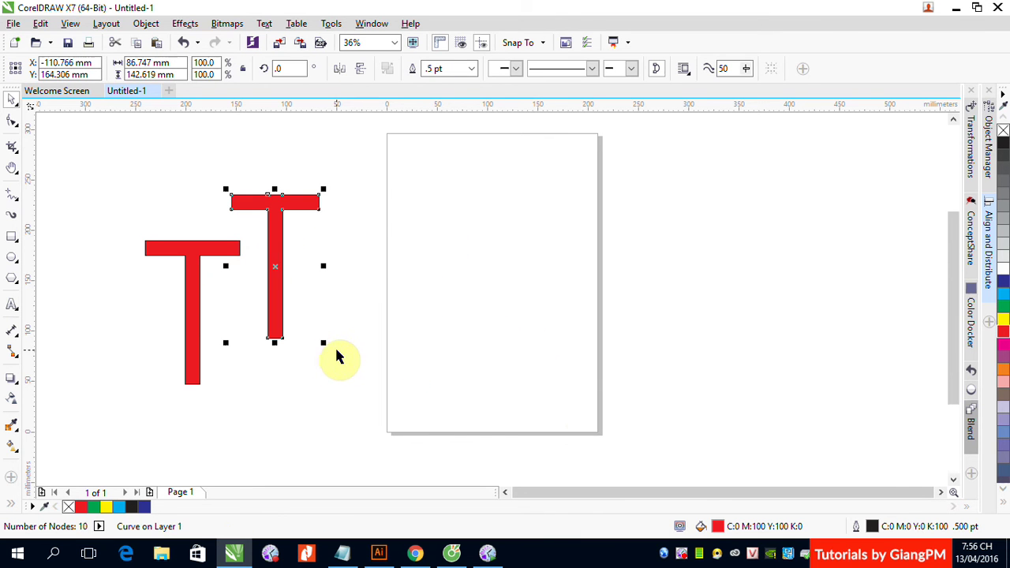
- Paste multiple copies of the vertical bar, spread them across the page and left of it, and undo the last move
{"action": "key", "text": "ctrl+v"}
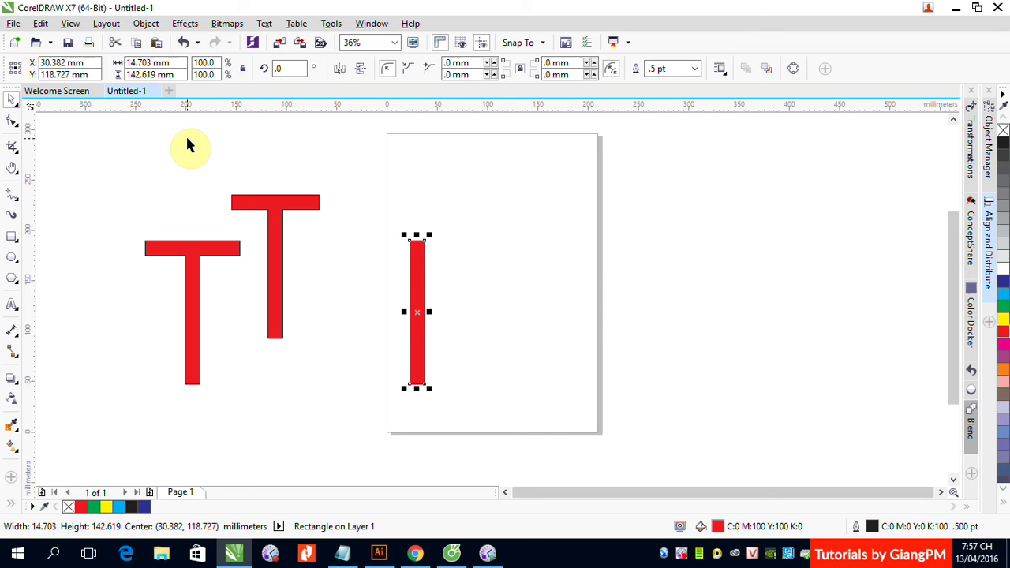
{"action": "left_click", "coordinate": [597, 293]}
{"action": "left_click_drag", "start_coordinate": [413, 297], "coordinate": [590, 276]}
{"action": "left_click_drag", "start_coordinate": [412, 291], "coordinate": [535, 293]}
{"action": "left_click_drag", "start_coordinate": [410, 307], "coordinate": [338, 338]}
{"action": "left_click_drag", "start_coordinate": [417, 332], "coordinate": [351, 384]}
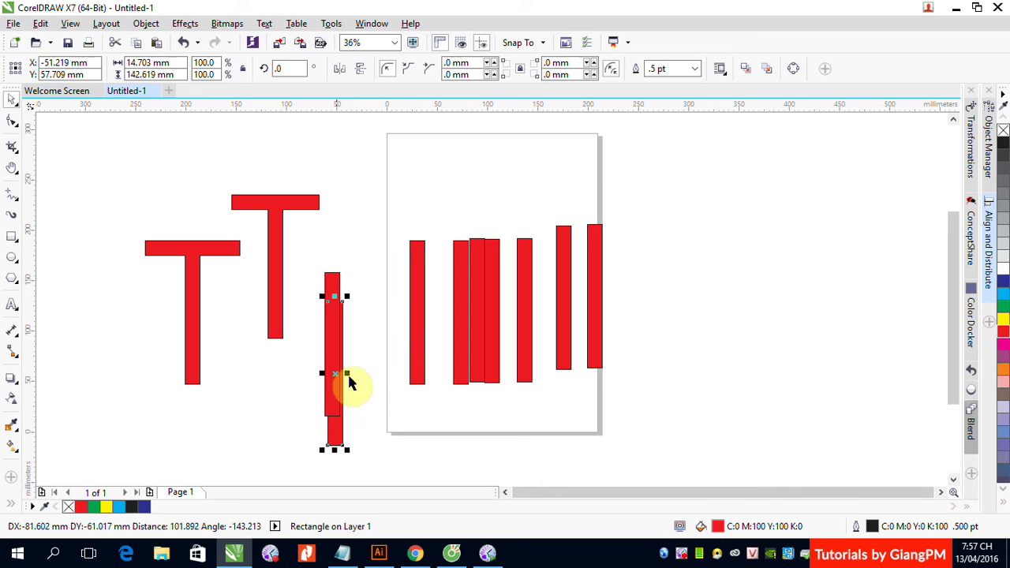
{"action": "left_click_drag", "start_coordinate": [415, 339], "coordinate": [354, 388]}
{"action": "left_click_drag", "start_coordinate": [419, 342], "coordinate": [381, 380]}
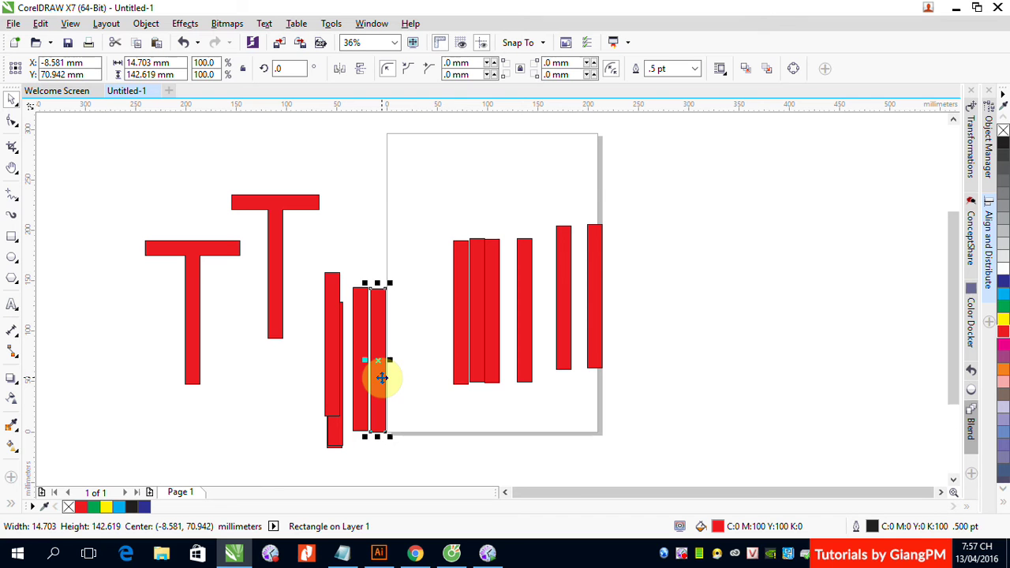
{"action": "key", "text": "ctrl+z"}
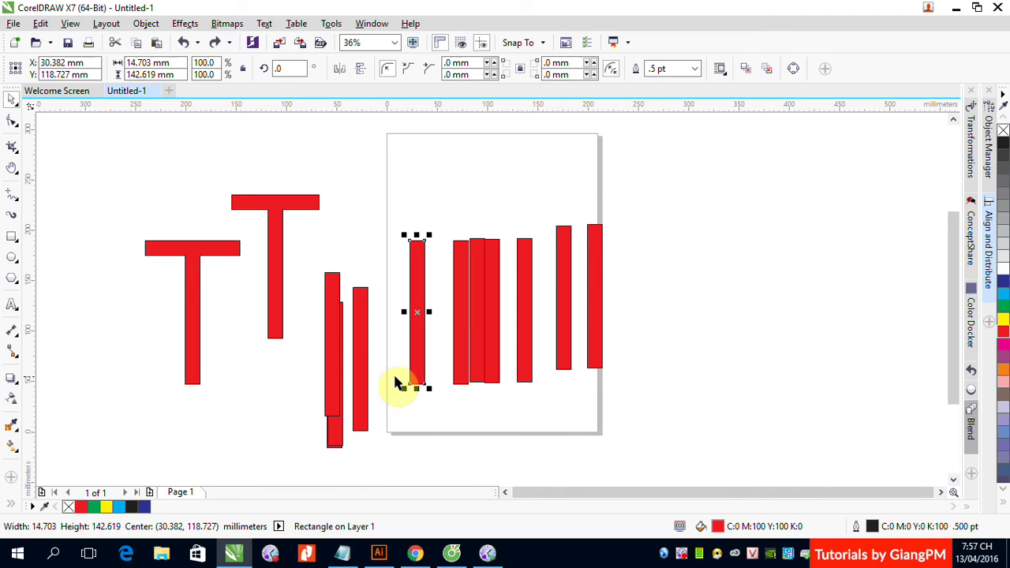
- Delete all the scattered bars and restore a single vertical bar at the original position on the page
{"action": "left_click_drag", "start_coordinate": [316, 232], "coordinate": [684, 462]}
{"action": "key", "text": "Delete"}
{"action": "key", "text": "ctrl+z"}
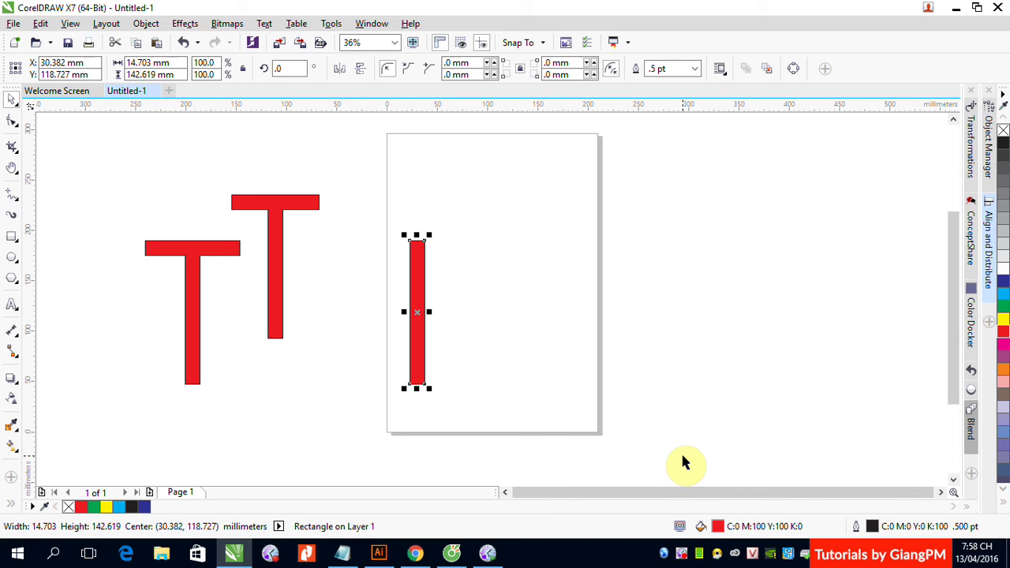
- Rotate one copy of the vertical bar by 90° and align both bars by their top edges
{"action": "left_click", "coordinate": [288, 68]}
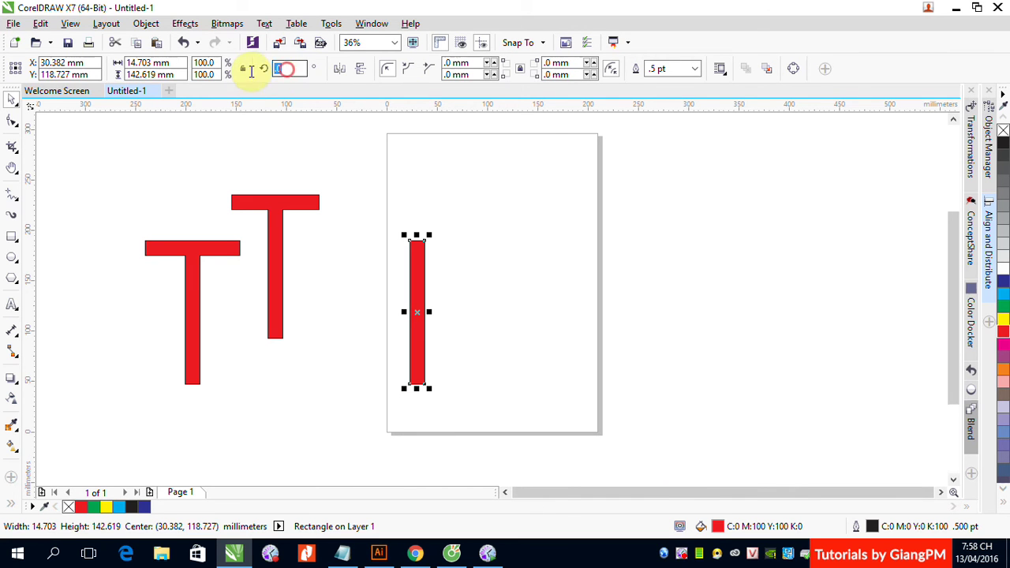
{"action": "type", "text": "90"}
{"action": "key", "text": "Return"}
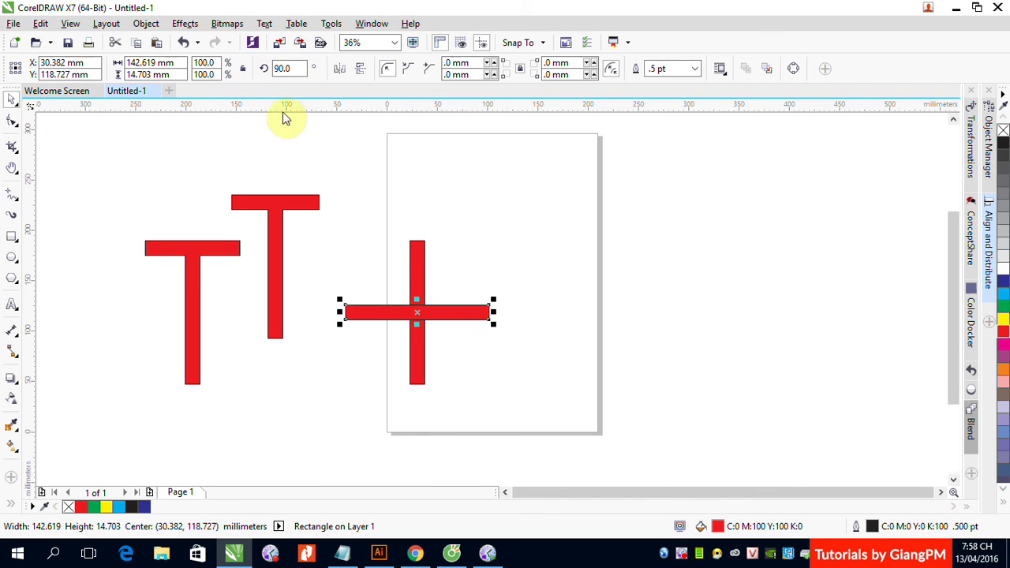
{"action": "left_click", "coordinate": [416, 260], "text": "shift"}
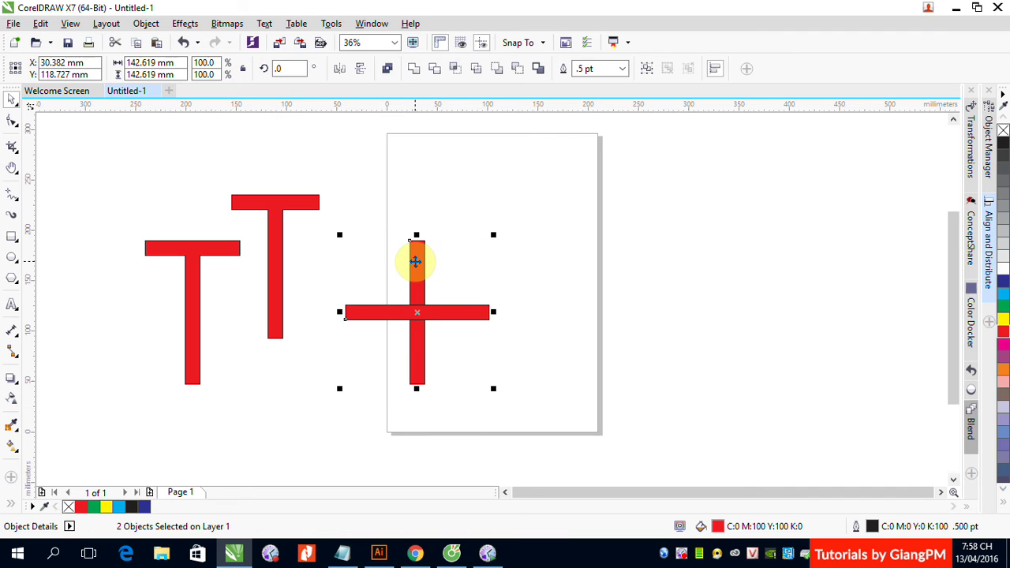
{"action": "key", "text": "t"}
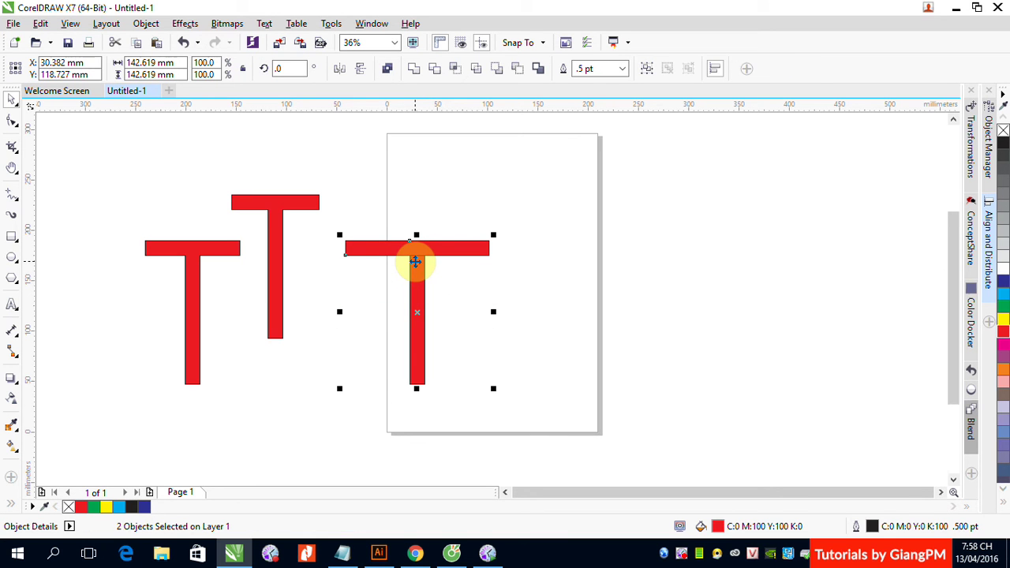
- Shorten the horizontal bar symmetrically from both ends to about 97 mm
{"action": "left_click", "coordinate": [542, 258]}
{"action": "left_click", "coordinate": [368, 251]}
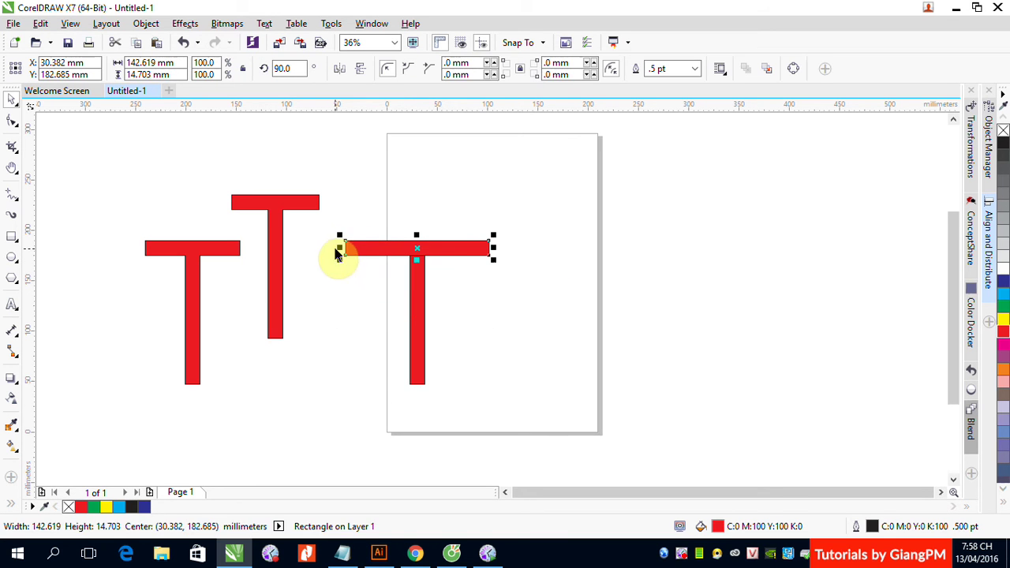
{"action": "left_click_drag", "start_coordinate": [339, 249], "coordinate": [368, 248]}
{"action": "left_click", "coordinate": [467, 326]}
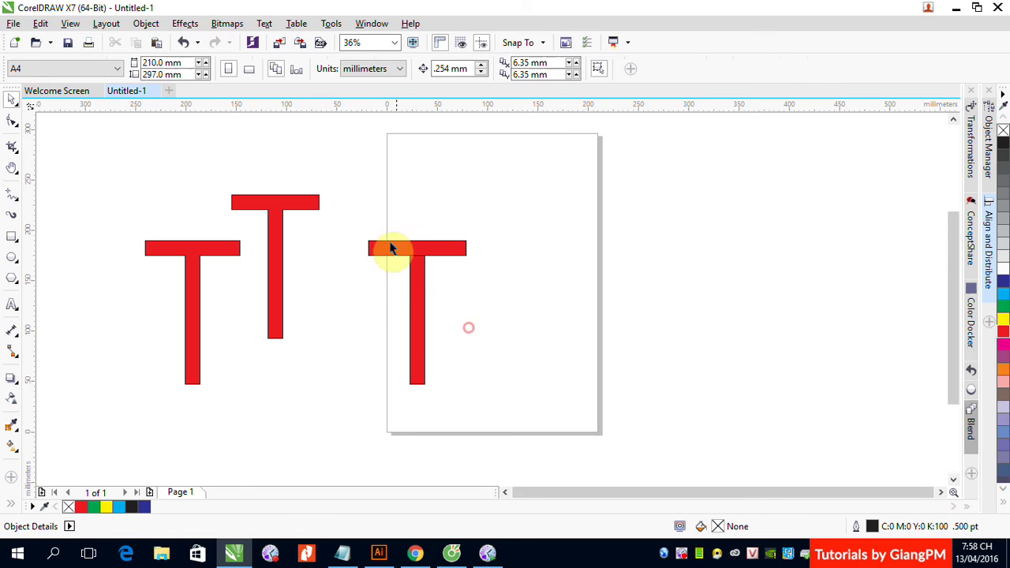
- Weld the two bars into a third T and move it to the far left of the other Ts
{"action": "left_click_drag", "start_coordinate": [341, 214], "coordinate": [480, 406]}
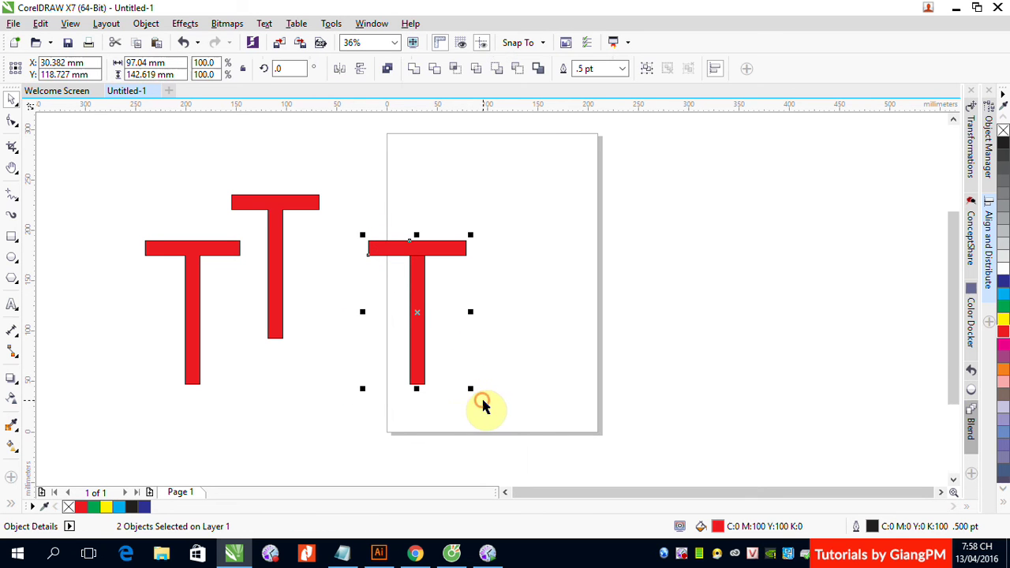
{"action": "left_click", "coordinate": [416, 70]}
{"action": "left_click_drag", "start_coordinate": [419, 280], "coordinate": [104, 251]}
- Paste two stacked vertical bars and skew their top ends 15° outward in opposite directions to form a V
{"action": "key", "text": "ctrl+v"}
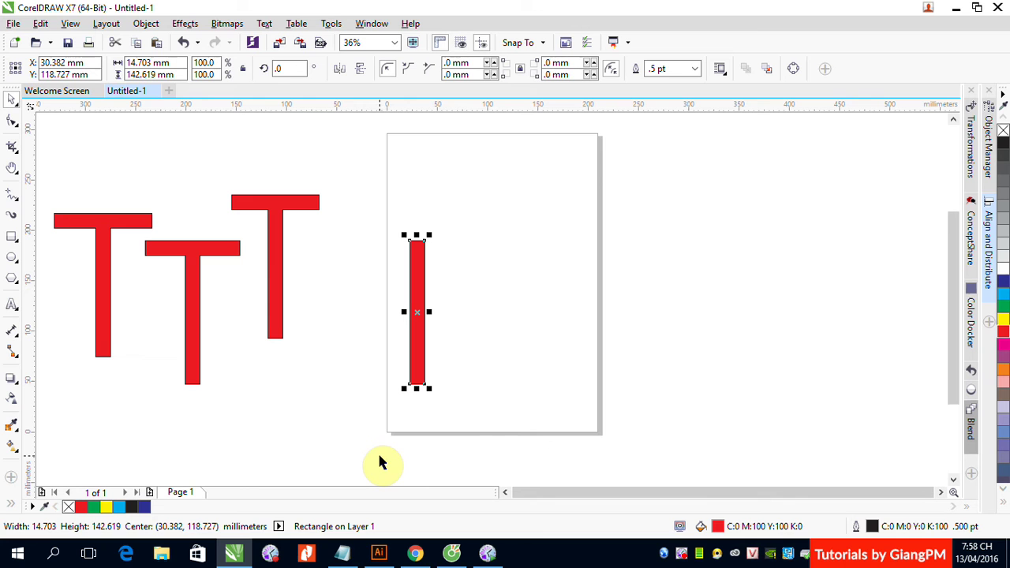
{"action": "left_click", "coordinate": [417, 351]}
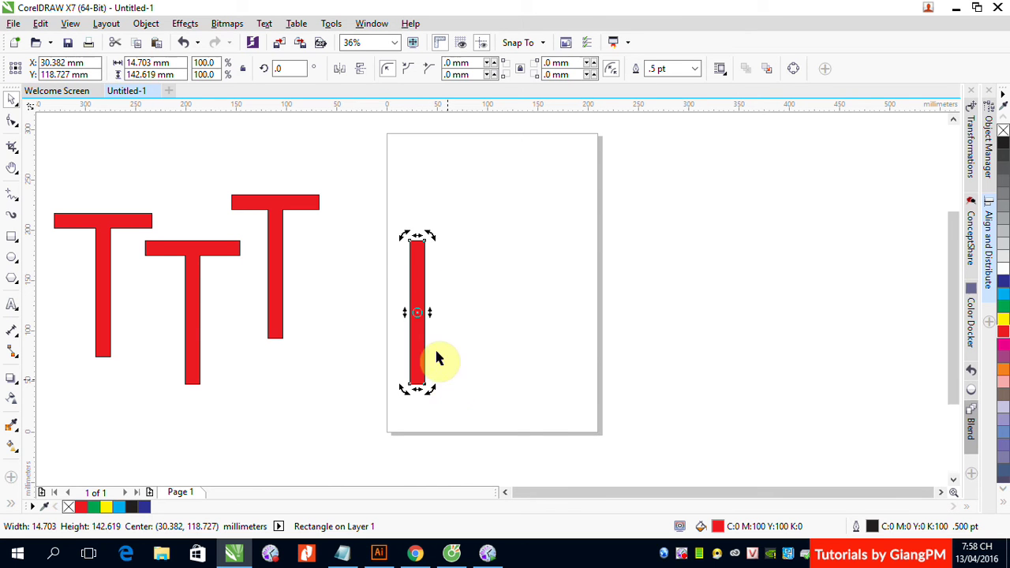
{"action": "left_click_drag", "start_coordinate": [416, 235], "coordinate": [392, 238]}
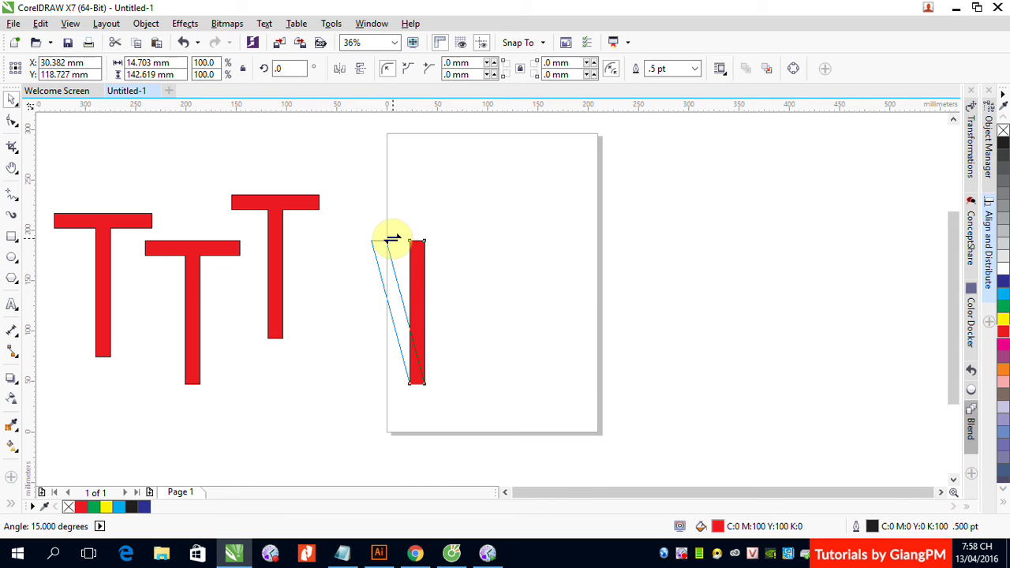
{"action": "left_click_drag", "start_coordinate": [392, 238], "coordinate": [396, 240]}
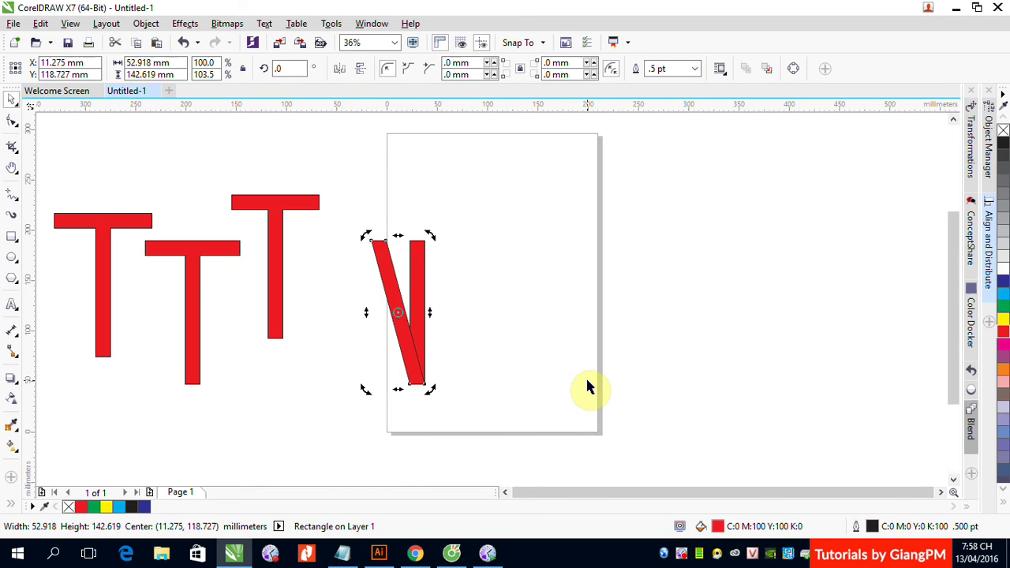
{"action": "left_click", "coordinate": [422, 270]}
{"action": "left_click", "coordinate": [414, 276]}
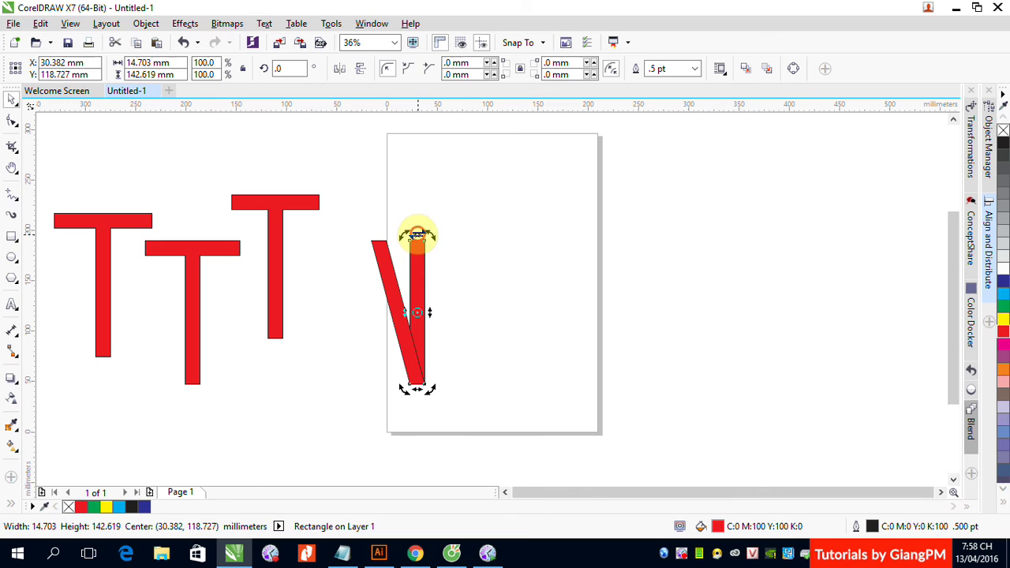
{"action": "left_click_drag", "start_coordinate": [416, 235], "coordinate": [442, 238]}
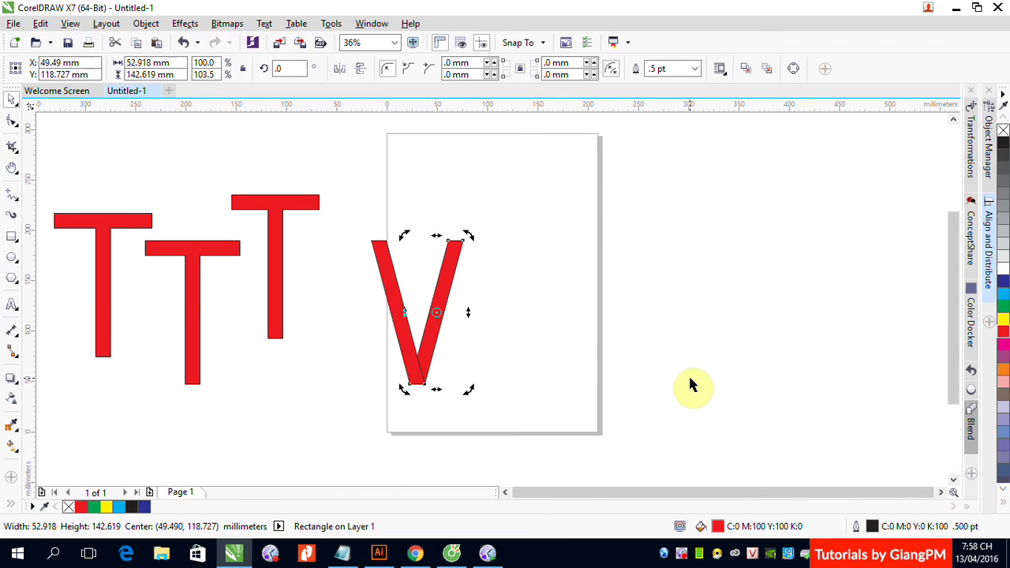
- Weld the two slanted bars into one V and move it to the right of the page
{"action": "mouse_move", "coordinate": [342, 198]}
{"action": "left_mouse_down"}
{"action": "mouse_move", "coordinate": [442, 300]}
{"action": "mouse_move", "coordinate": [534, 426]}
{"action": "left_mouse_up"}
{"action": "left_click", "coordinate": [413, 69]}
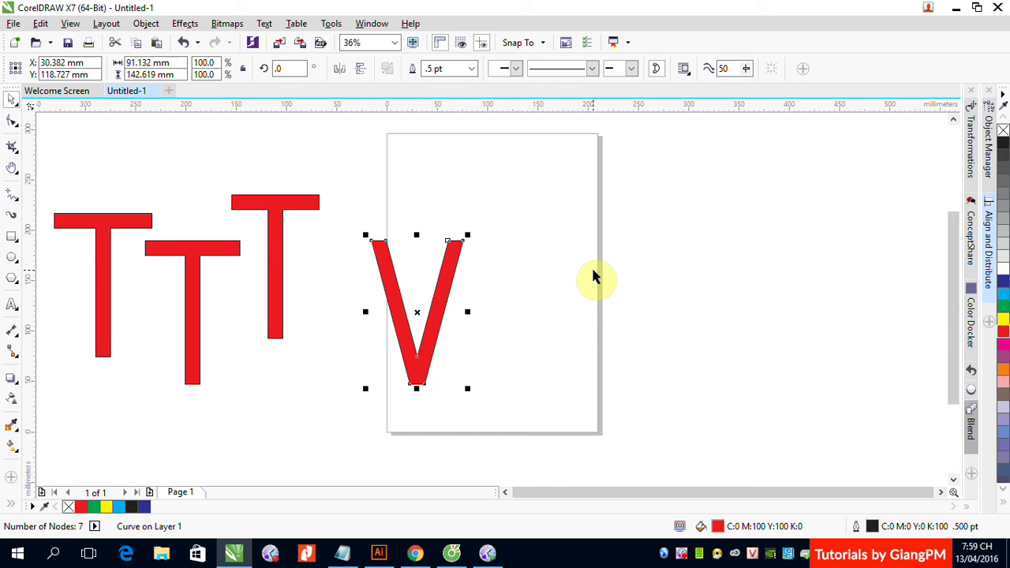
{"action": "left_click_drag", "start_coordinate": [412, 313], "coordinate": [814, 326]}
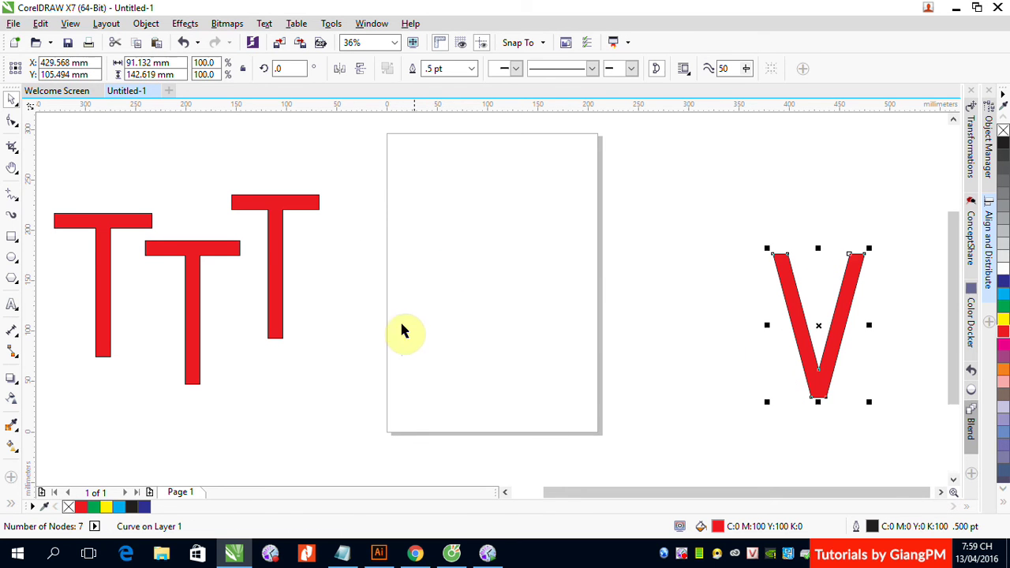
- Paste two stacked bars and skew their bottom ends outward, one 15° left and the other right to about 59 mm wide
{"action": "key", "text": "ctrl+v"}
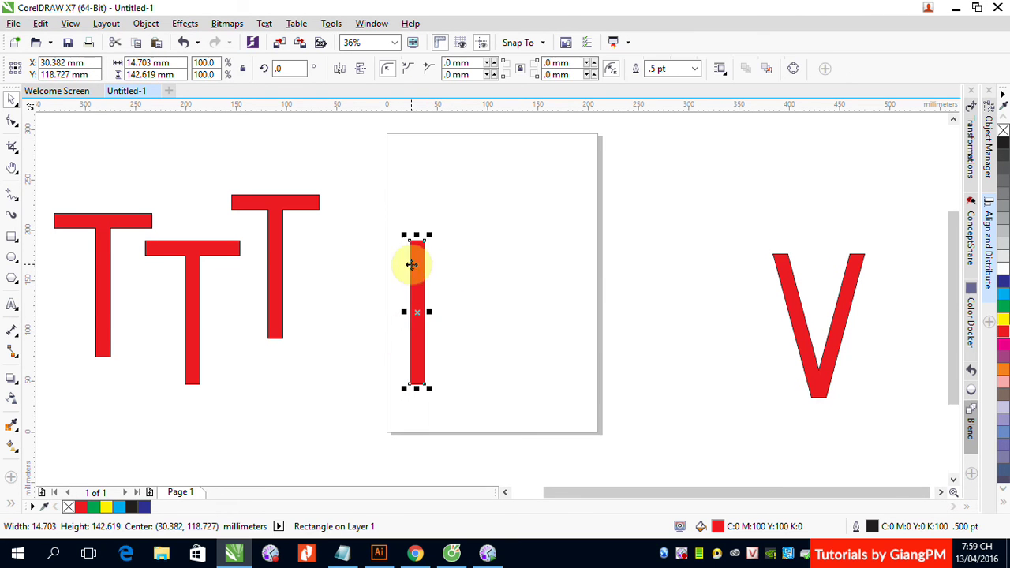
{"action": "left_click", "coordinate": [419, 313]}
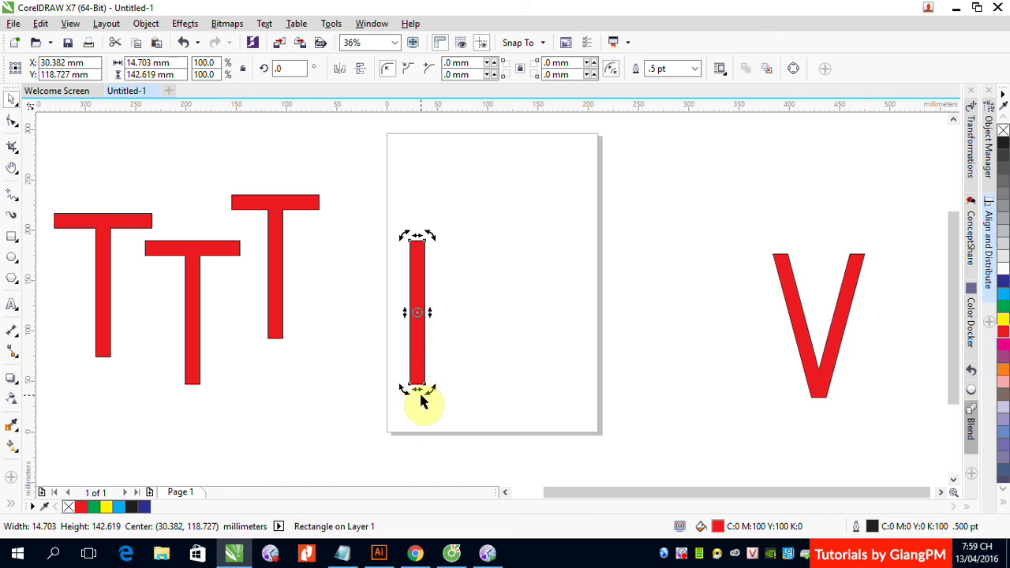
{"action": "left_click_drag", "start_coordinate": [417, 389], "coordinate": [381, 386]}
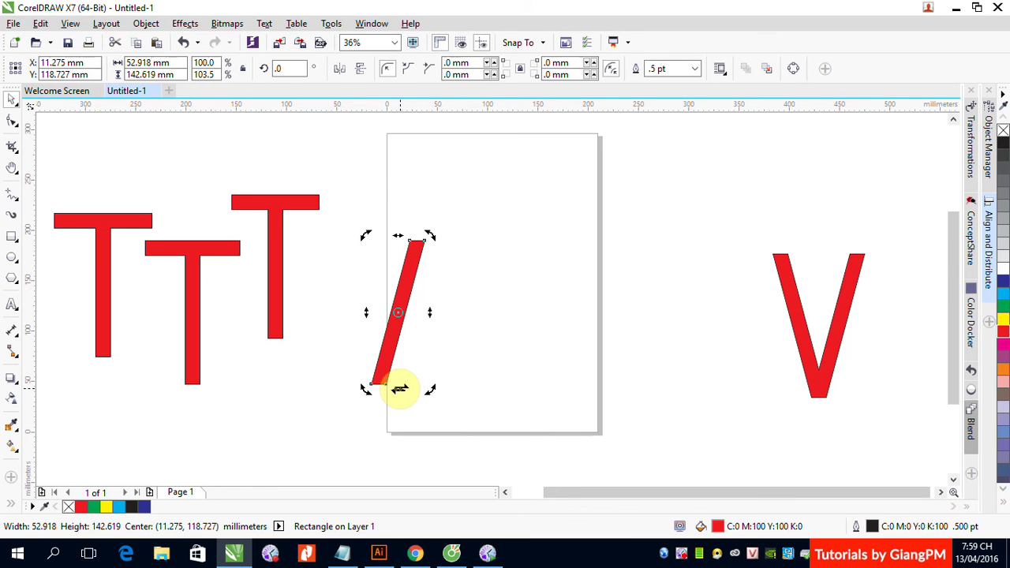
{"action": "left_click_drag", "start_coordinate": [399, 388], "coordinate": [467, 395]}
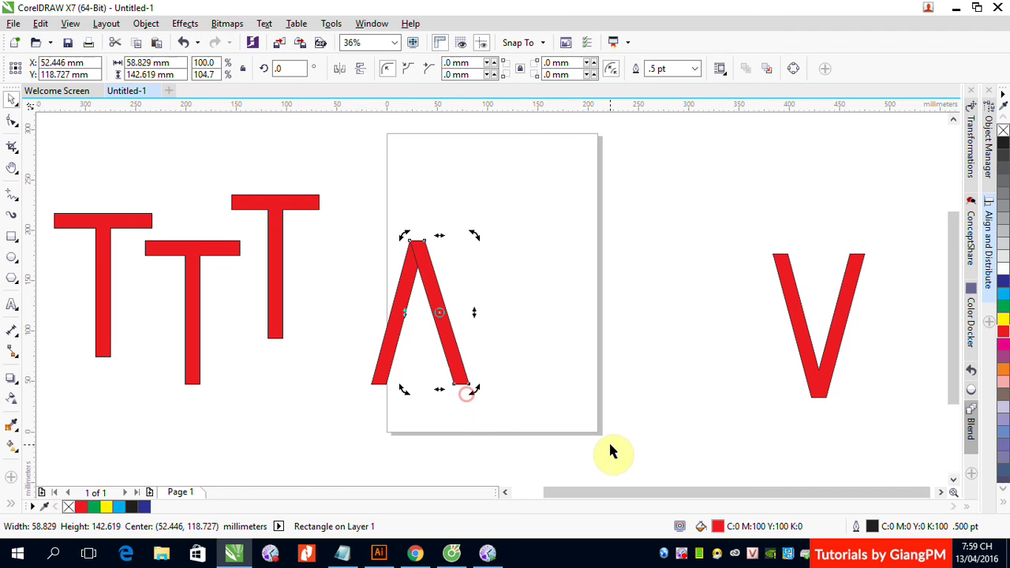
{"action": "left_click", "coordinate": [553, 356]}
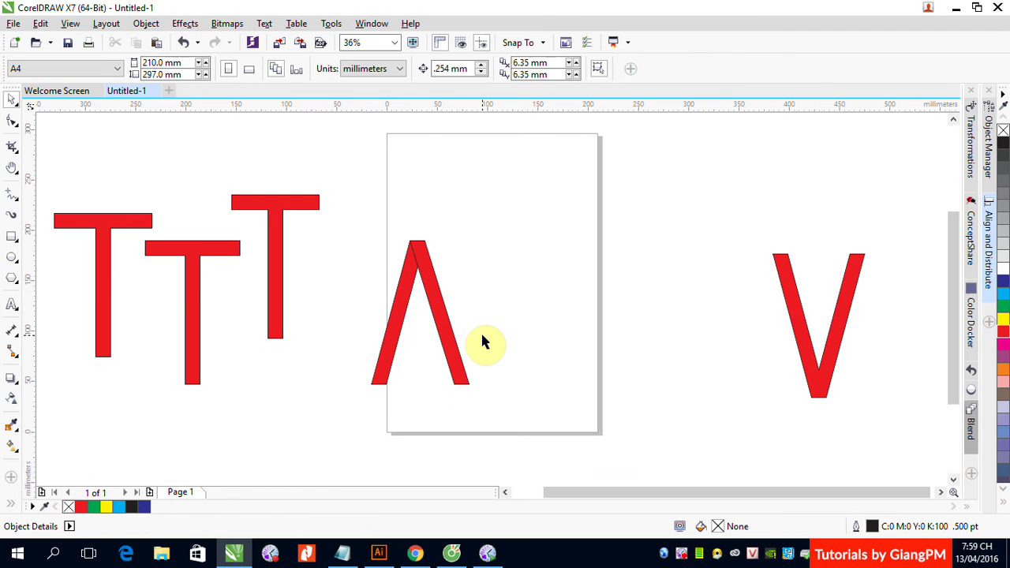
- Paste another bar, rotate it by 90°, lower it between the slanted legs and shorten it symmetrically to about 62 mm as a crossbar
{"action": "key", "text": "ctrl+v"}
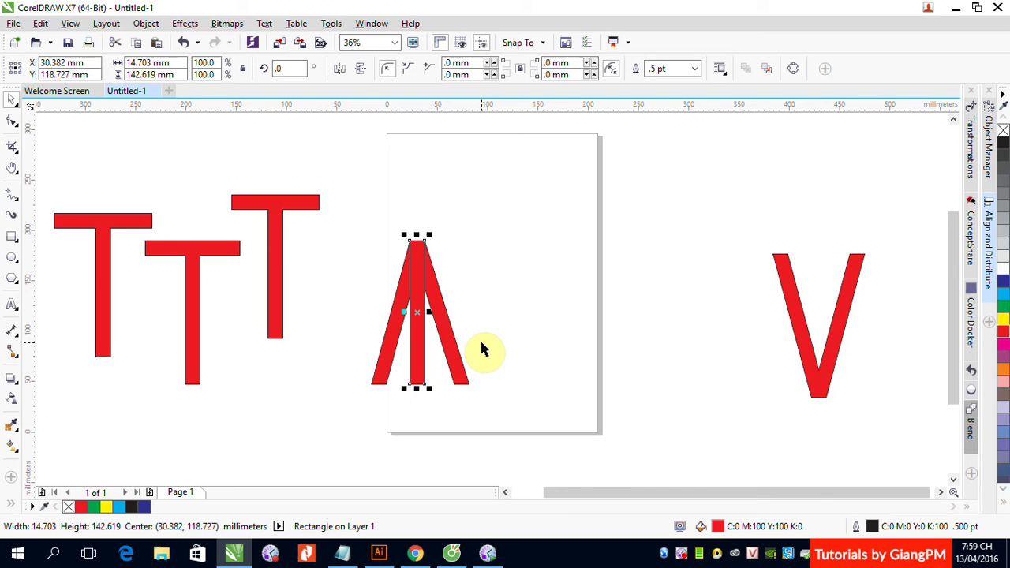
{"action": "left_click", "coordinate": [288, 68]}
{"action": "type", "text": "90"}
{"action": "key", "text": "Return"}
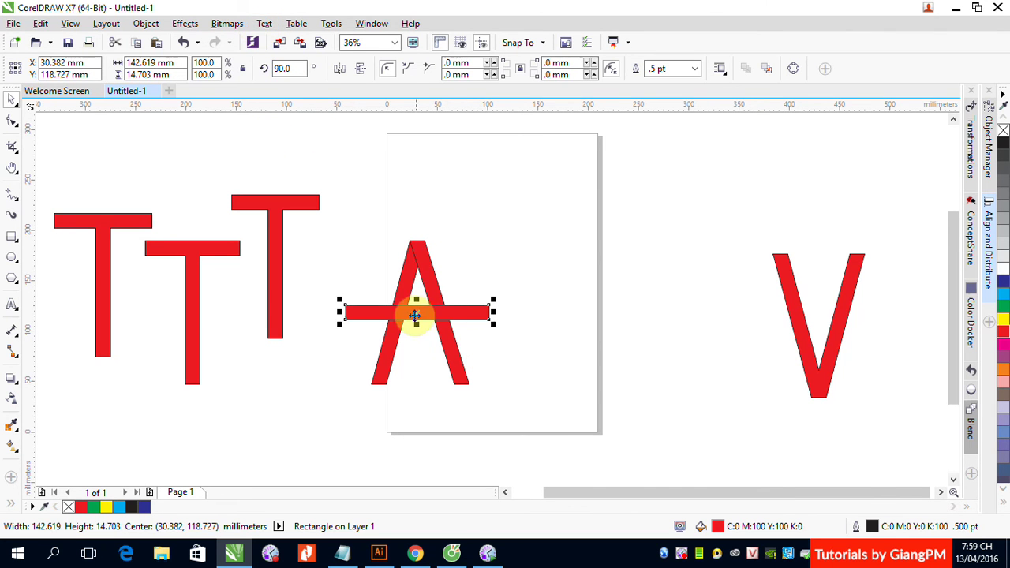
{"action": "left_click_drag", "start_coordinate": [416, 312], "coordinate": [417, 340]}
{"action": "left_click_drag", "start_coordinate": [493, 339], "coordinate": [450, 340]}
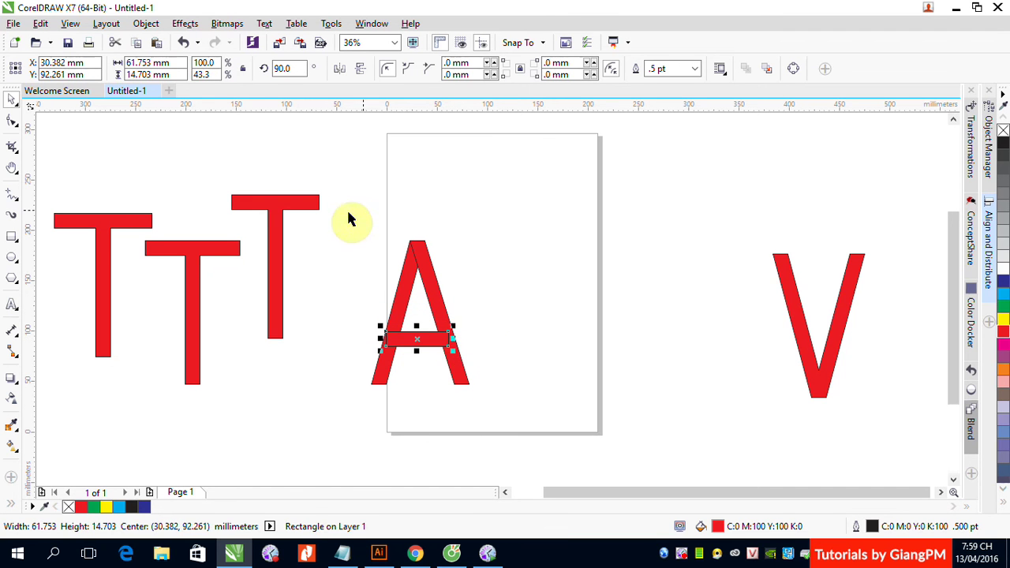
- Weld the two legs and the crossbar into an A and move it off the page beside the V
{"action": "left_click_drag", "start_coordinate": [348, 213], "coordinate": [525, 443]}
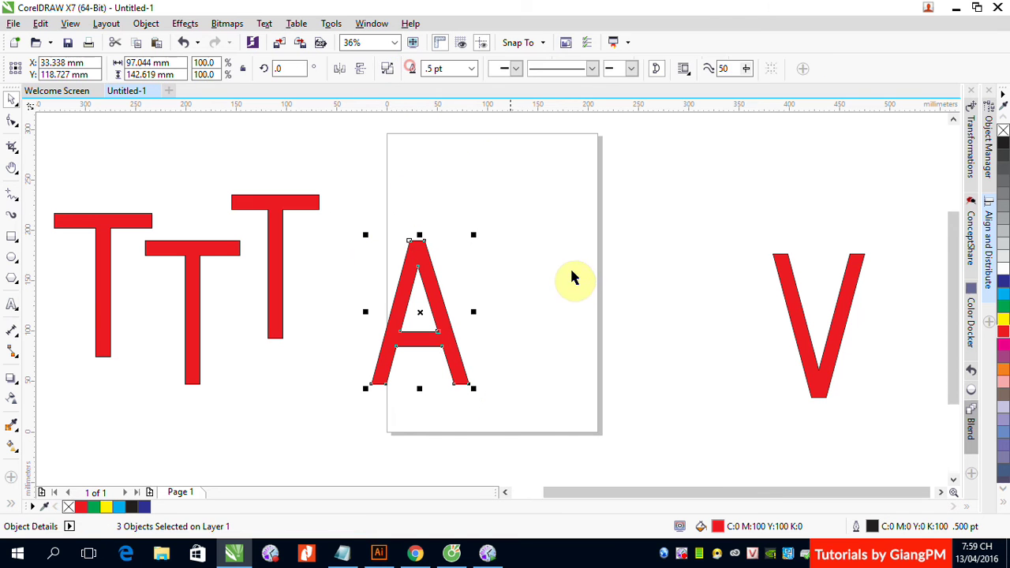
{"action": "left_click", "coordinate": [590, 269]}
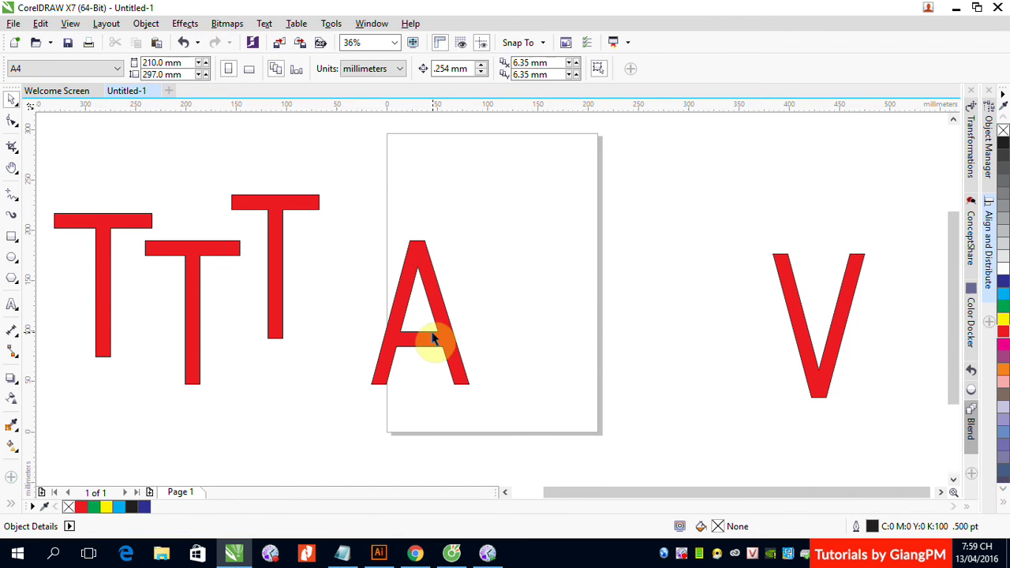
{"action": "left_click_drag", "start_coordinate": [440, 333], "coordinate": [731, 333]}
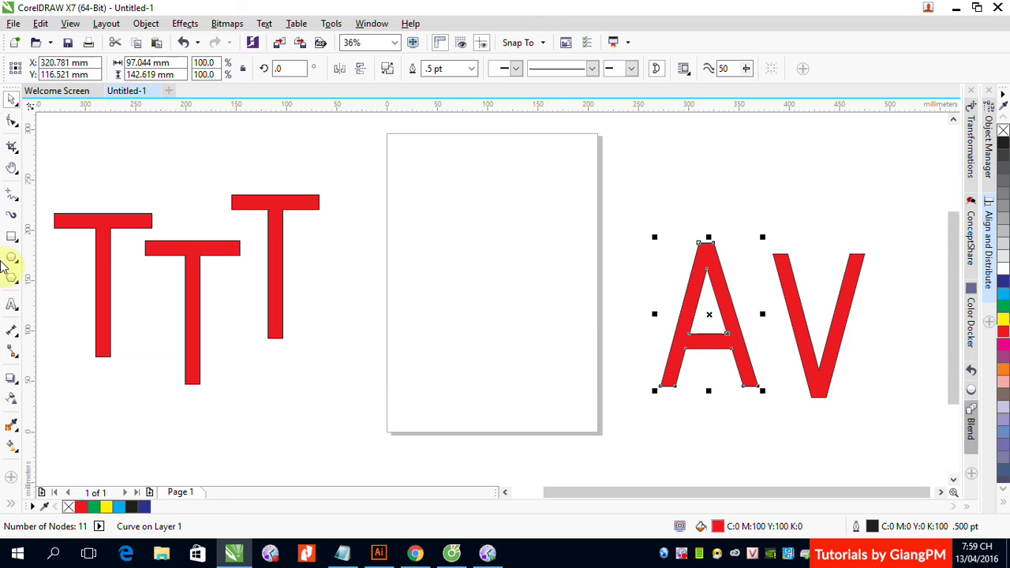
- Draw a three-sided polygon about 118 mm wide and 142 mm high on the page and fill it red
{"action": "left_click", "coordinate": [11, 278]}
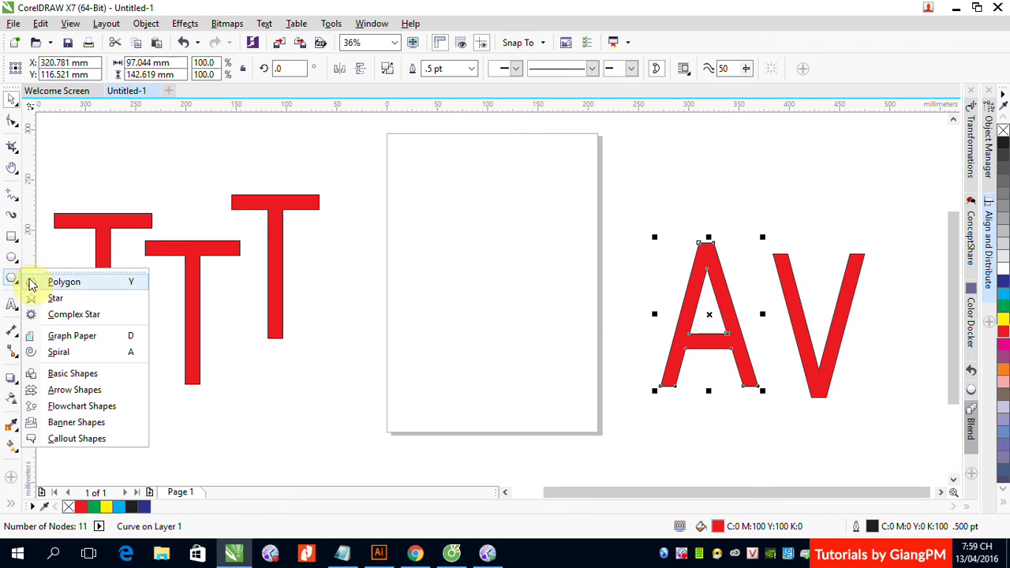
{"action": "left_click", "coordinate": [35, 288]}
{"action": "left_click_drag", "start_coordinate": [432, 209], "coordinate": [572, 402]}
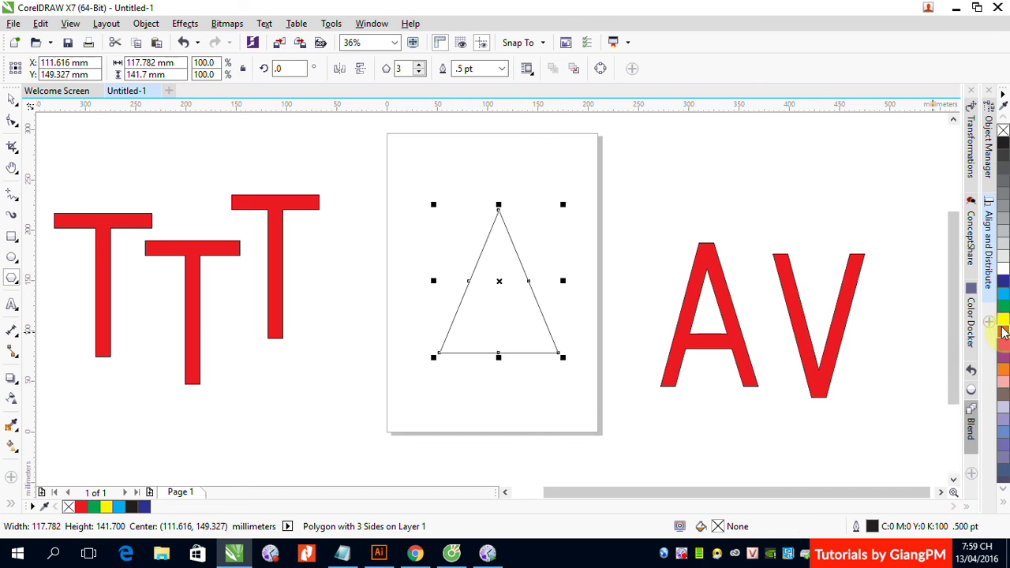
{"action": "left_click", "coordinate": [1002, 331]}
- Place a copy of the triangle about 46 mm straight below the original and cut it out with Back Minus Front
{"action": "left_click", "coordinate": [11, 99]}
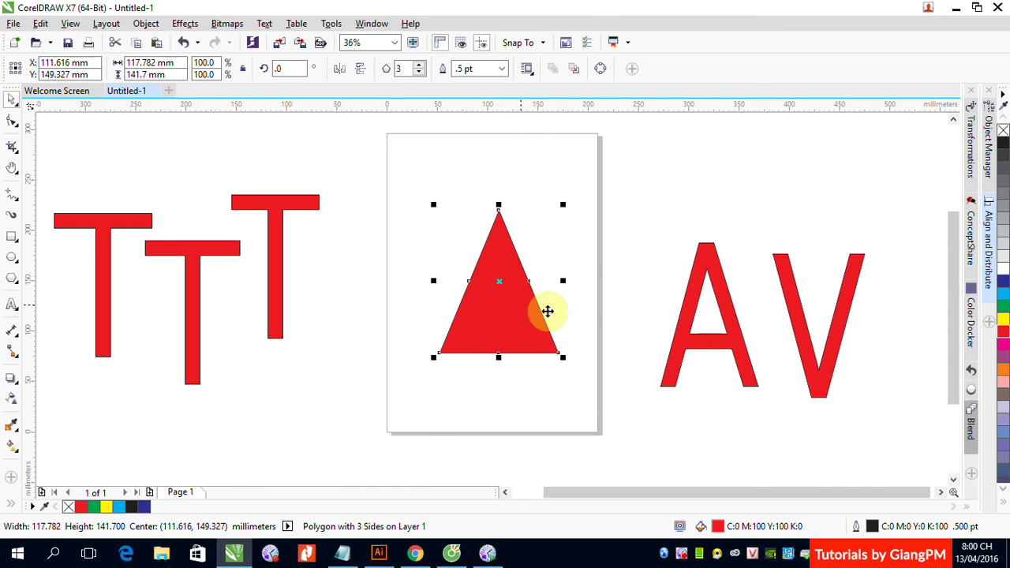
{"action": "left_click", "coordinate": [519, 297]}
{"action": "left_click_drag", "start_coordinate": [519, 297], "coordinate": [491, 295]}
{"action": "right_click", "coordinate": [492, 294]}
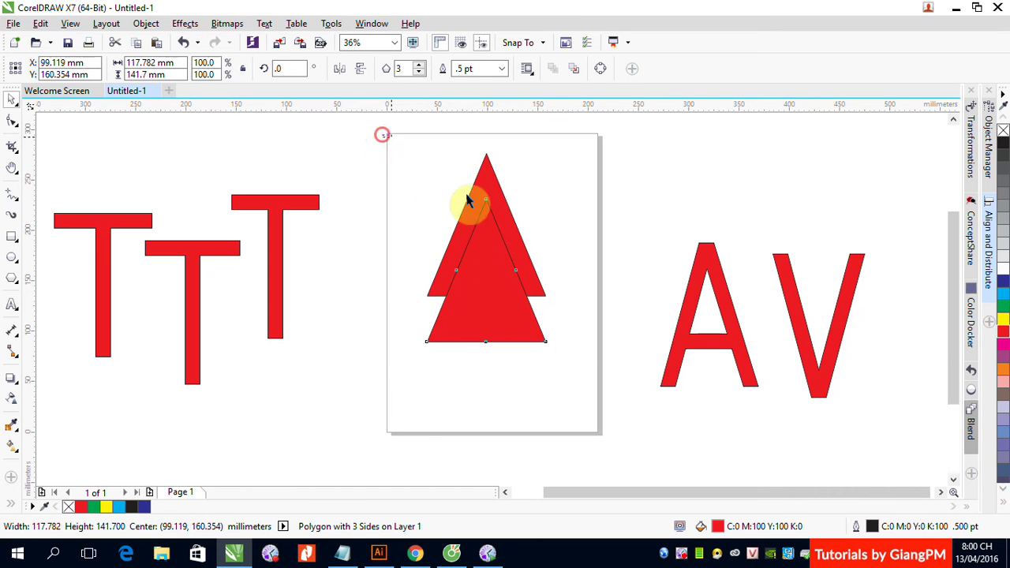
{"action": "left_click_drag", "start_coordinate": [382, 134], "coordinate": [598, 388]}
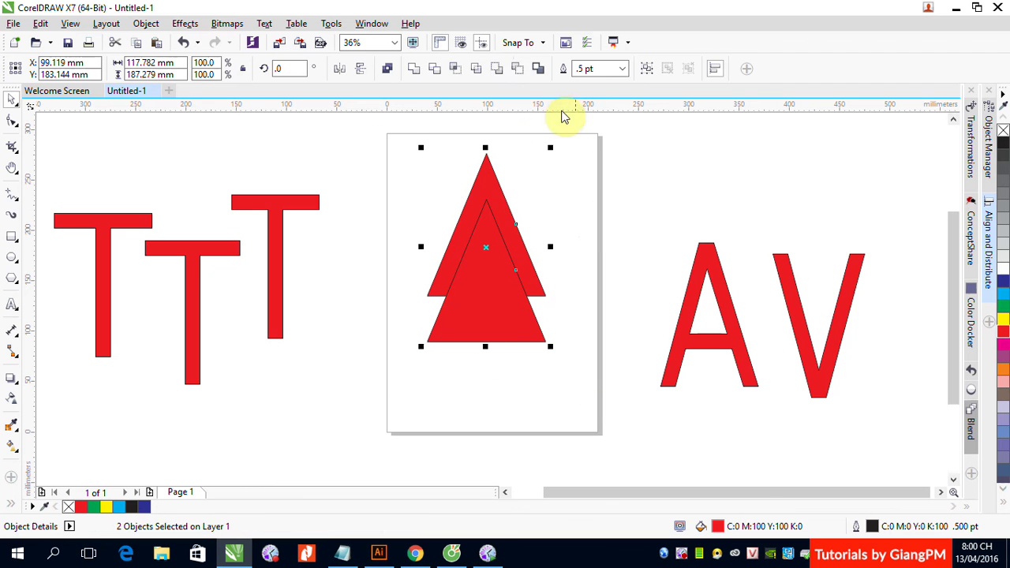
{"action": "left_click", "coordinate": [517, 70]}
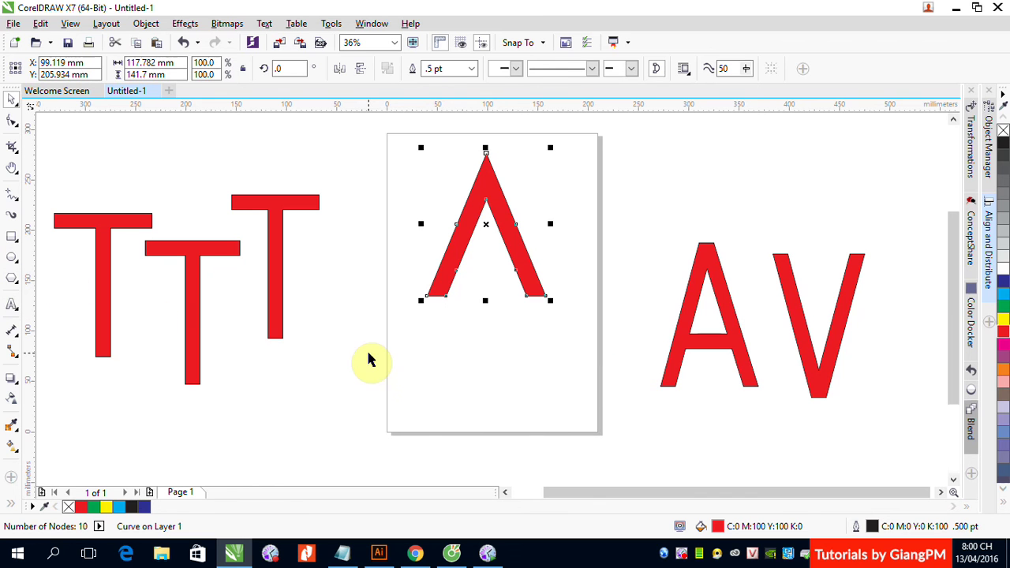
- Paste the vertical bar and align it with the inverted V shape by their vertical centre line
{"action": "left_click", "coordinate": [389, 365]}
{"action": "left_click_drag", "start_coordinate": [404, 235], "coordinate": [429, 387]}
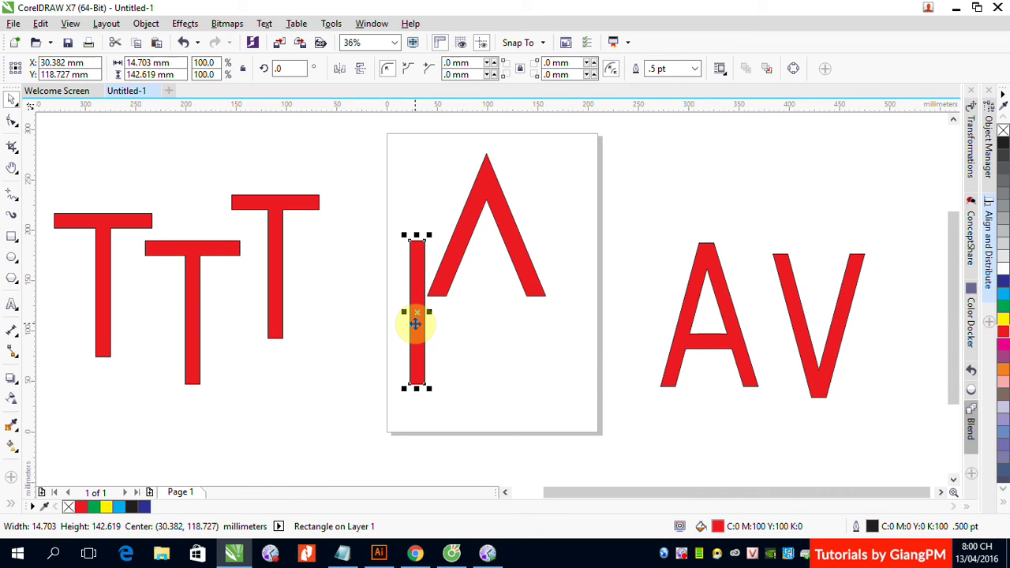
{"action": "left_click", "coordinate": [523, 264], "text": "shift"}
{"action": "key", "text": "c"}
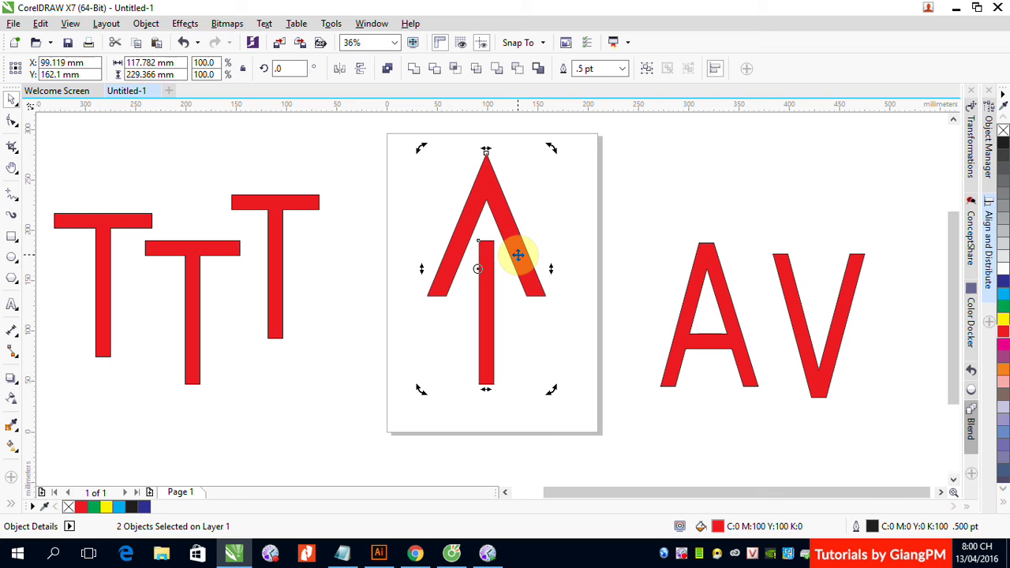
{"action": "left_click", "coordinate": [579, 248]}
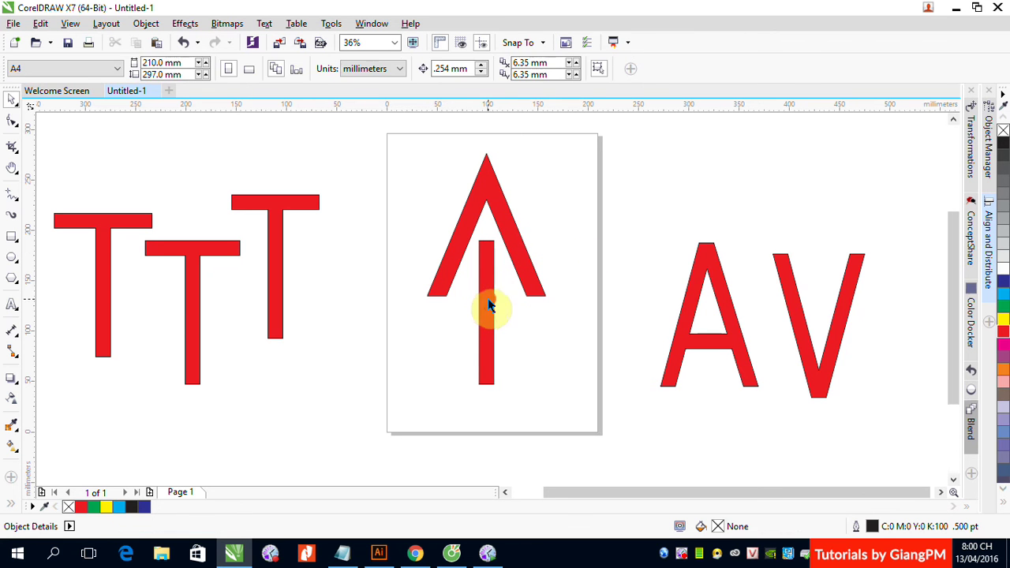
- Rotate the vertical bar 90°, move it up about 53 mm across the inverted V, and shorten it to about 77 mm
{"action": "left_click", "coordinate": [489, 306]}
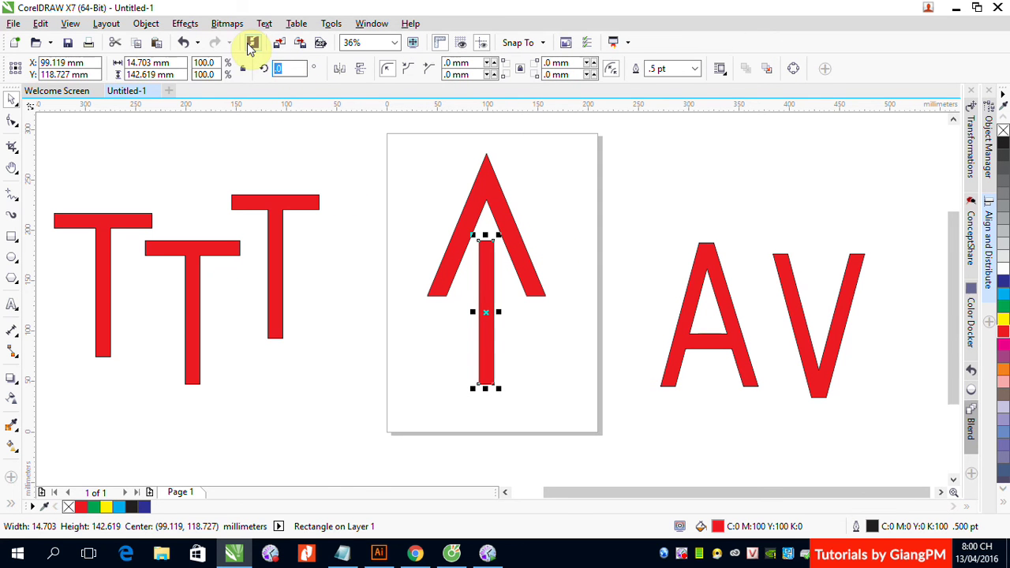
{"action": "type", "text": "90"}
{"action": "key", "text": "Return"}
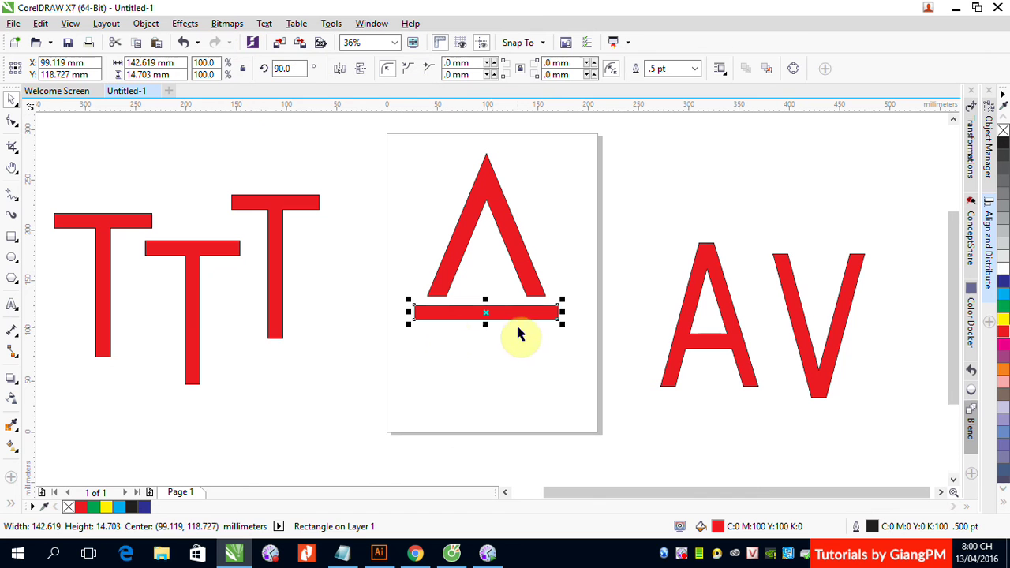
{"action": "left_click_drag", "start_coordinate": [481, 312], "coordinate": [480, 259]}
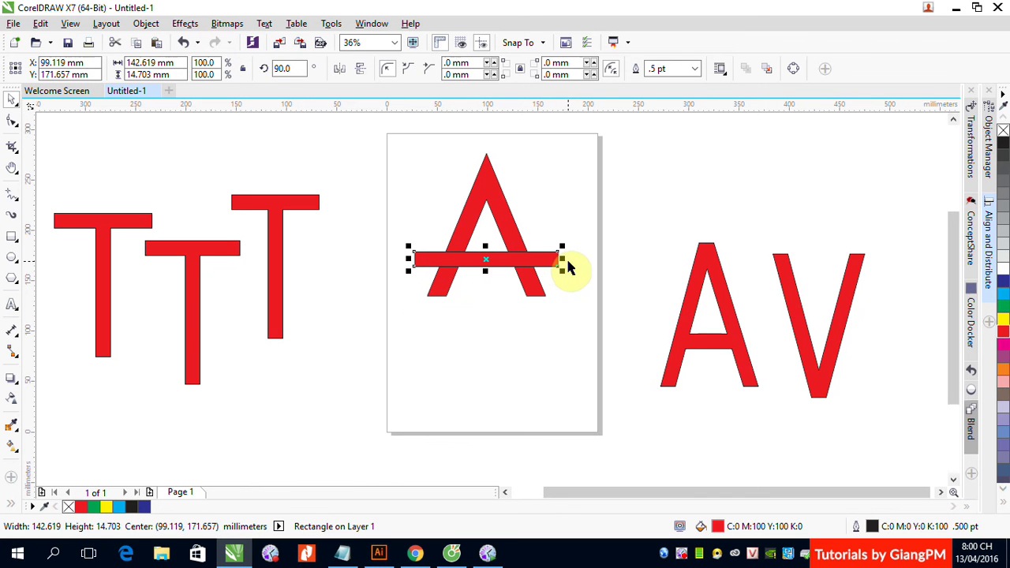
{"action": "left_click_drag", "start_coordinate": [562, 259], "coordinate": [528, 260]}
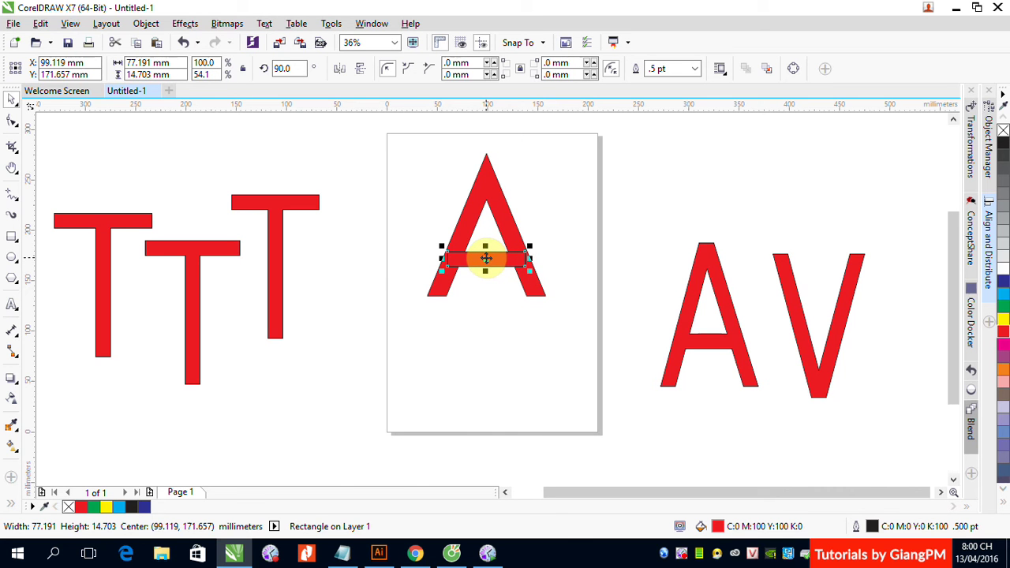
- Place a copy of the crossbar about 100 mm higher over the apex and weld the lower crossbar to the inverted V
{"action": "left_click_drag", "start_coordinate": [485, 258], "coordinate": [485, 158]}
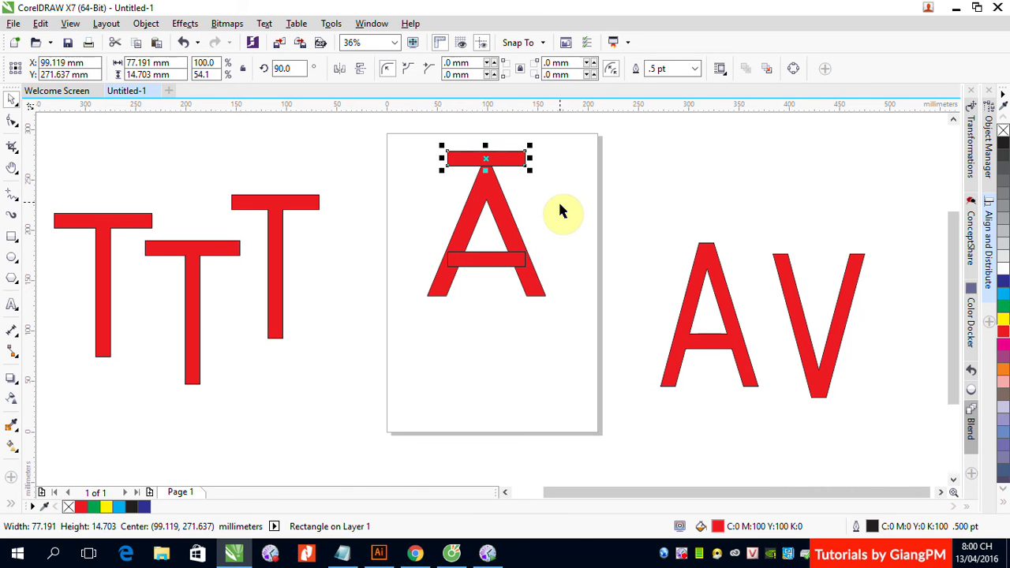
{"action": "left_click_drag", "start_coordinate": [382, 230], "coordinate": [569, 318]}
{"action": "left_click", "coordinate": [418, 71]}
{"action": "left_click", "coordinate": [564, 166]}
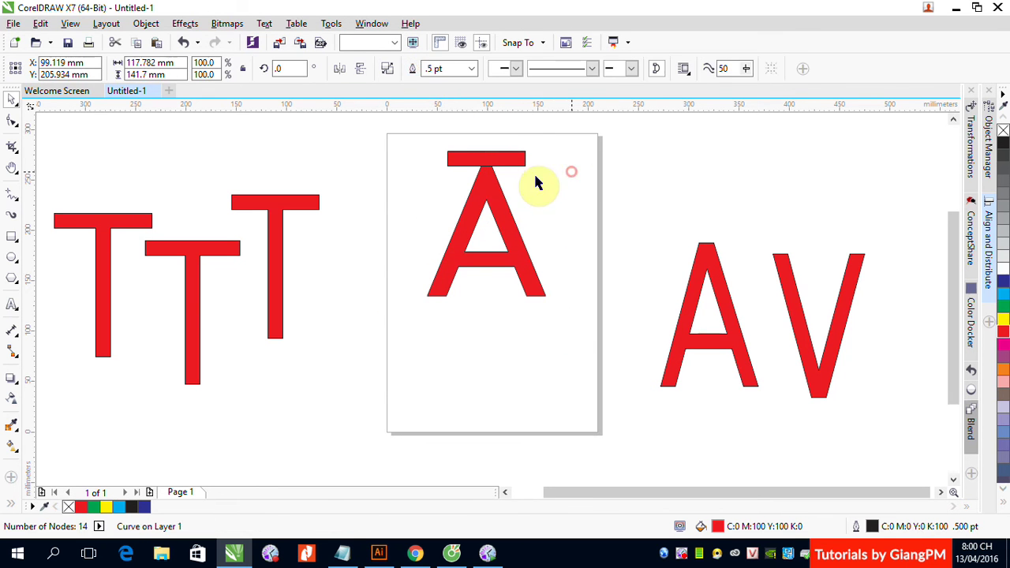
- Cut the A's pointed apex flat with the upper bar using Back Minus Front, and move the A off the page below the Ts
{"action": "left_click", "coordinate": [495, 161]}
{"action": "left_click", "coordinate": [499, 197], "text": "shift"}
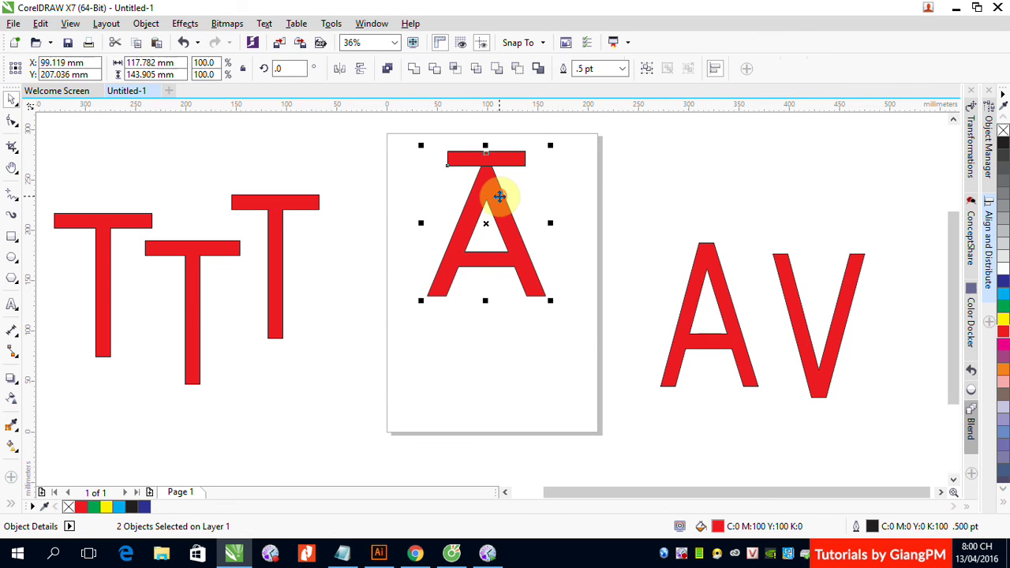
{"action": "left_click", "coordinate": [517, 69]}
{"action": "left_click", "coordinate": [559, 167]}
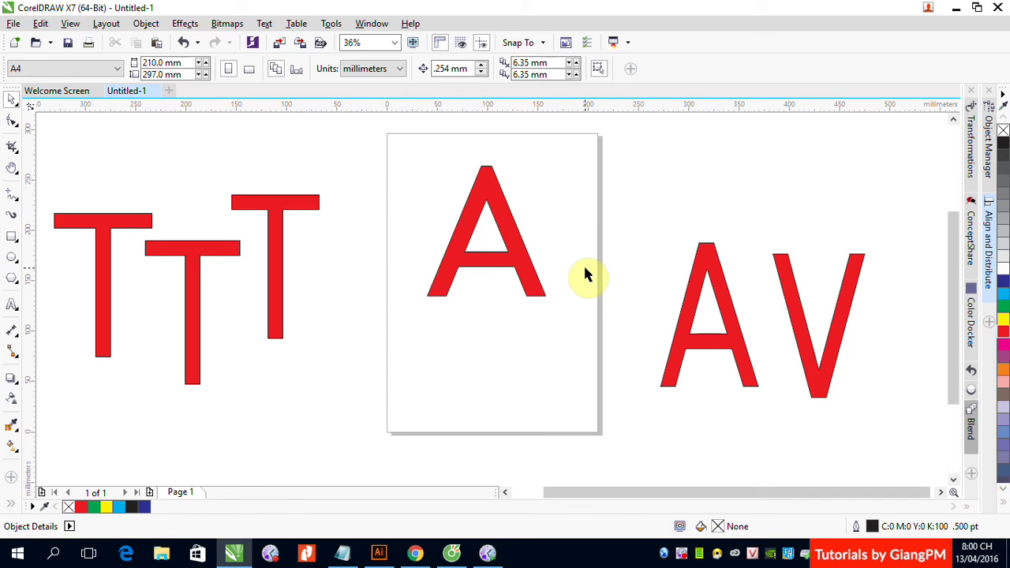
{"action": "left_click_drag", "start_coordinate": [500, 214], "coordinate": [142, 440]}
- Draw a circle about 128 mm in diameter on the page and add a concentric copy about 100 mm in diameter
{"action": "left_click", "coordinate": [12, 257]}
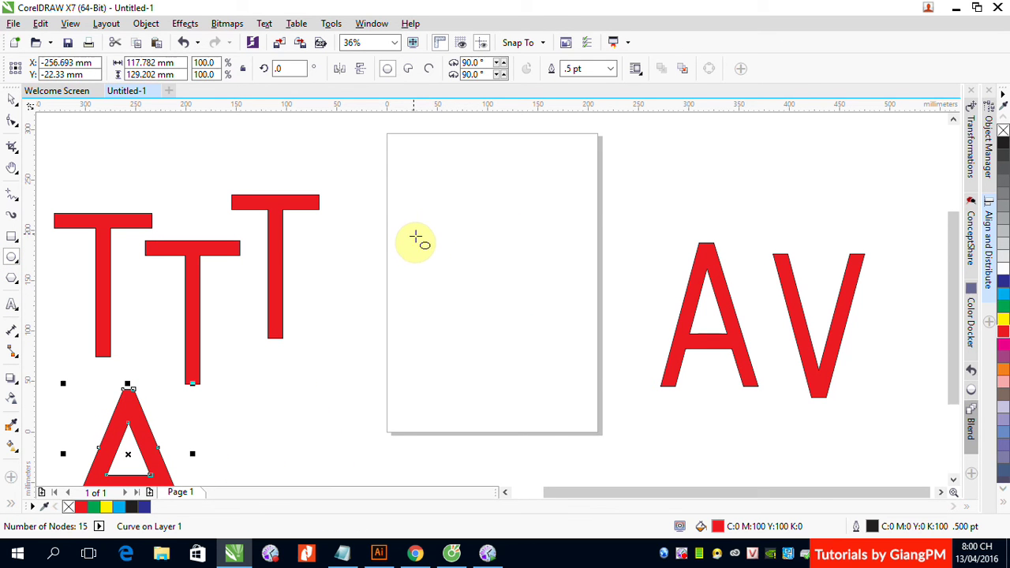
{"action": "mouse_move", "coordinate": [413, 226]}
{"action": "left_mouse_down"}
{"action": "mouse_move", "coordinate": [523, 418]}
{"action": "mouse_move", "coordinate": [518, 356]}
{"action": "left_mouse_up"}
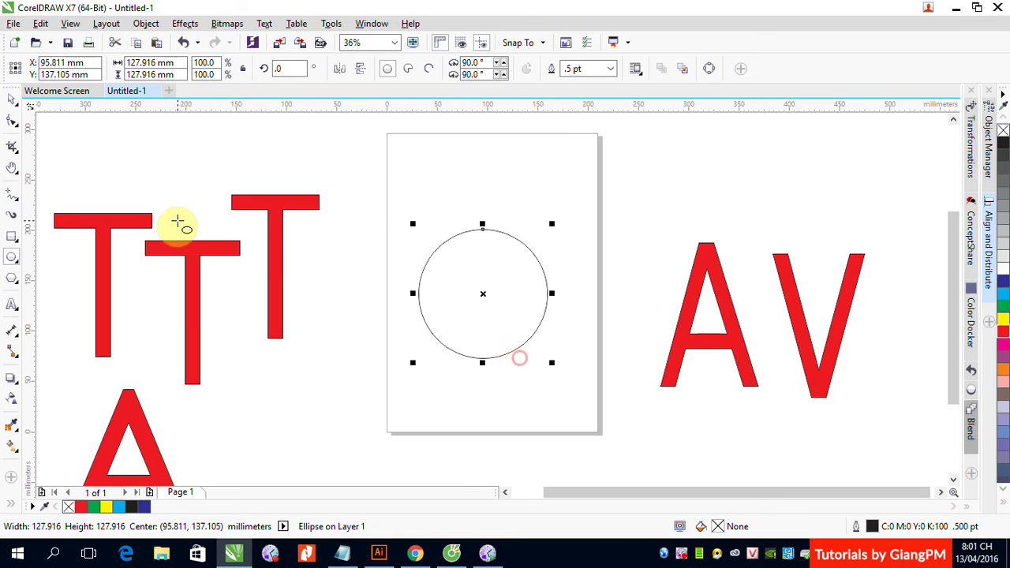
{"action": "left_click", "coordinate": [13, 102]}
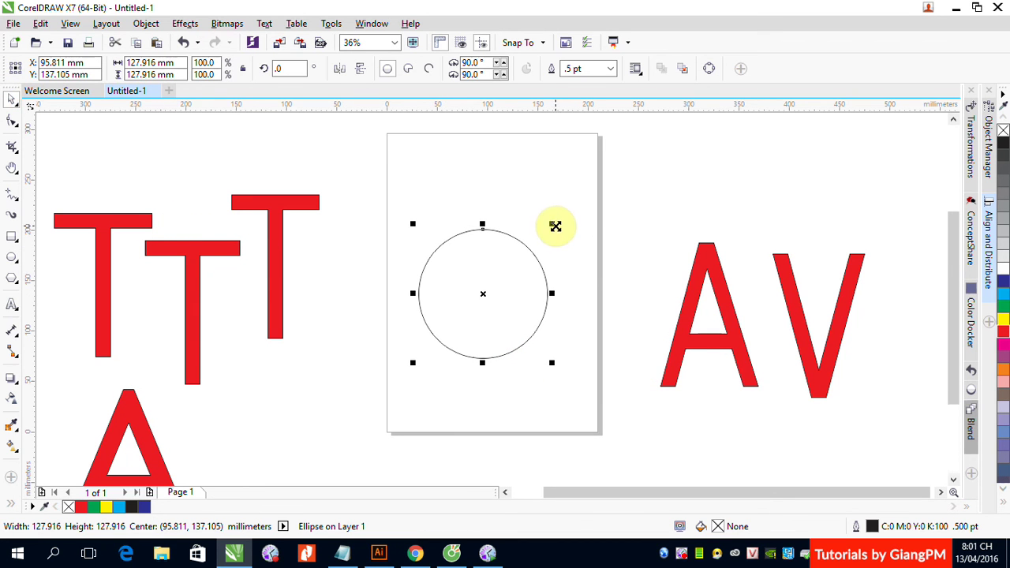
{"action": "left_click", "coordinate": [555, 224]}
{"action": "left_click_drag", "start_coordinate": [554, 224], "coordinate": [548, 239]}
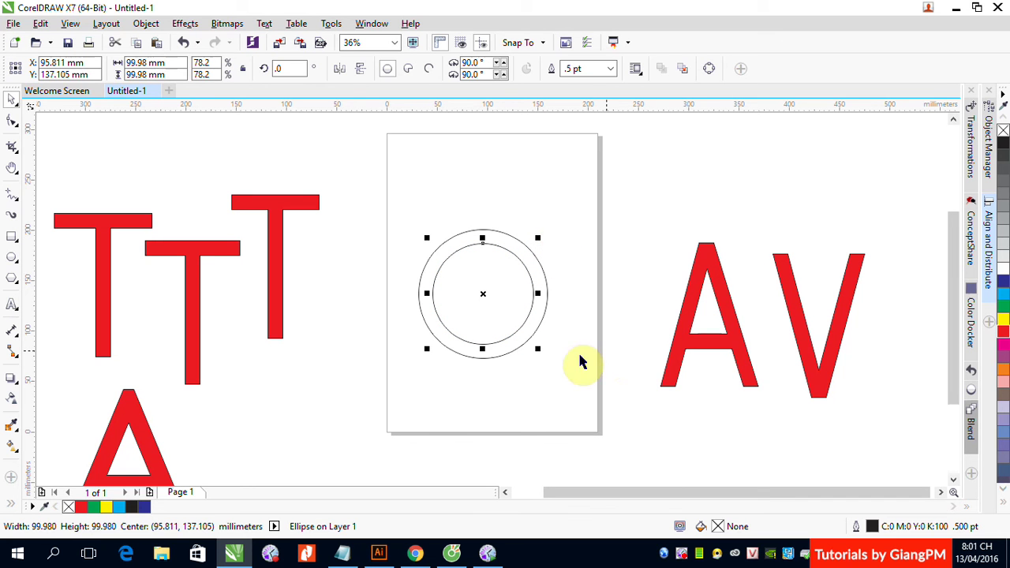
- Combine the two concentric circles into a ring and fill it red
{"action": "left_click_drag", "start_coordinate": [395, 199], "coordinate": [565, 377]}
{"action": "left_click_drag", "start_coordinate": [565, 342], "coordinate": [565, 374]}
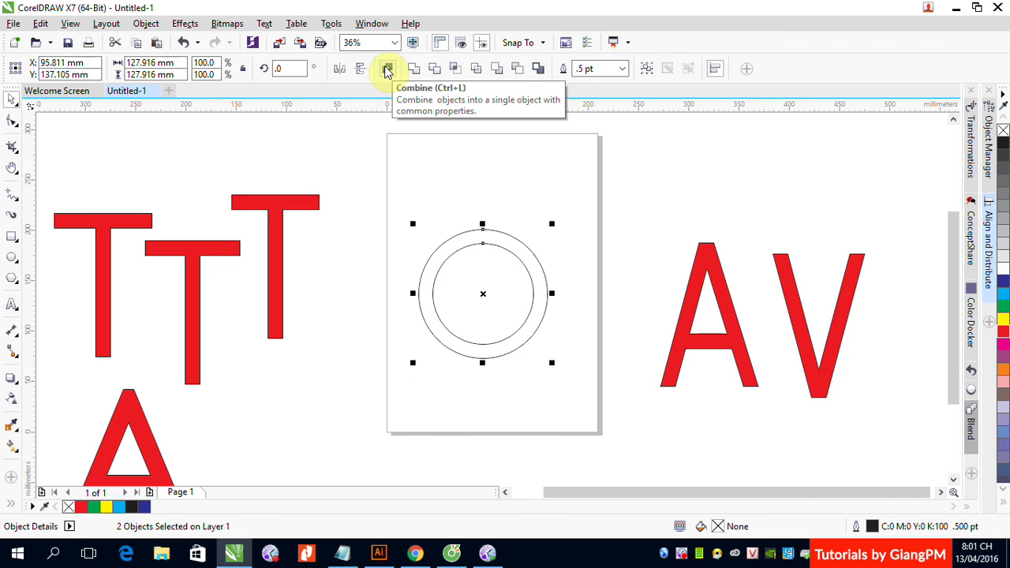
{"action": "left_click", "coordinate": [387, 71]}
{"action": "left_click_drag", "start_coordinate": [1002, 331], "coordinate": [552, 343]}
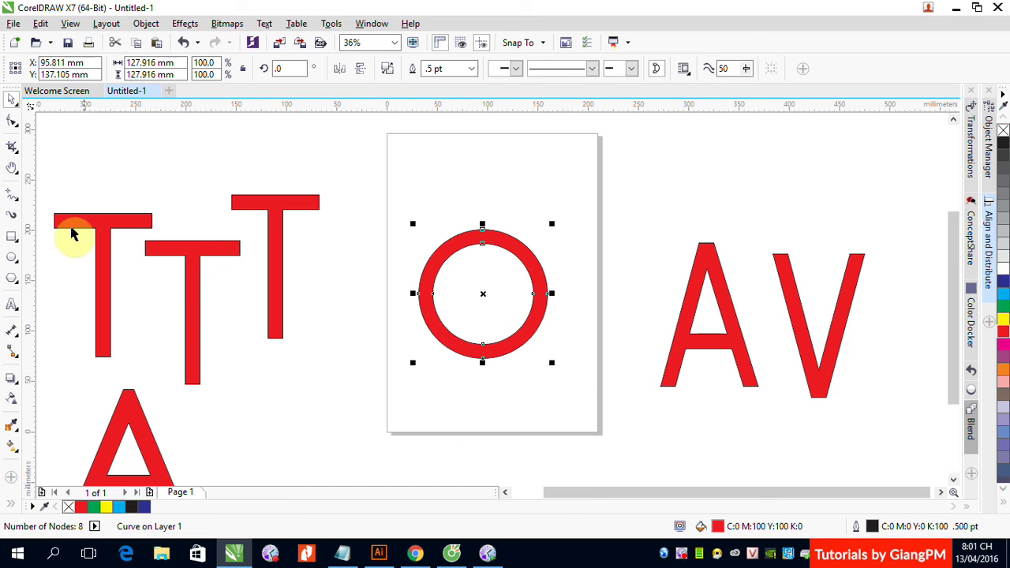
- Draw a square about 110 mm wide between the ring and the A, and rotate it 45°
{"action": "left_click", "coordinate": [12, 237]}
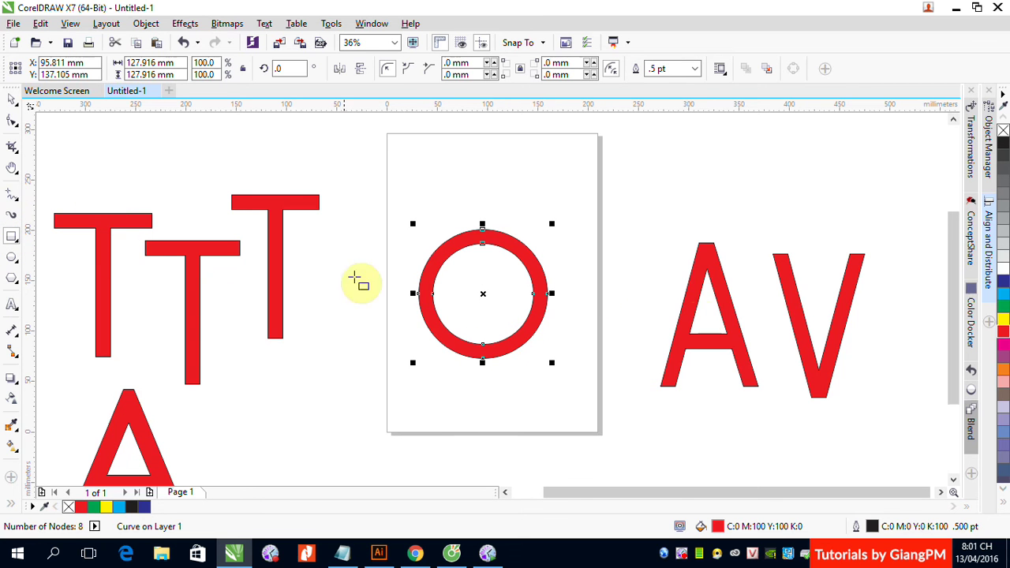
{"action": "left_click_drag", "start_coordinate": [549, 223], "coordinate": [654, 326]}
{"action": "left_click_drag", "start_coordinate": [577, 247], "coordinate": [687, 357]}
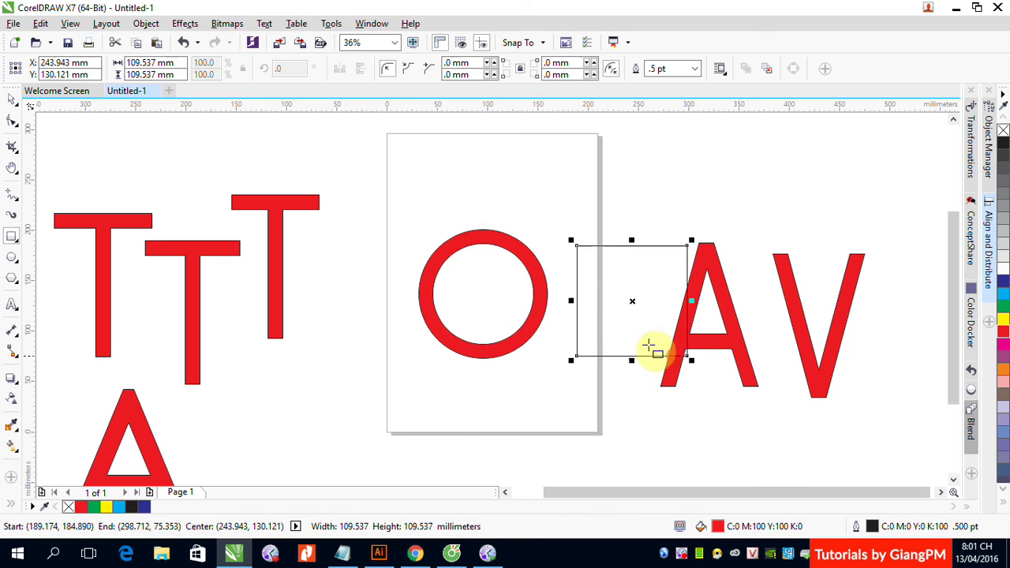
{"action": "double_click", "coordinate": [293, 68]}
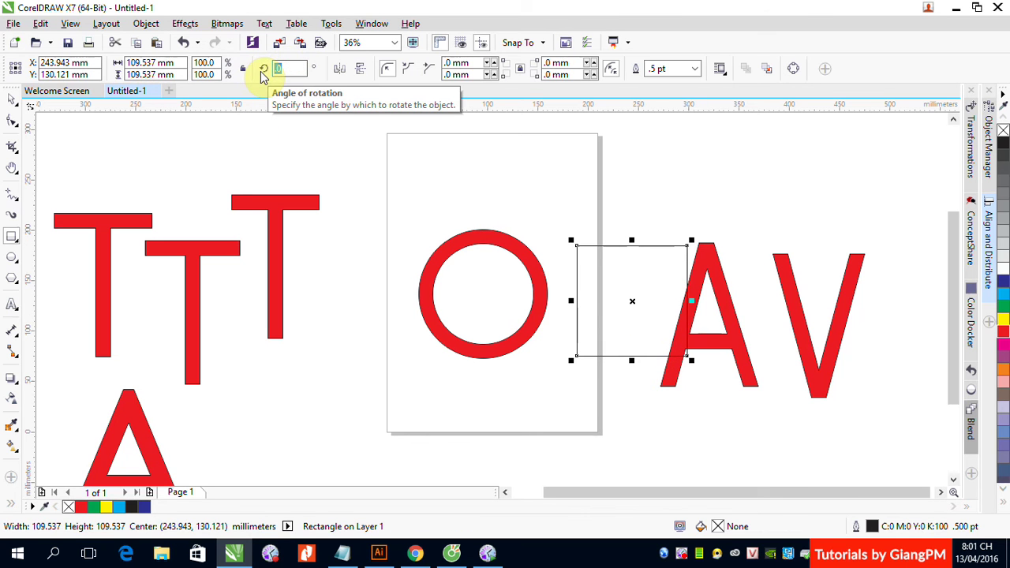
{"action": "type", "text": "45"}
{"action": "key", "text": "Return"}
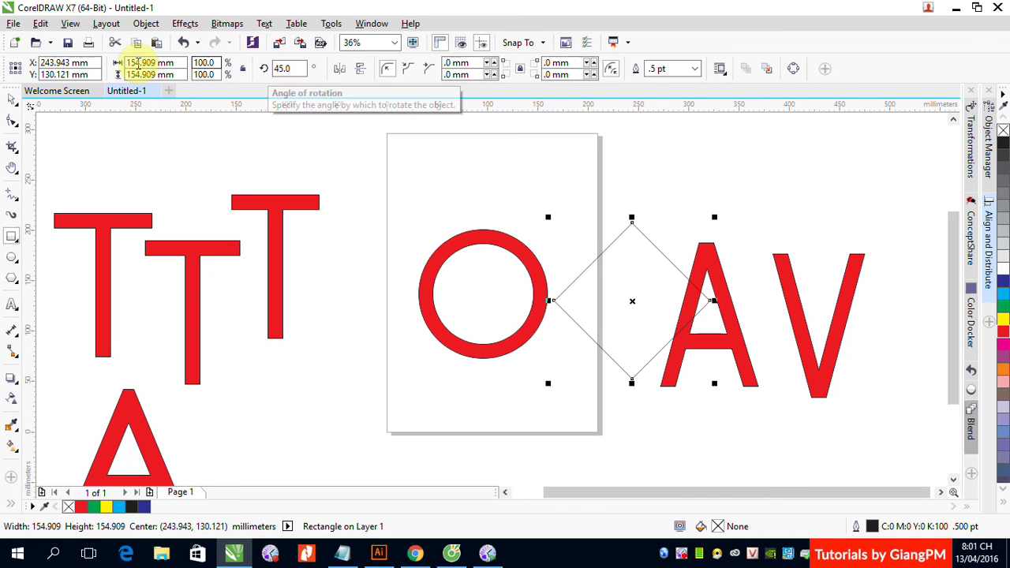
- Align the rotated square with the ring by their horizontal centre line
{"action": "left_click", "coordinate": [12, 98]}
{"action": "left_click", "coordinate": [480, 235], "text": "shift"}
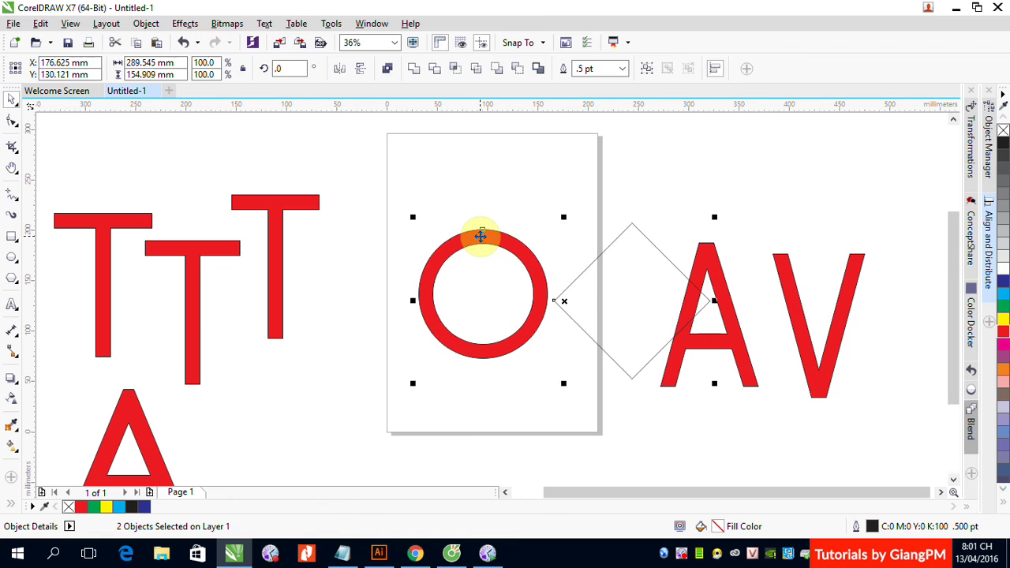
{"action": "key", "text": "e"}
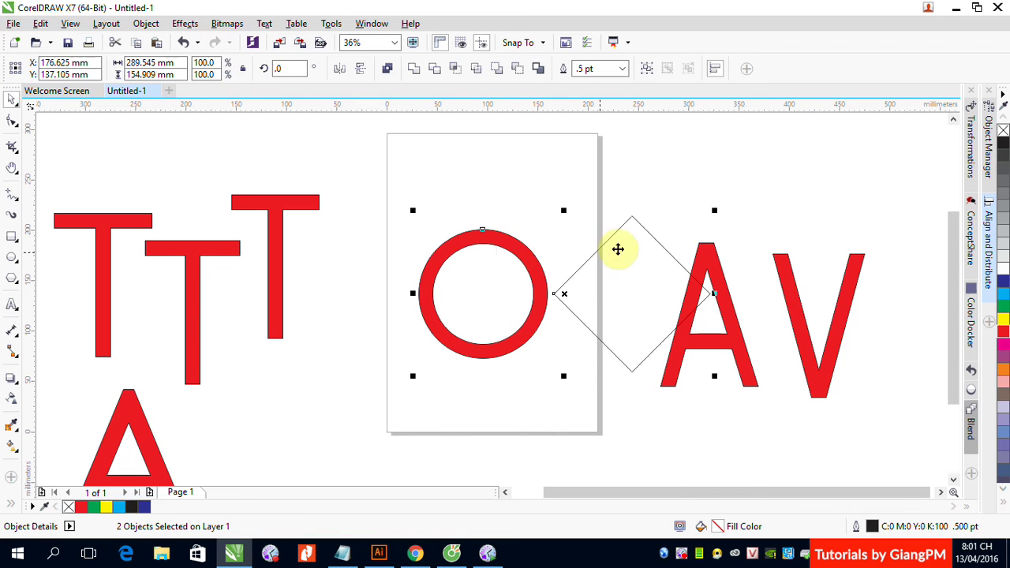
- Move the rotated square about 63 mm straight toward the ring and cut it out with Back Minus Front to form a C
{"action": "left_click", "coordinate": [702, 186]}
{"action": "left_click_drag", "start_coordinate": [659, 244], "coordinate": [593, 247]}
{"action": "left_click", "coordinate": [501, 243], "text": "shift"}
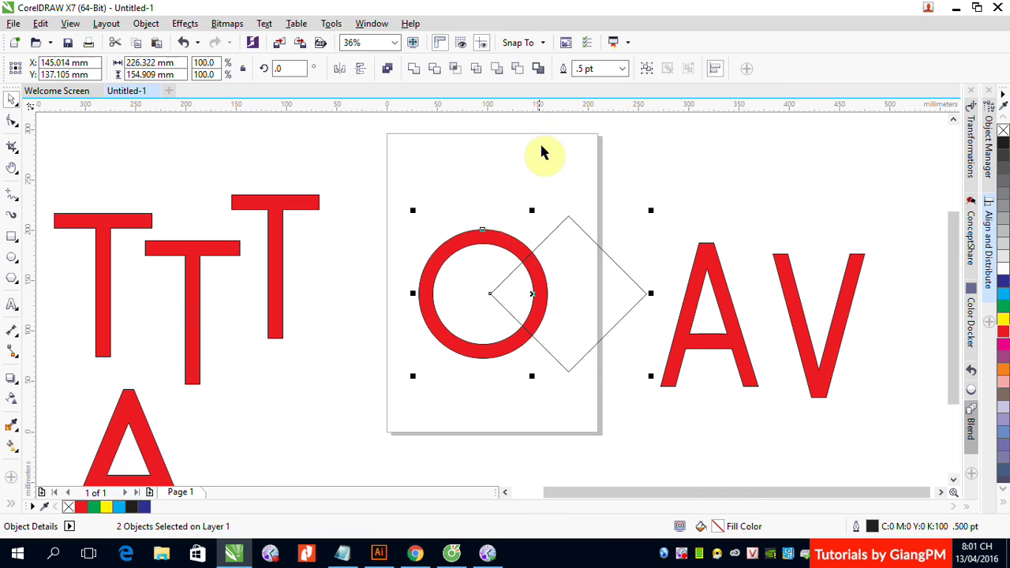
{"action": "left_click", "coordinate": [521, 70]}
{"action": "left_click", "coordinate": [679, 196]}
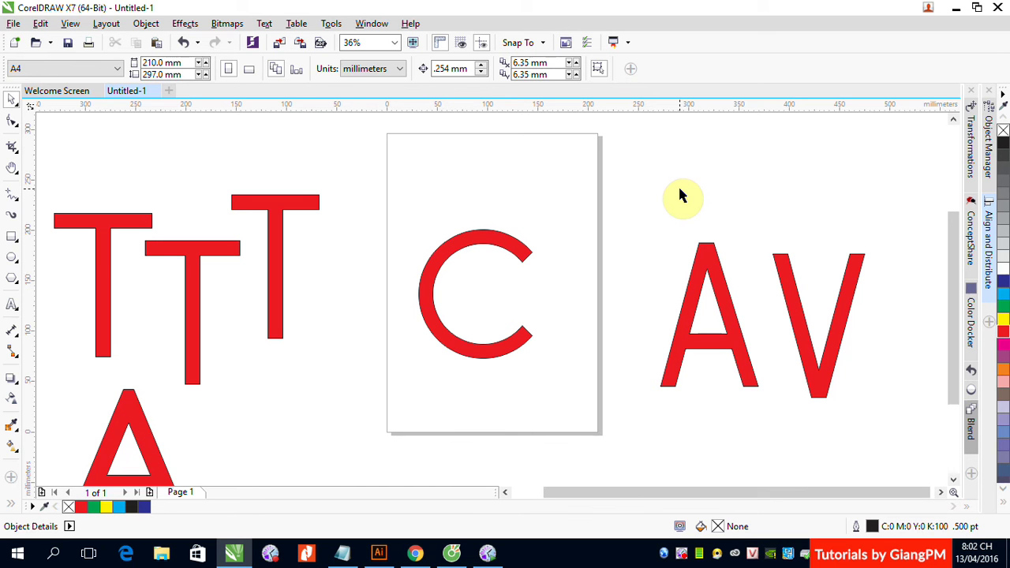
- Switch to the Cốc Cốc browser and search the web for "Logo NXB GD"
{"action": "left_click", "coordinate": [451, 552]}
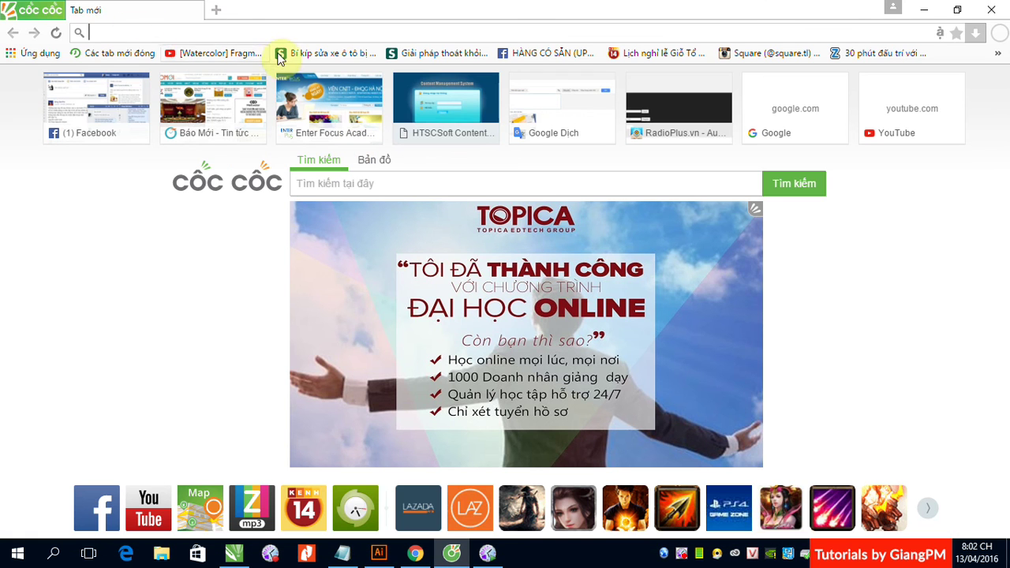
{"action": "left_click", "coordinate": [130, 37]}
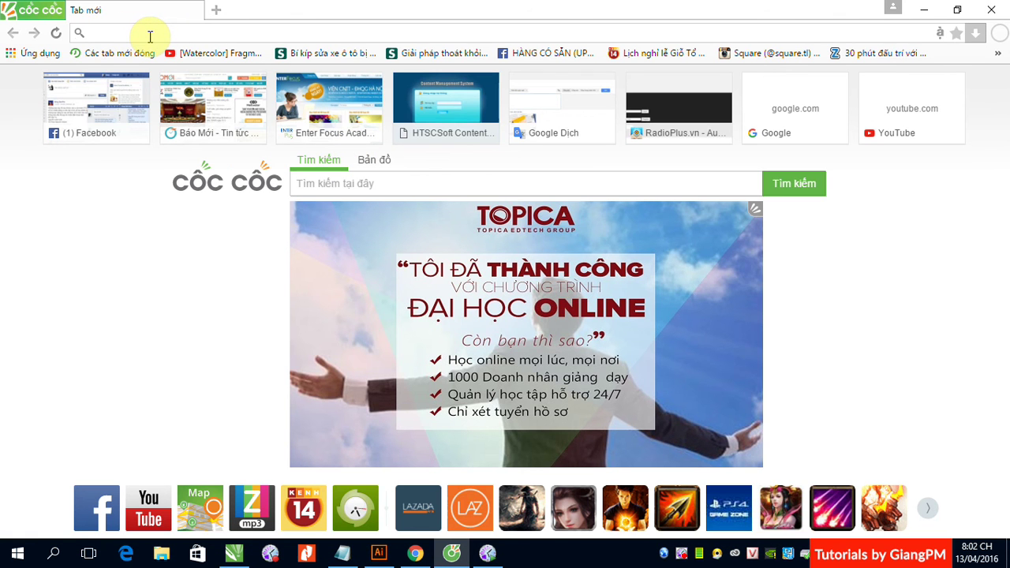
{"action": "type", "text": "Logo NX"}
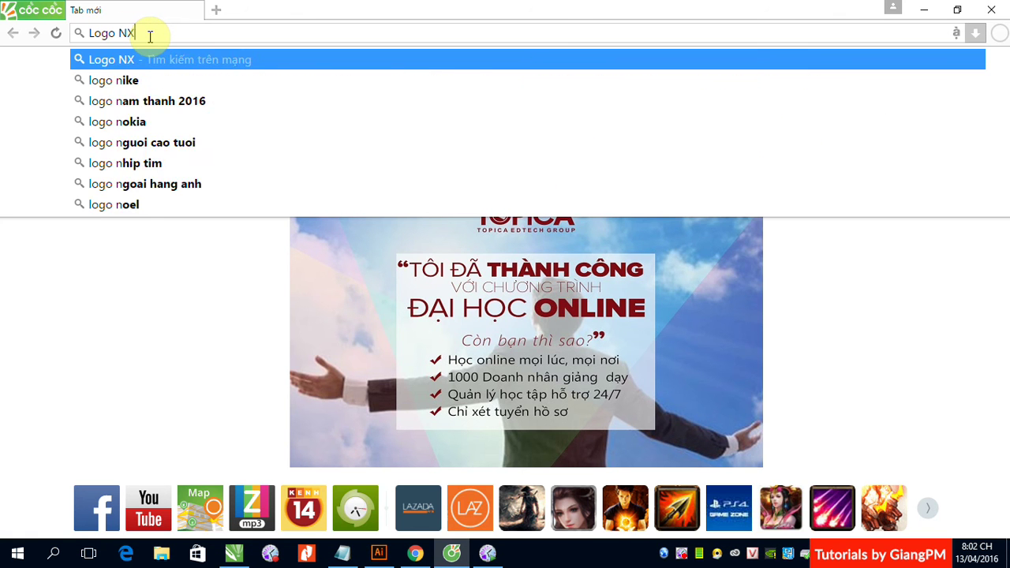
{"action": "type", "text": "B G"}
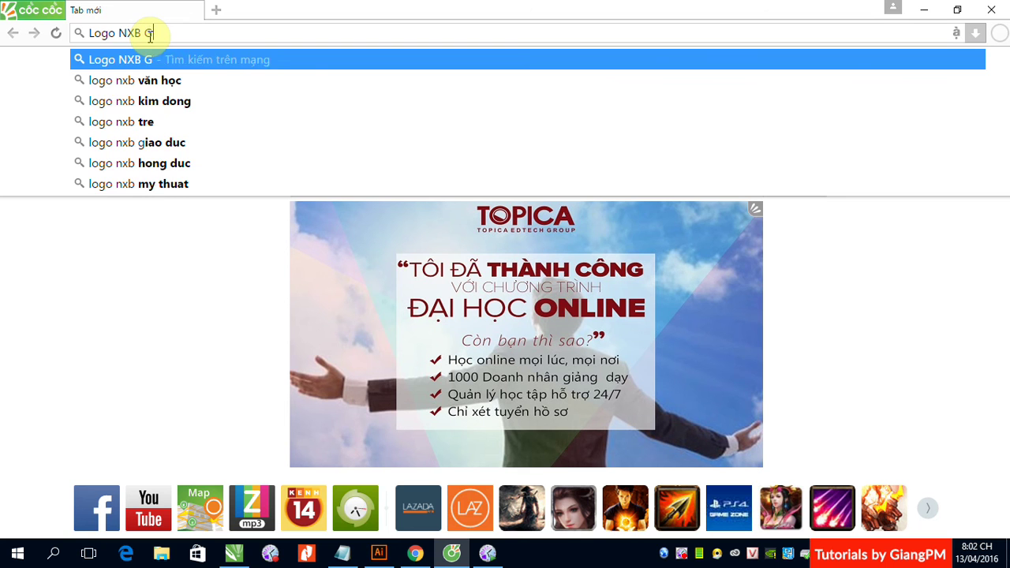
{"action": "type", "text": "D"}
{"action": "key", "text": "Return"}
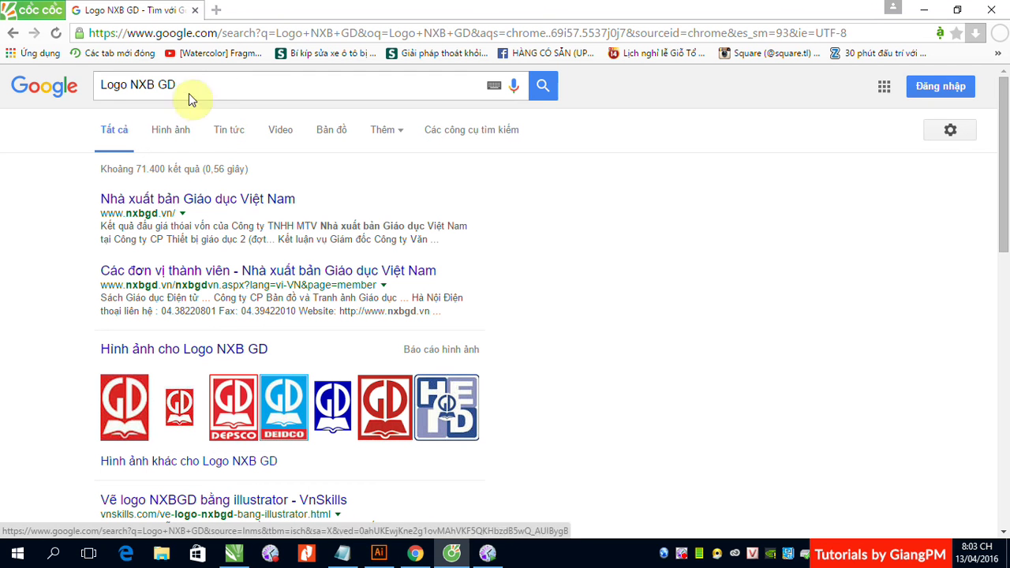
- Search for "Olimpic Flag" and open the first image of the five rings
{"action": "left_click_drag", "start_coordinate": [188, 94], "coordinate": [90, 87]}
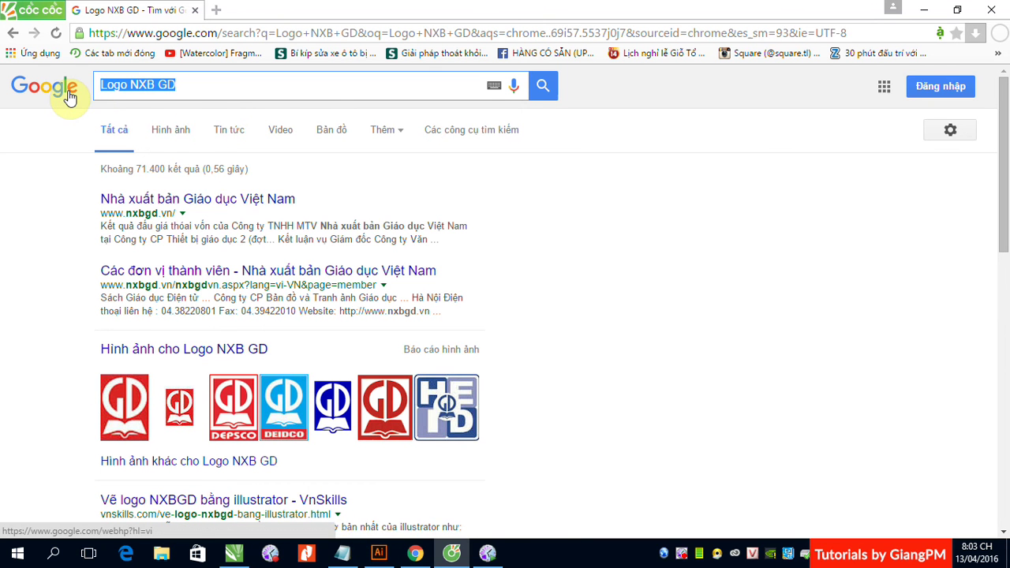
{"action": "type", "text": "Olimpi"}
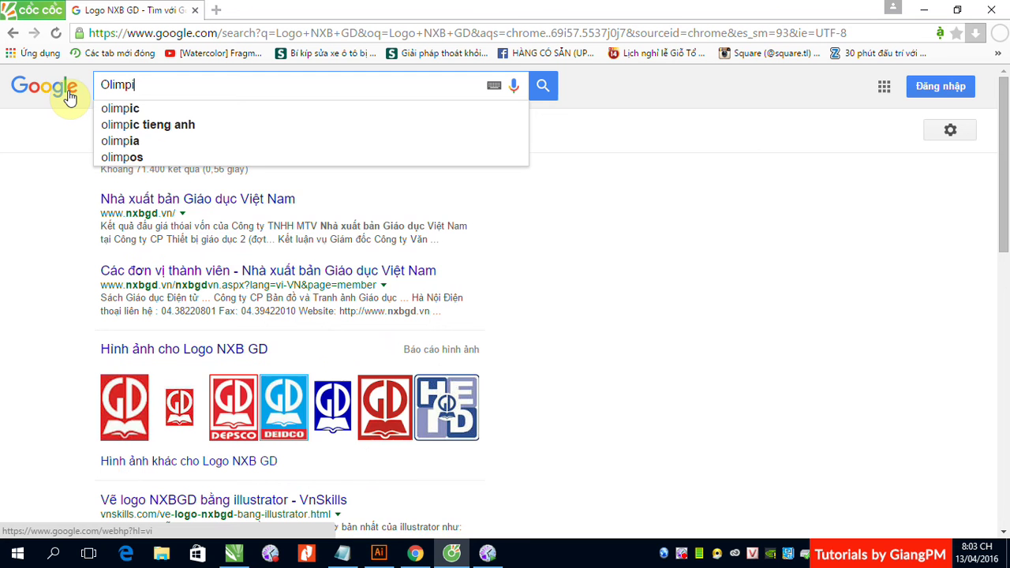
{"action": "type", "text": "c Flag"}
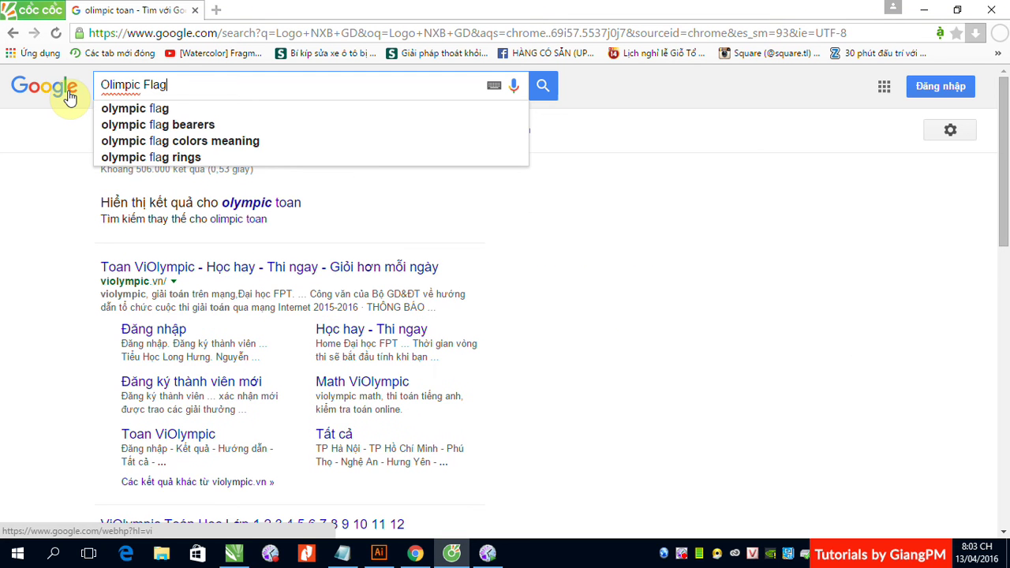
{"action": "key", "text": "Return"}
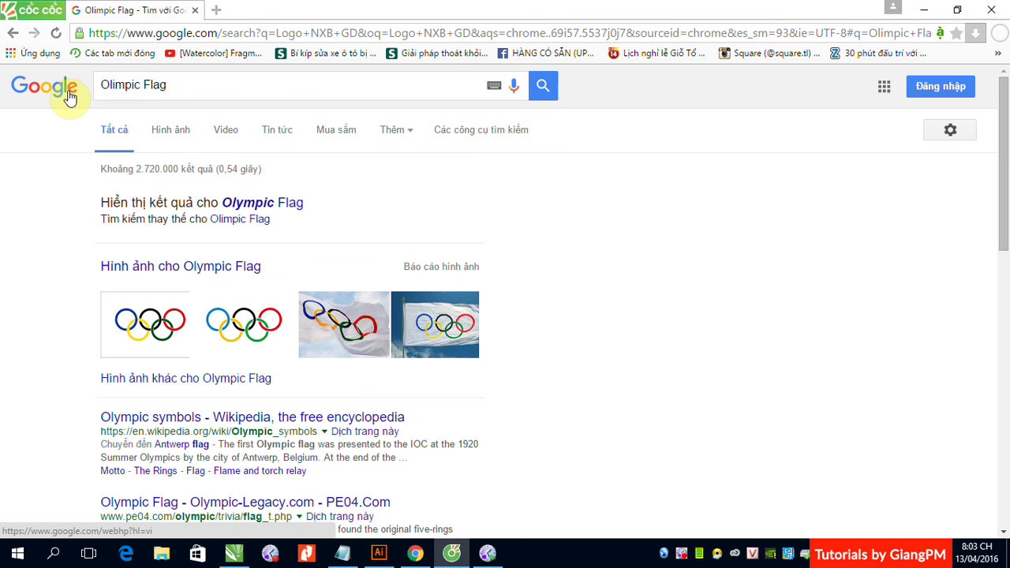
{"action": "left_click", "coordinate": [147, 330]}
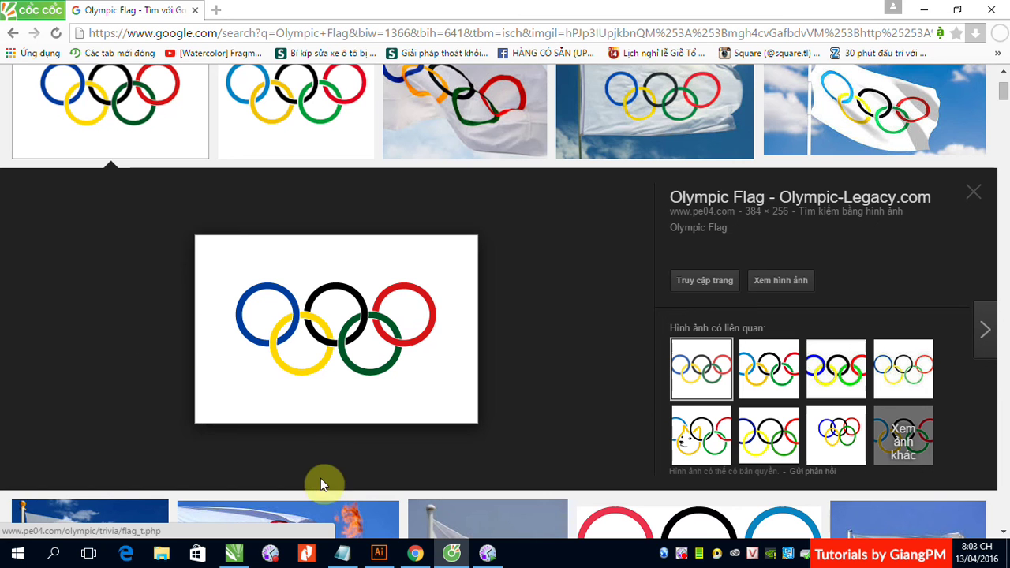
- Switch back to CorelDRAW, fill the C shape green, and move it off the page over the A beside the V
{"action": "left_click", "coordinate": [233, 553]}
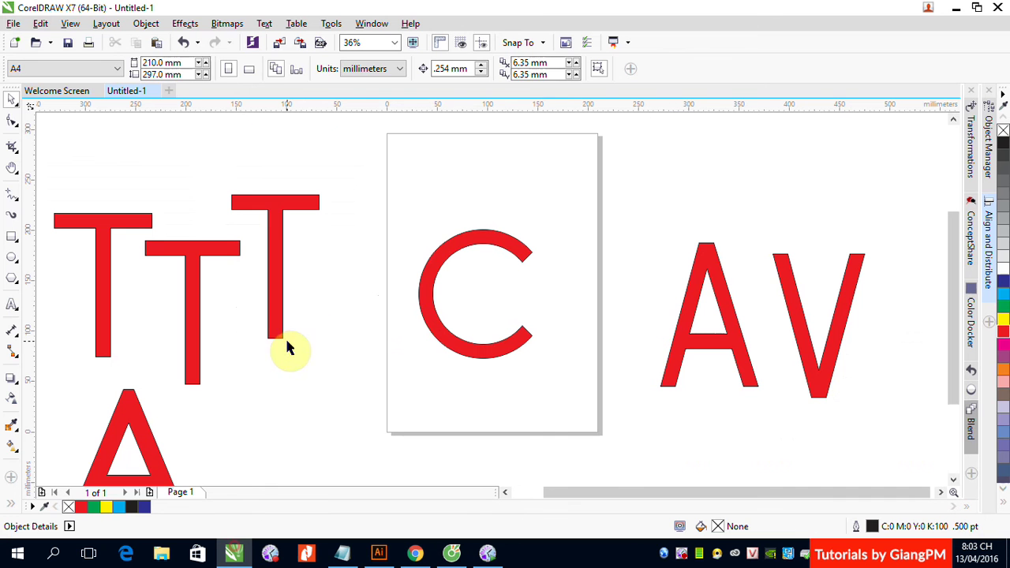
{"action": "left_click", "coordinate": [480, 246]}
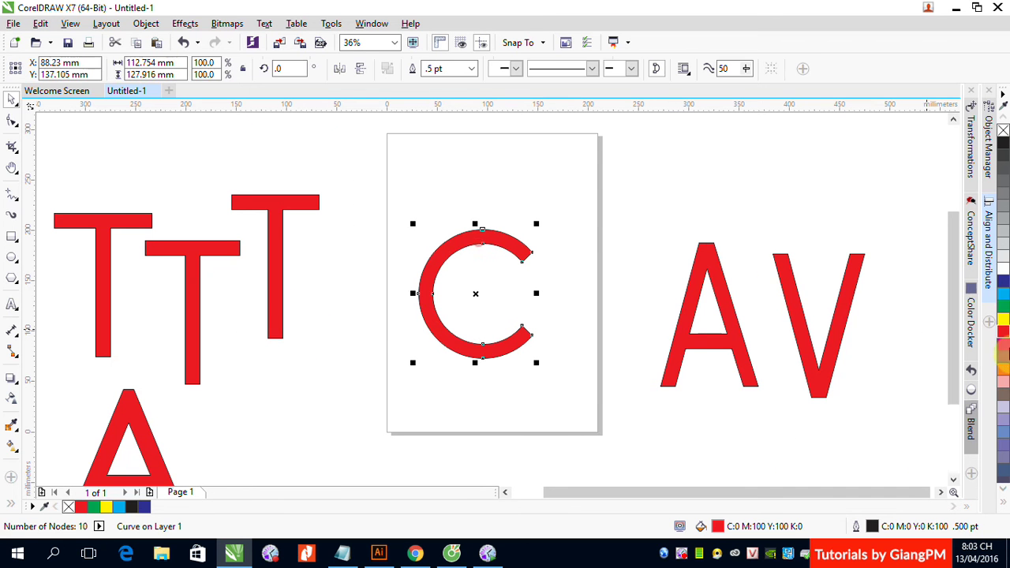
{"action": "left_click", "coordinate": [1003, 306]}
{"action": "left_click_drag", "start_coordinate": [500, 242], "coordinate": [707, 264]}
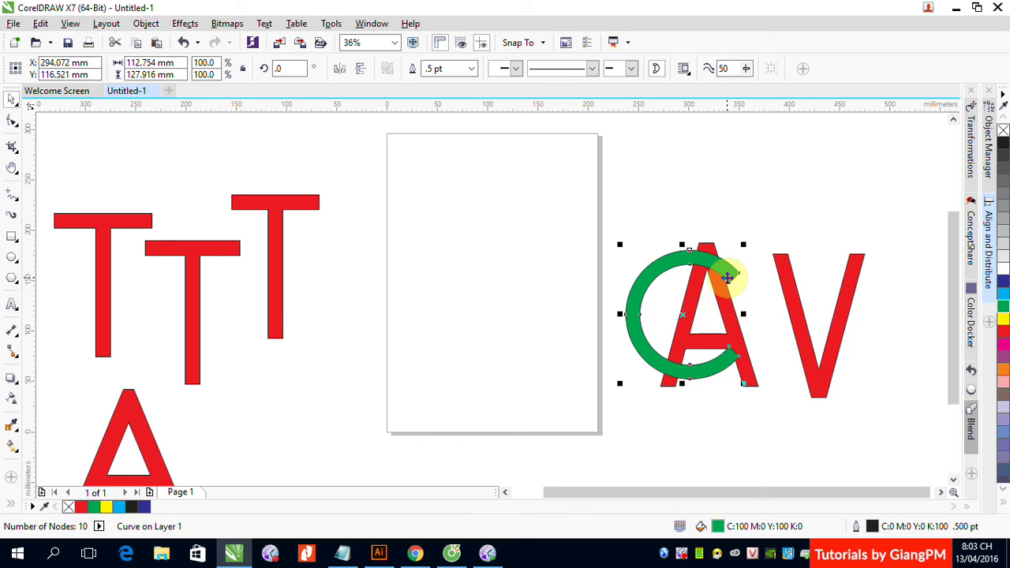
- Shift the green C about 18 mm to centre it over the red A, and bring the A to the front
{"action": "left_click_drag", "start_coordinate": [719, 268], "coordinate": [738, 270]}
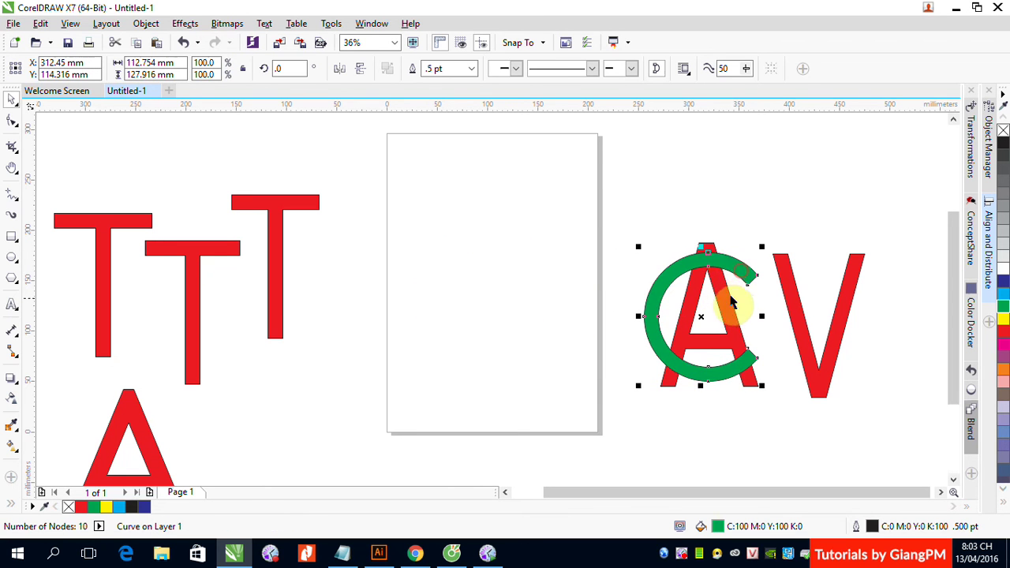
{"action": "left_click", "coordinate": [710, 247]}
{"action": "left_click", "coordinate": [710, 244]}
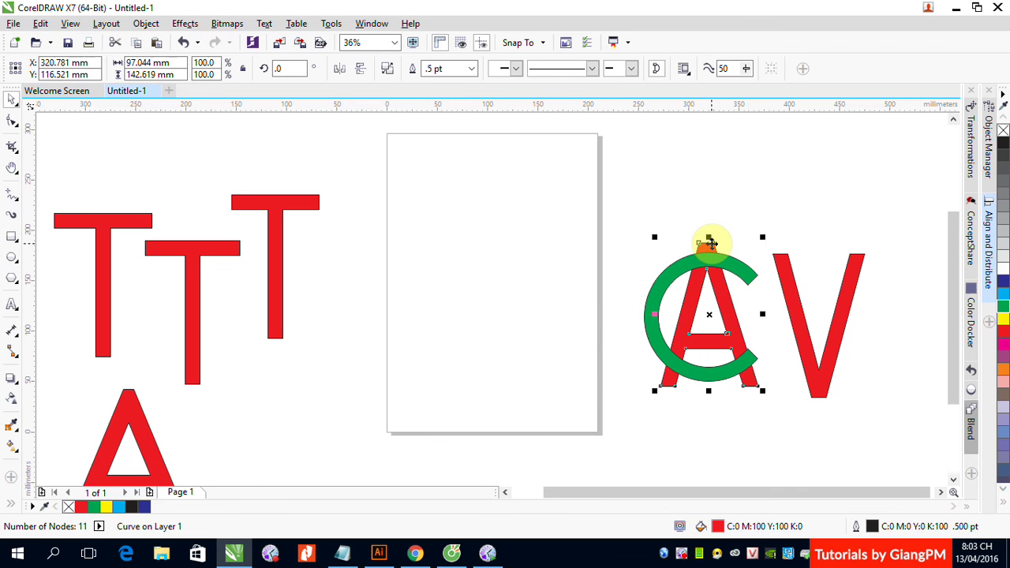
{"action": "key", "text": "shift+Page_Up"}
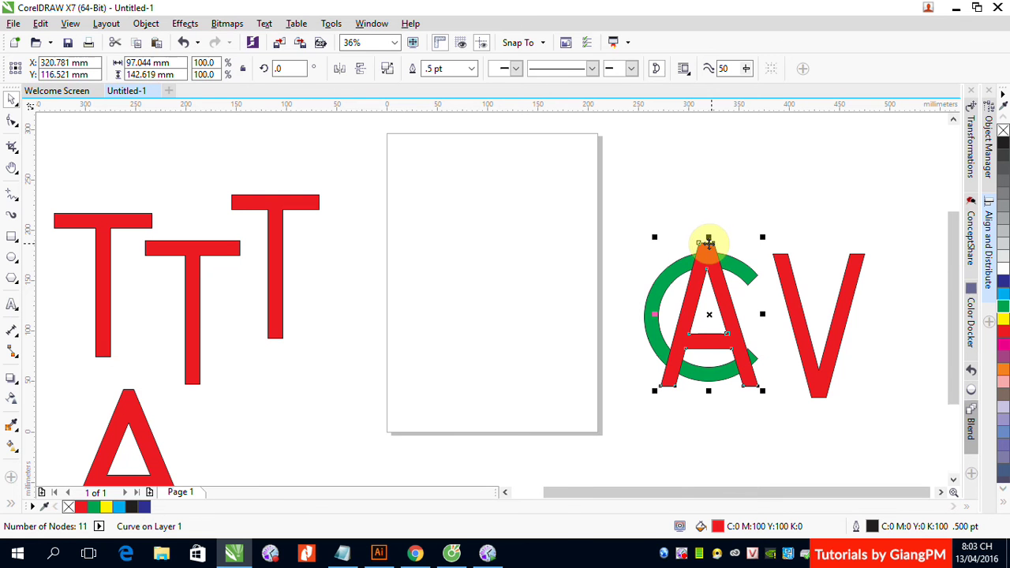
- Switch to the Cốc Cốc browser and replace the Olympic Flag image search with one for "Âm dương"
{"action": "left_click", "coordinate": [451, 553]}
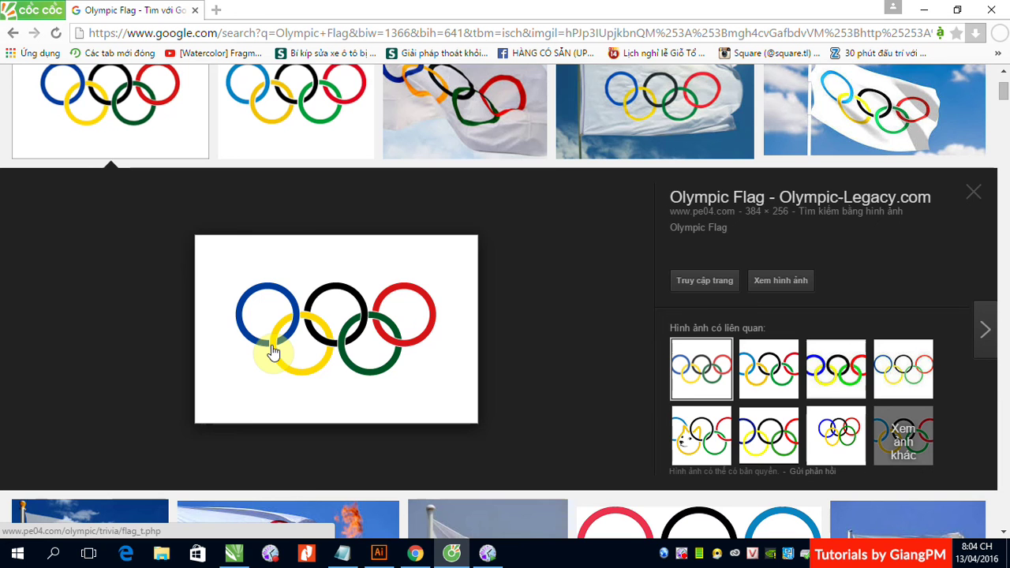
{"action": "scroll", "coordinate": [272, 352], "scroll_direction": "up", "scroll_amount": 3}
{"action": "left_click_drag", "start_coordinate": [180, 84], "coordinate": [93, 83]}
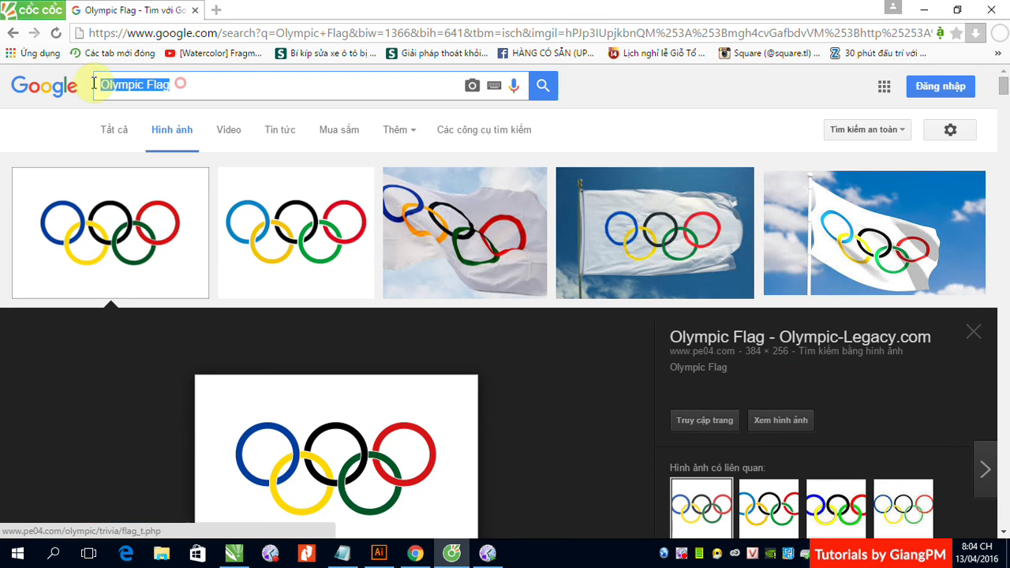
{"action": "type", "text": "Â"}
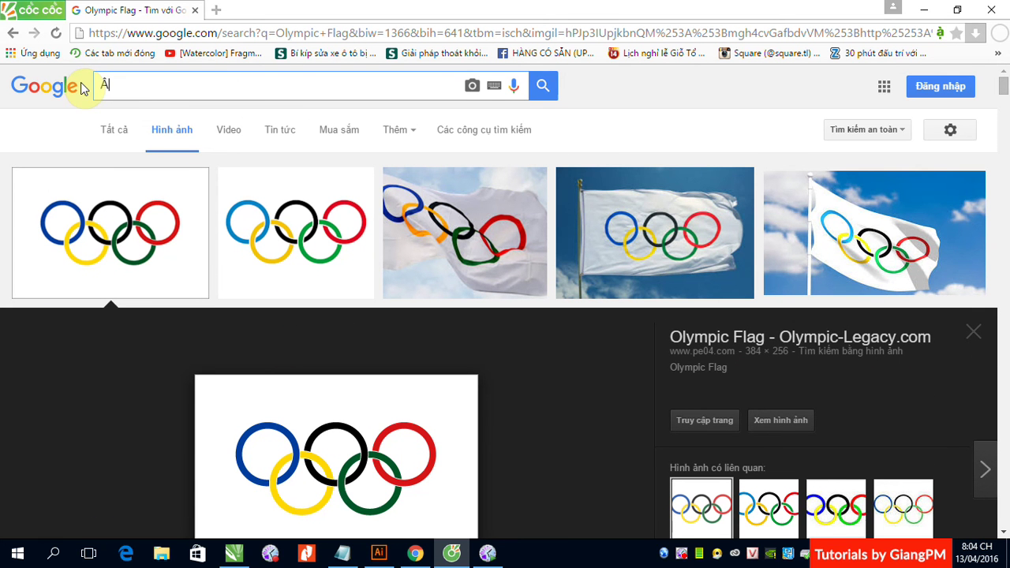
{"action": "type", "text": "m dương"}
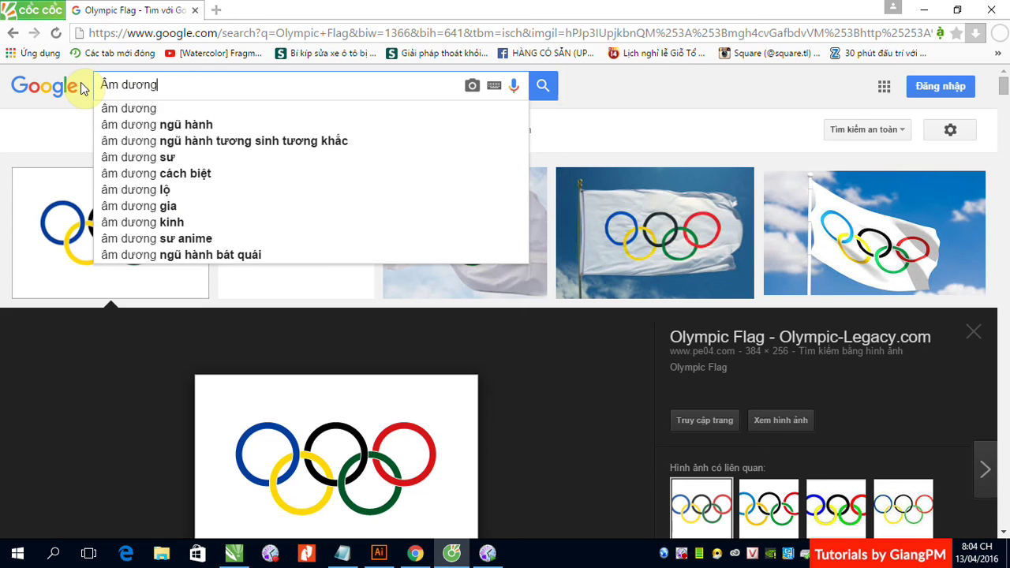
{"action": "key", "text": "Return"}
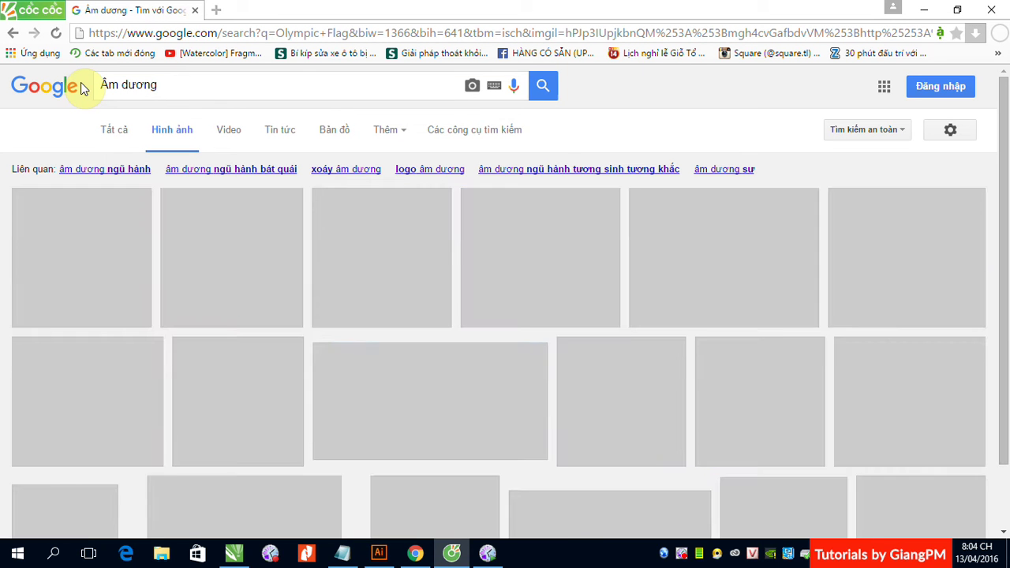